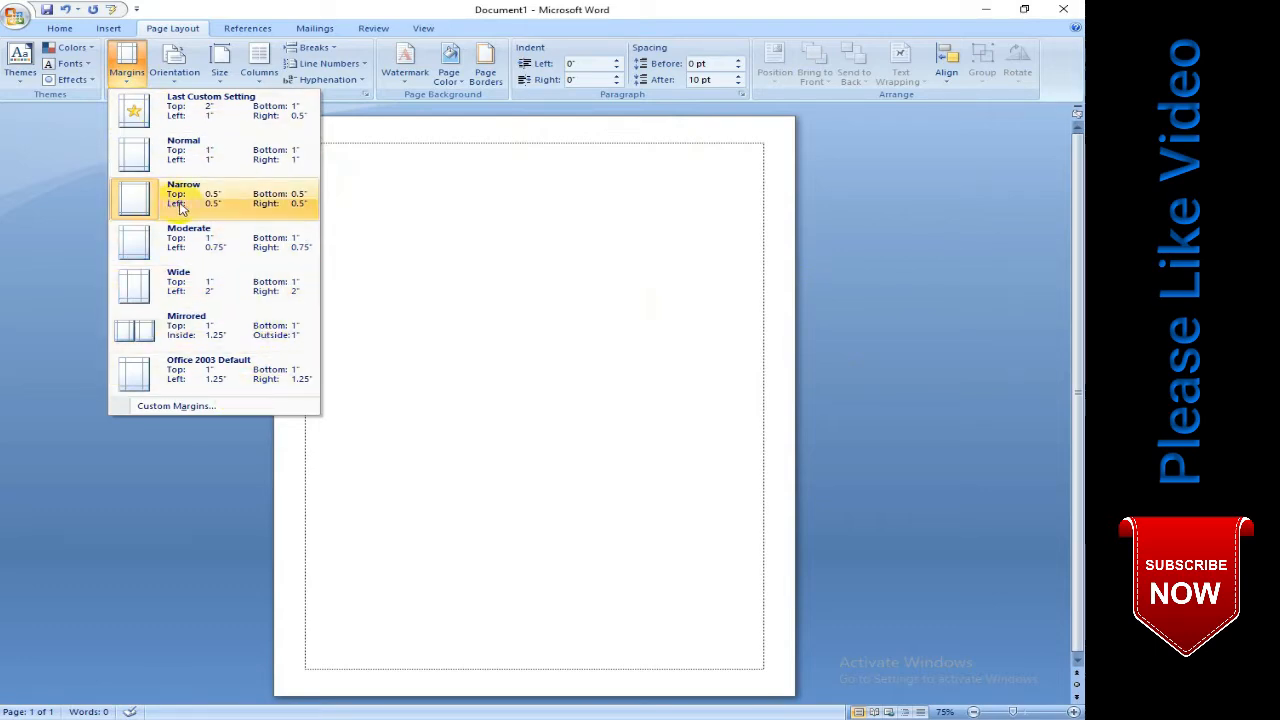
- Open the custom margin settings and set the page's top margin to 2"
click(502, 212)
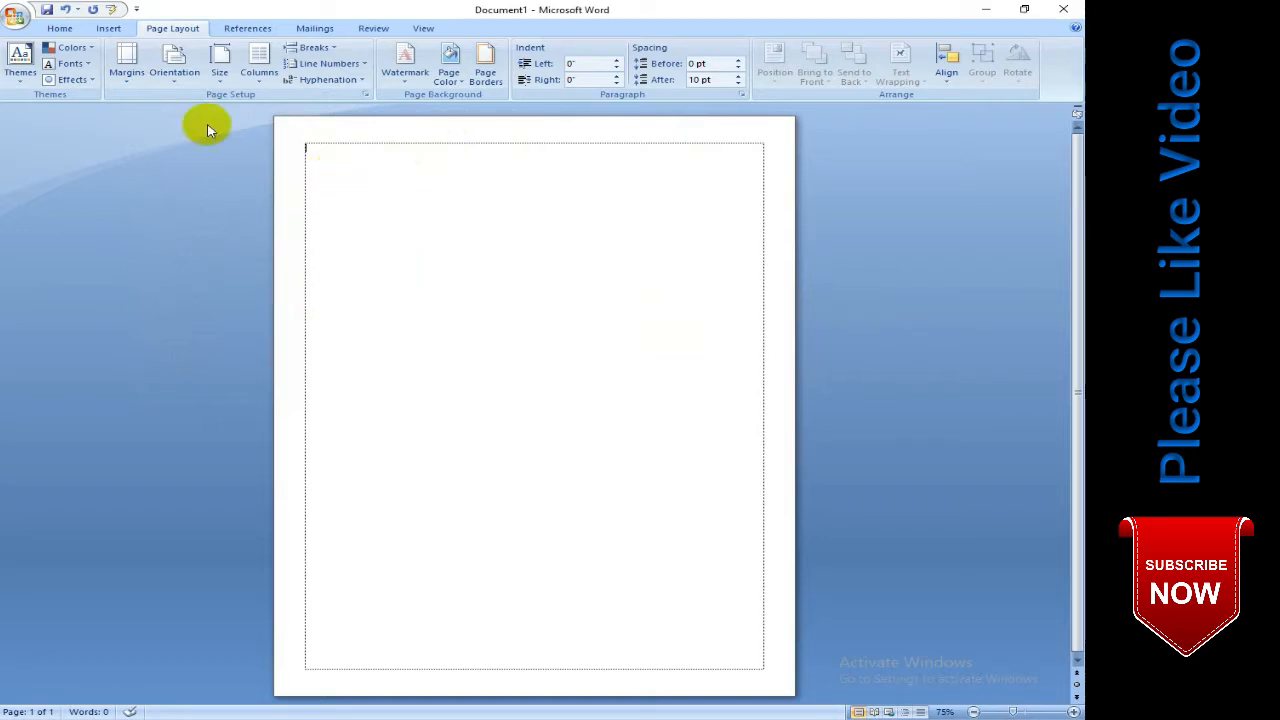
click(122, 65)
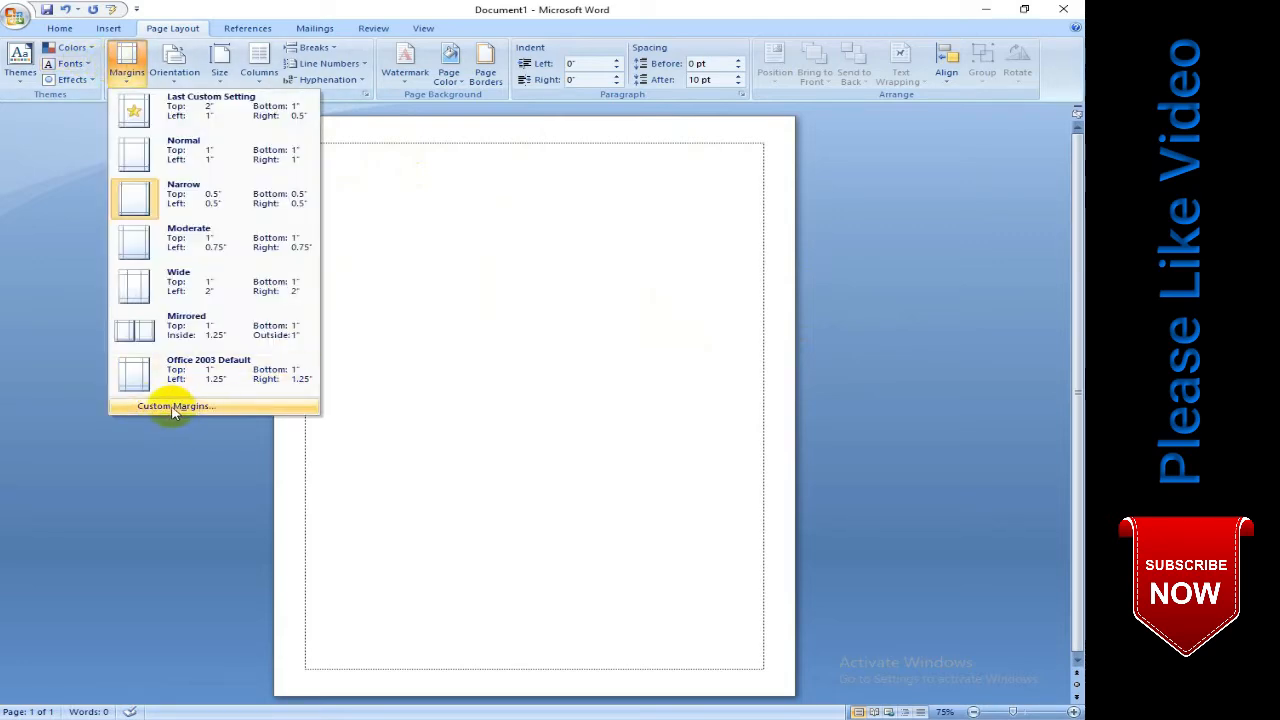
click(172, 407)
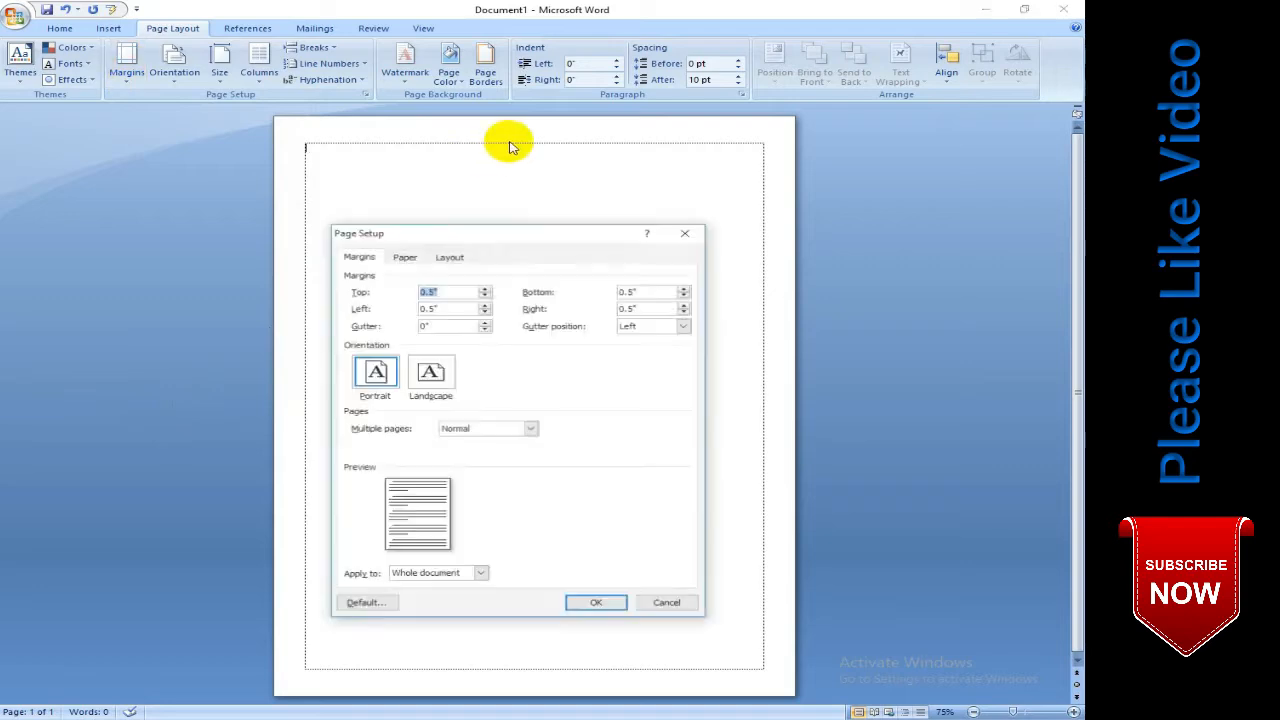
drag(480, 229, 423, 191)
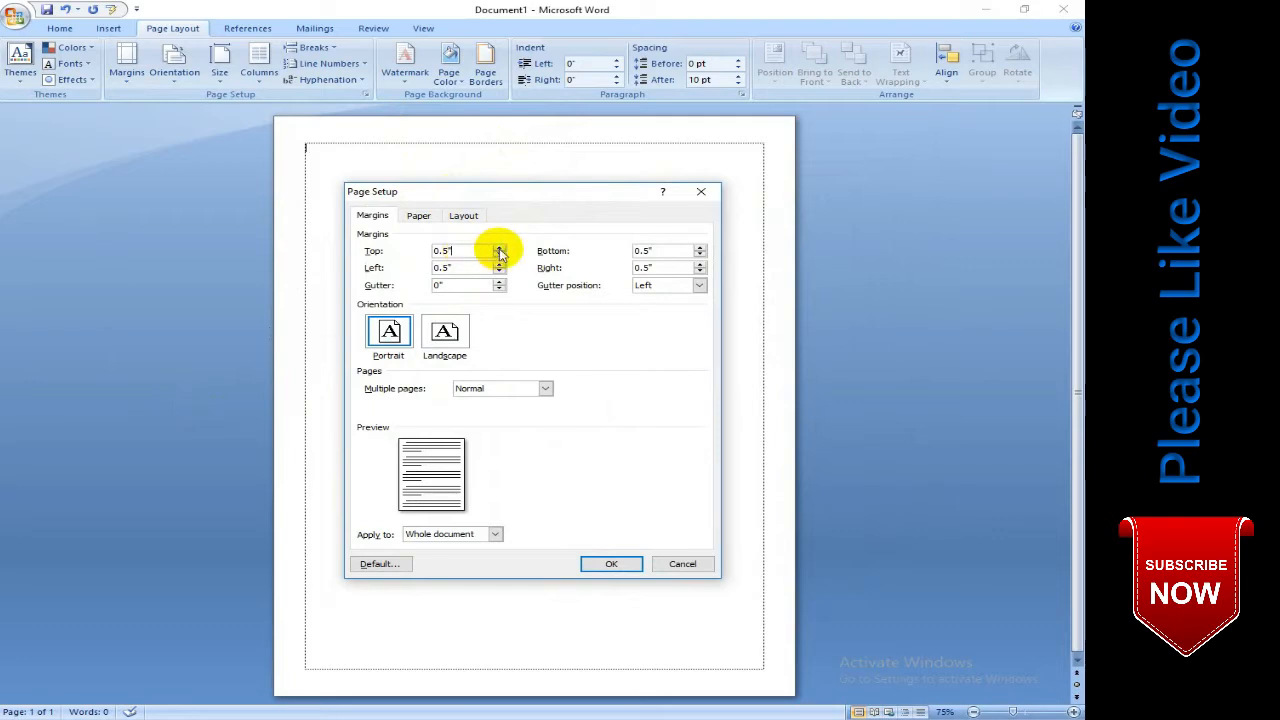
click(499, 248)
click(499, 248)
click(499, 248)
click(499, 248)
click(499, 248)
click(499, 248)
click(499, 248)
click(499, 248)
click(499, 248)
click(499, 248)
click(499, 248)
click(499, 248)
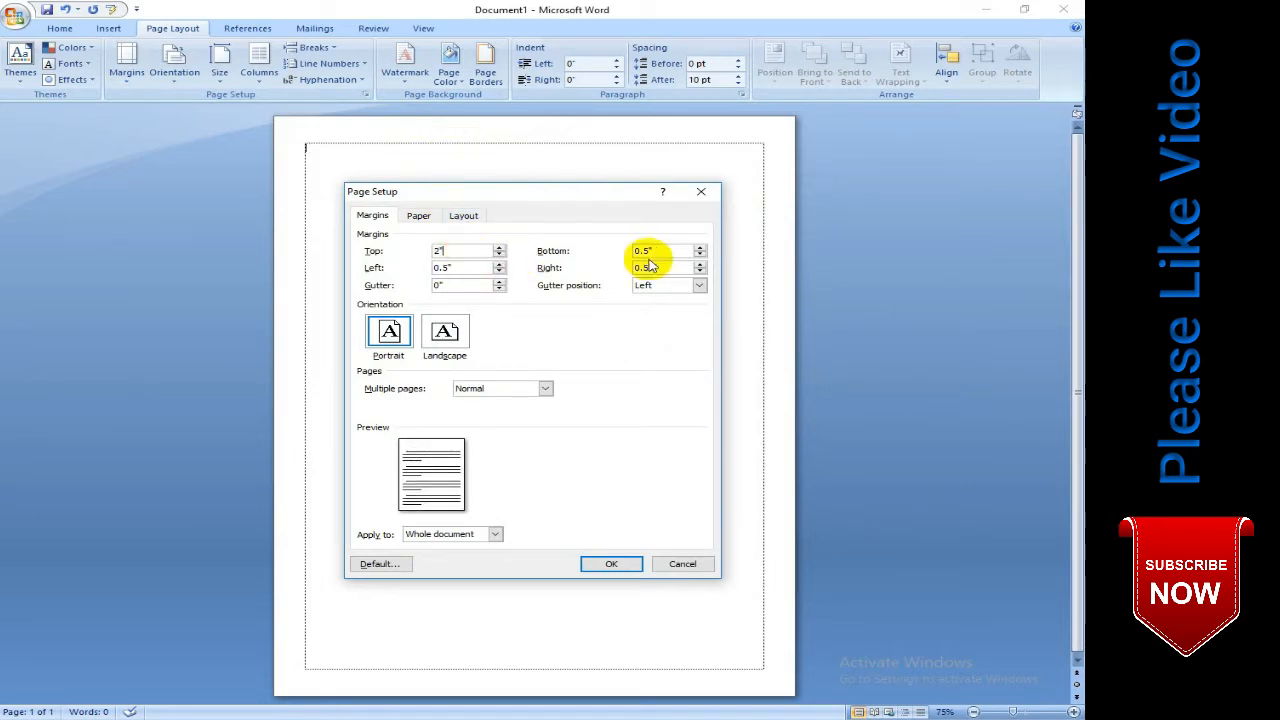
- Set the bottom margin to 1" and the left margin to 1.5", then apply the margins to the whole document
click(678, 248)
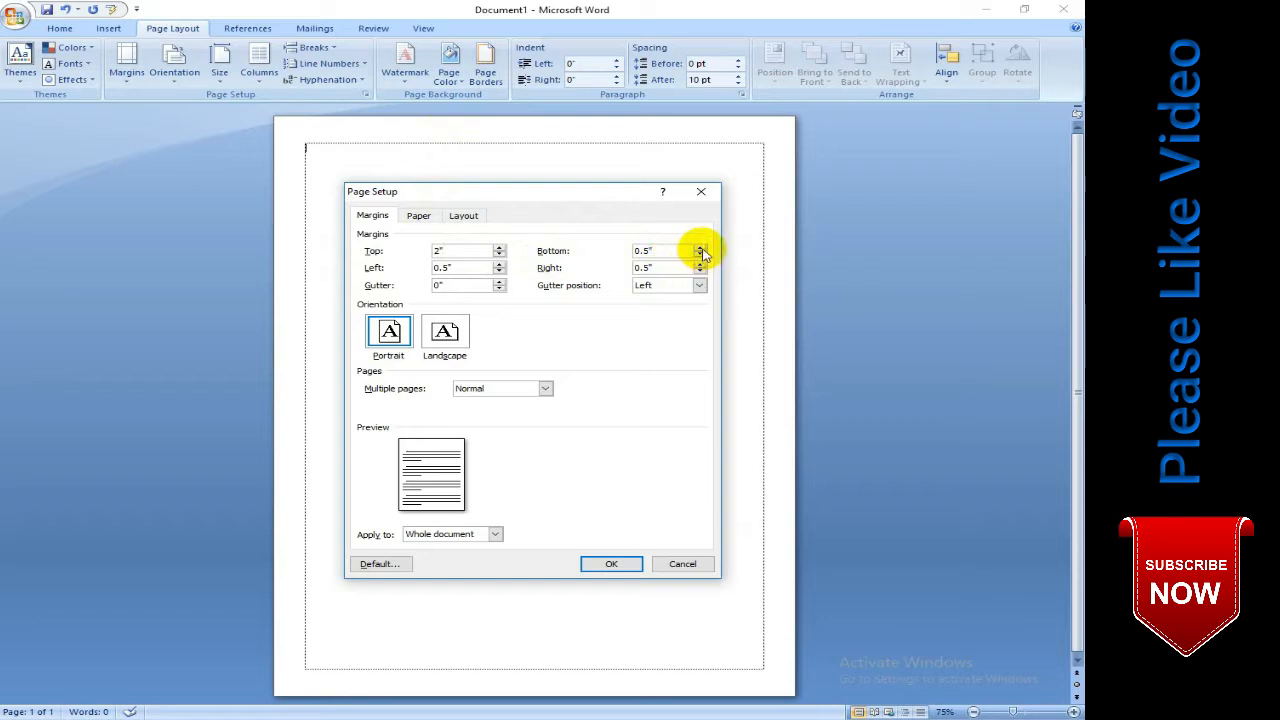
click(702, 250)
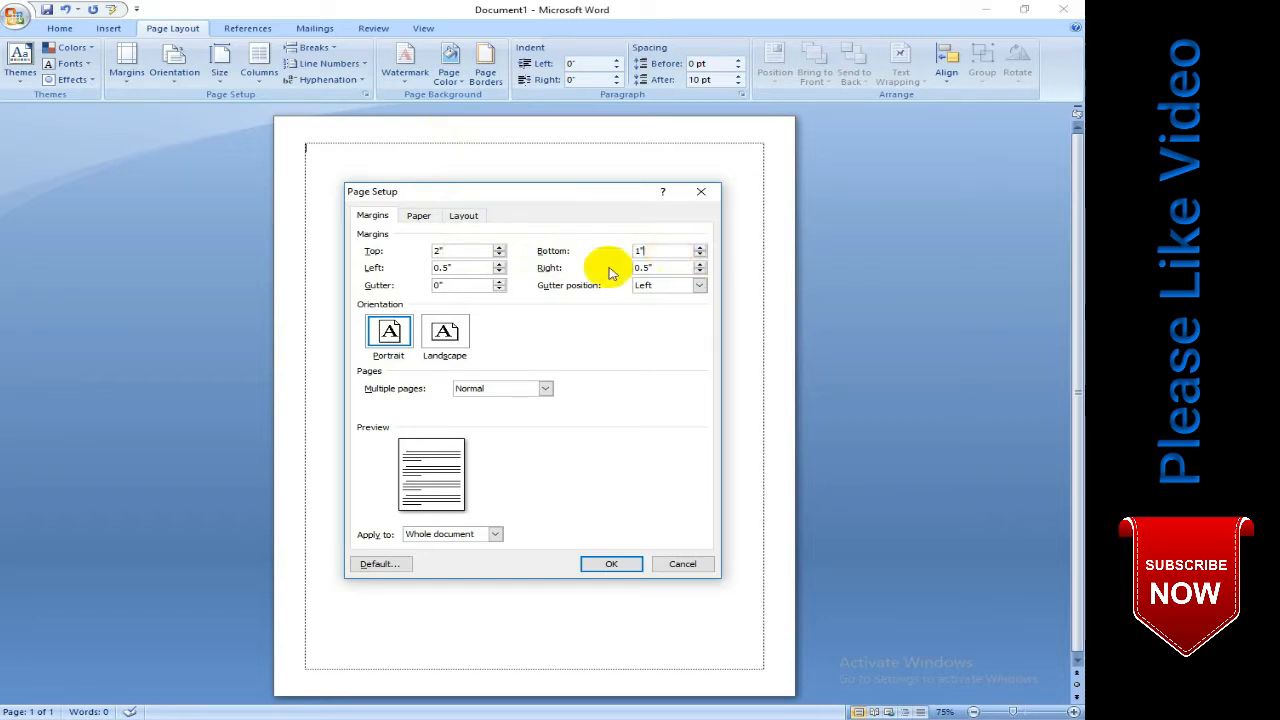
click(463, 268)
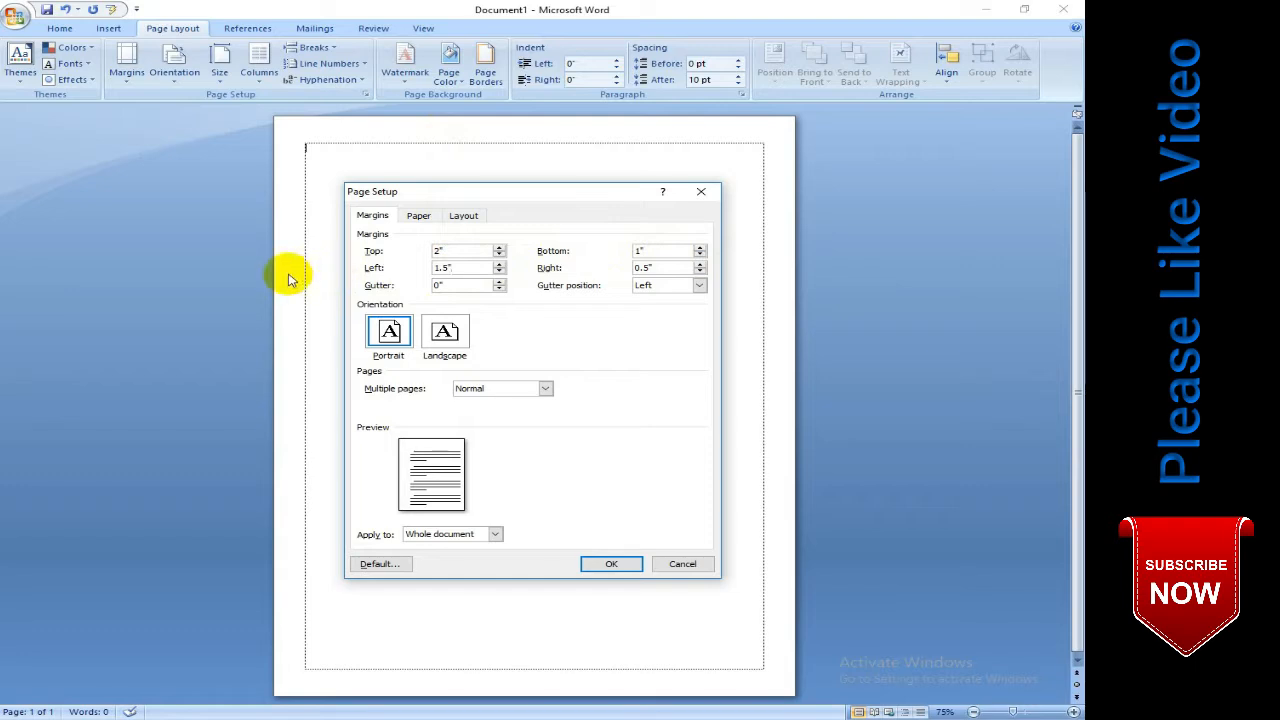
click(661, 267)
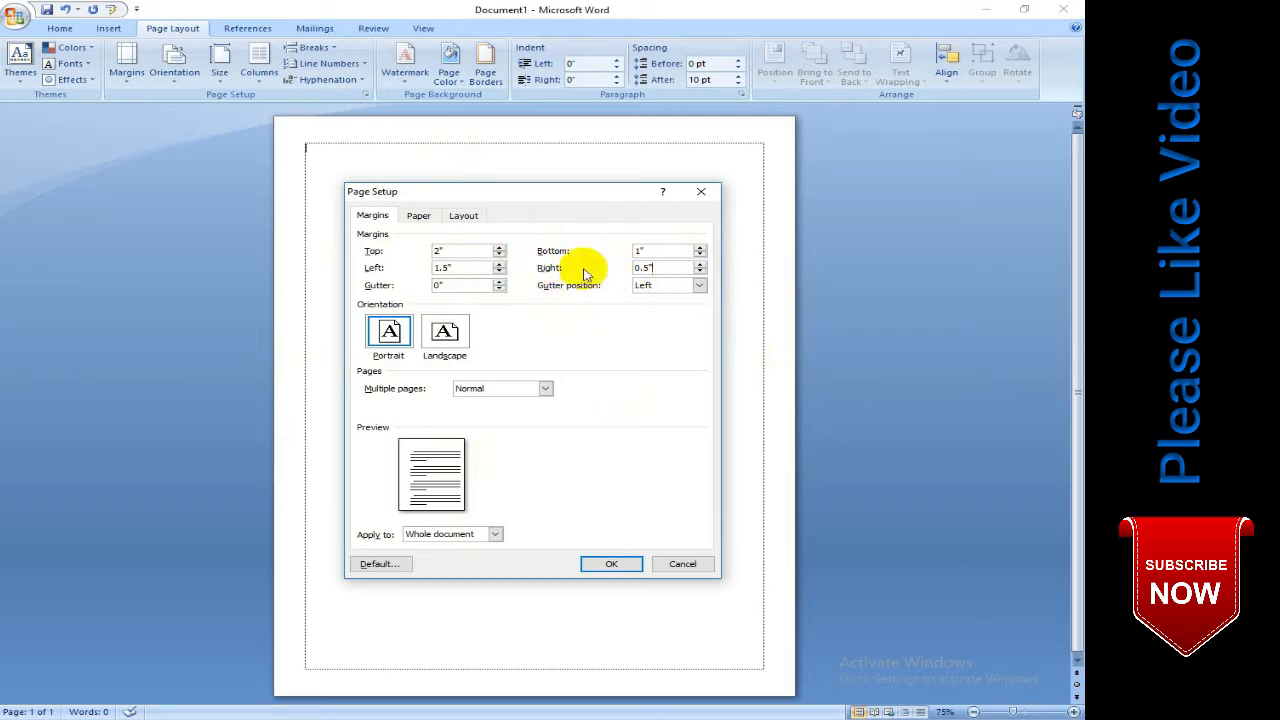
click(611, 563)
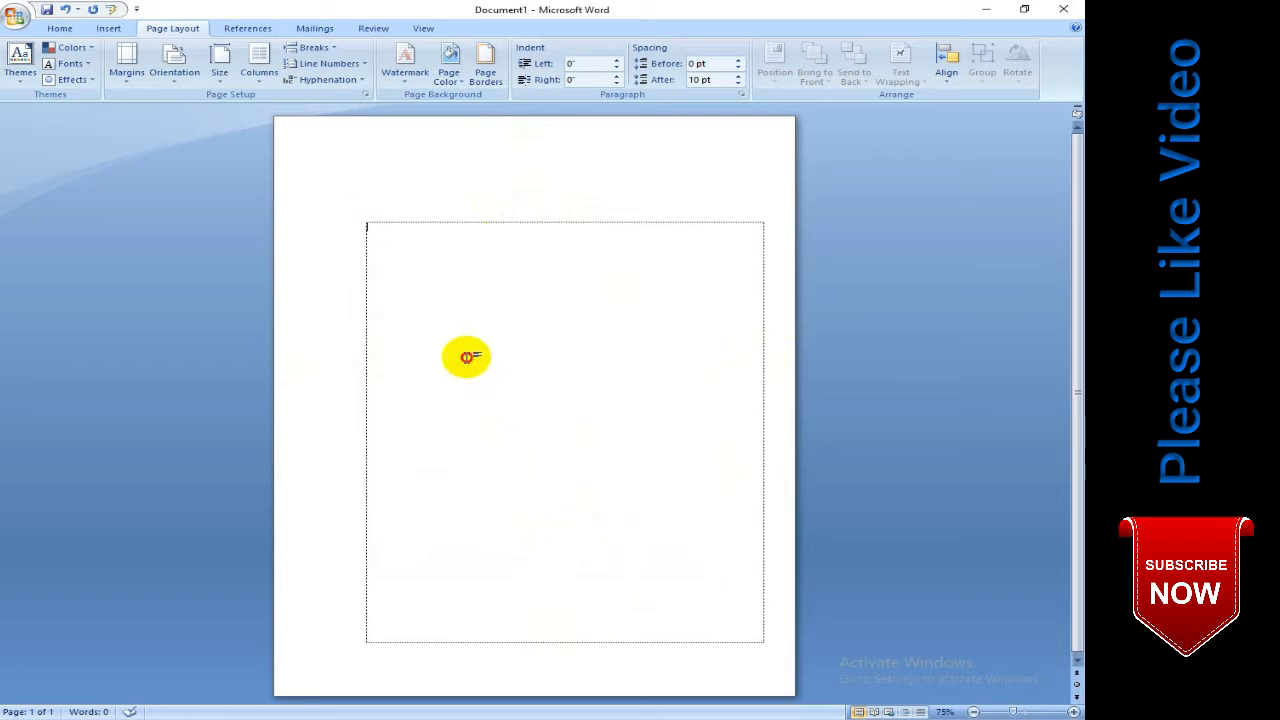
- Switch the page orientation to landscape, then return it to portrait
click(127, 70)
click(170, 78)
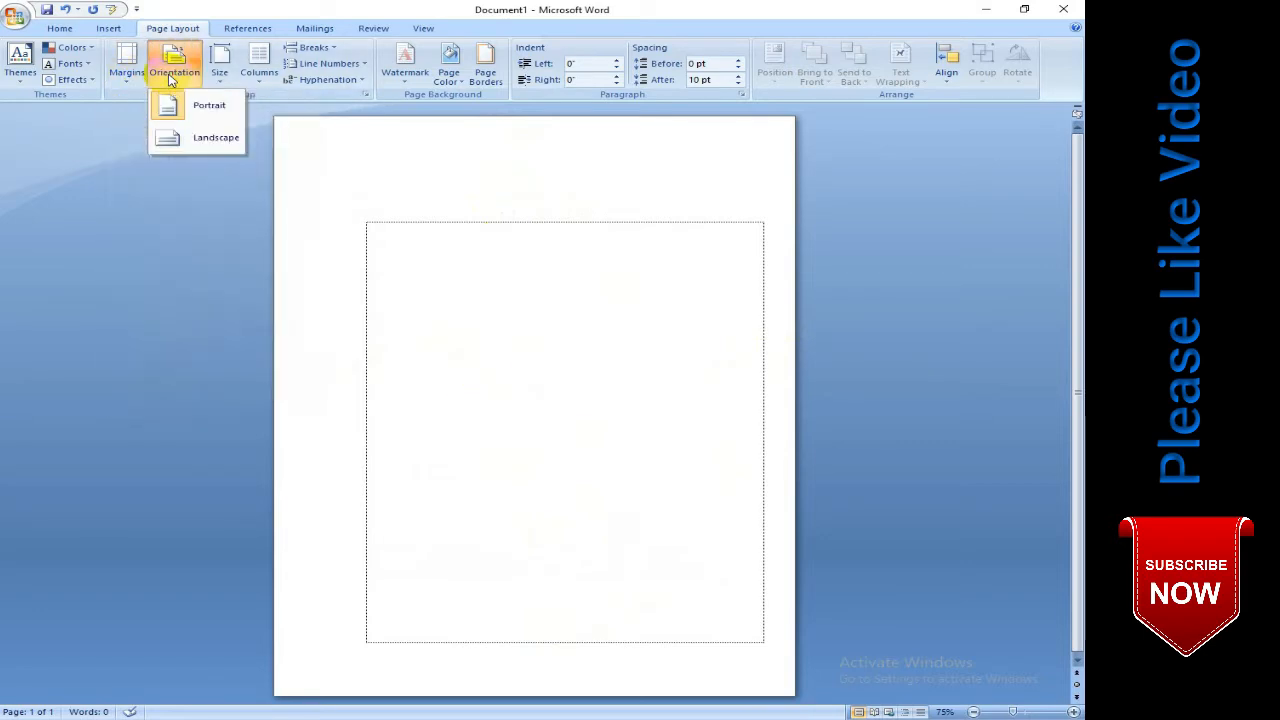
click(180, 140)
click(178, 70)
click(210, 147)
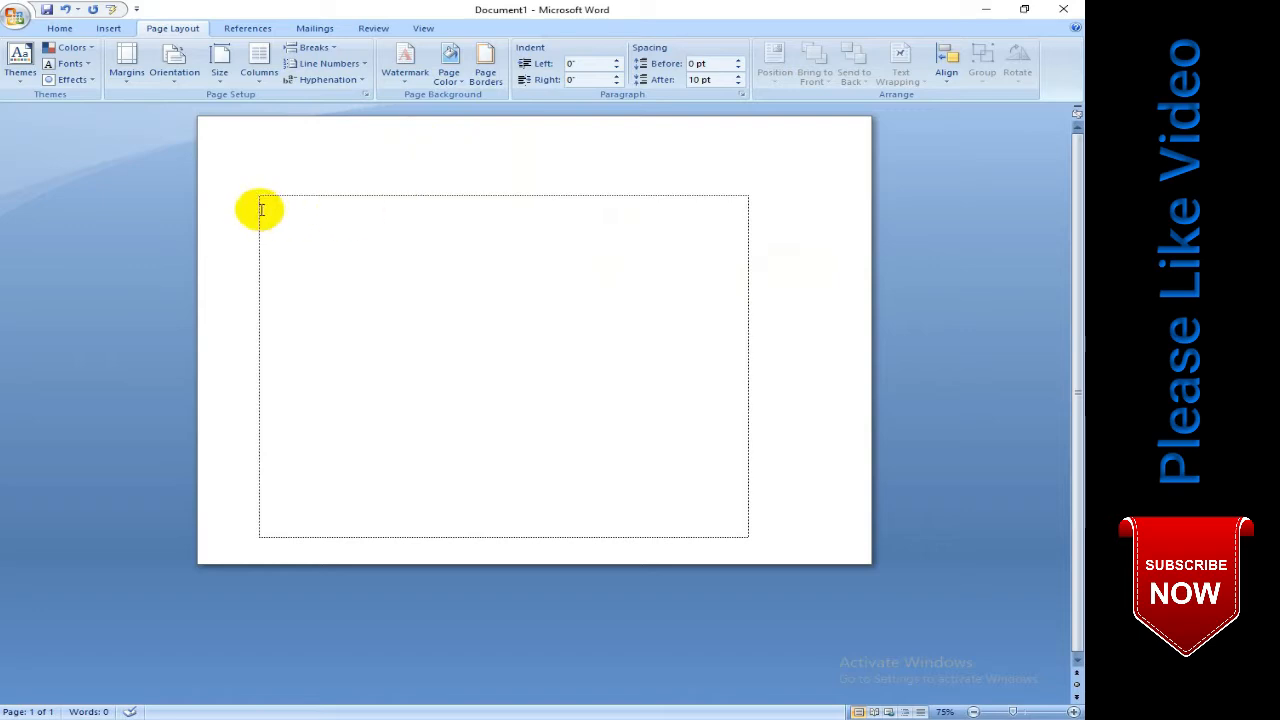
click(190, 75)
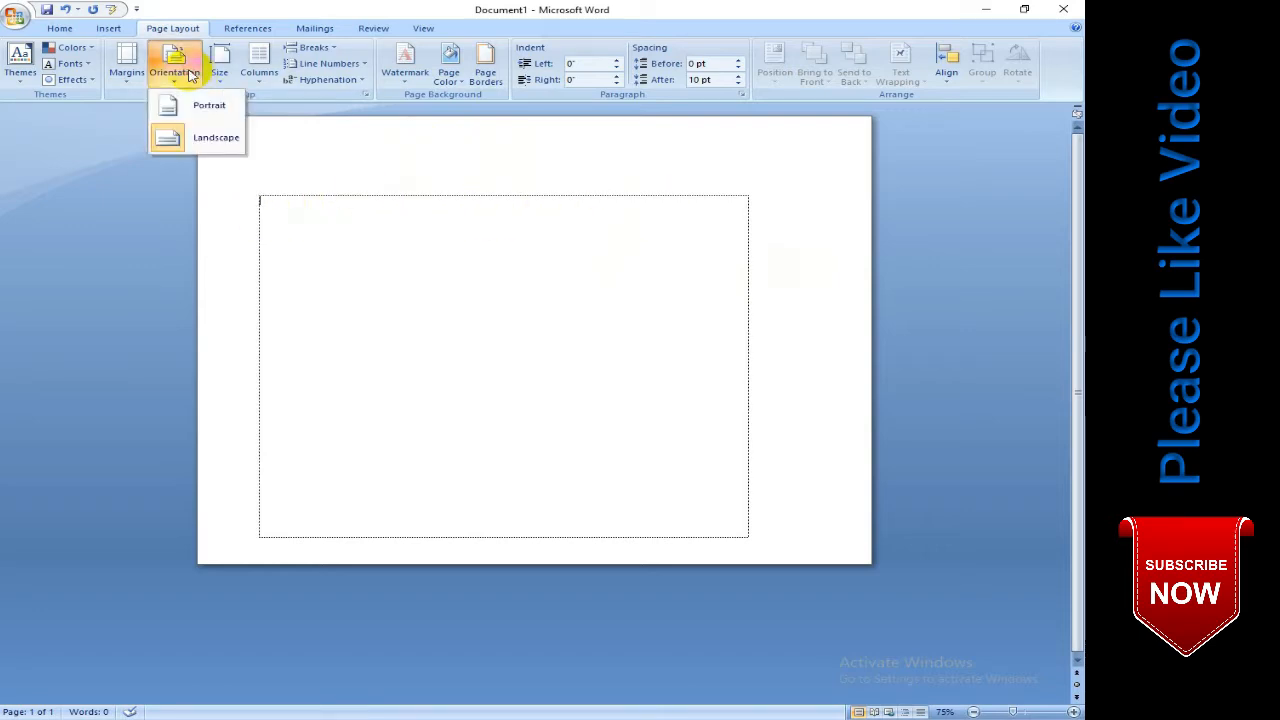
click(207, 108)
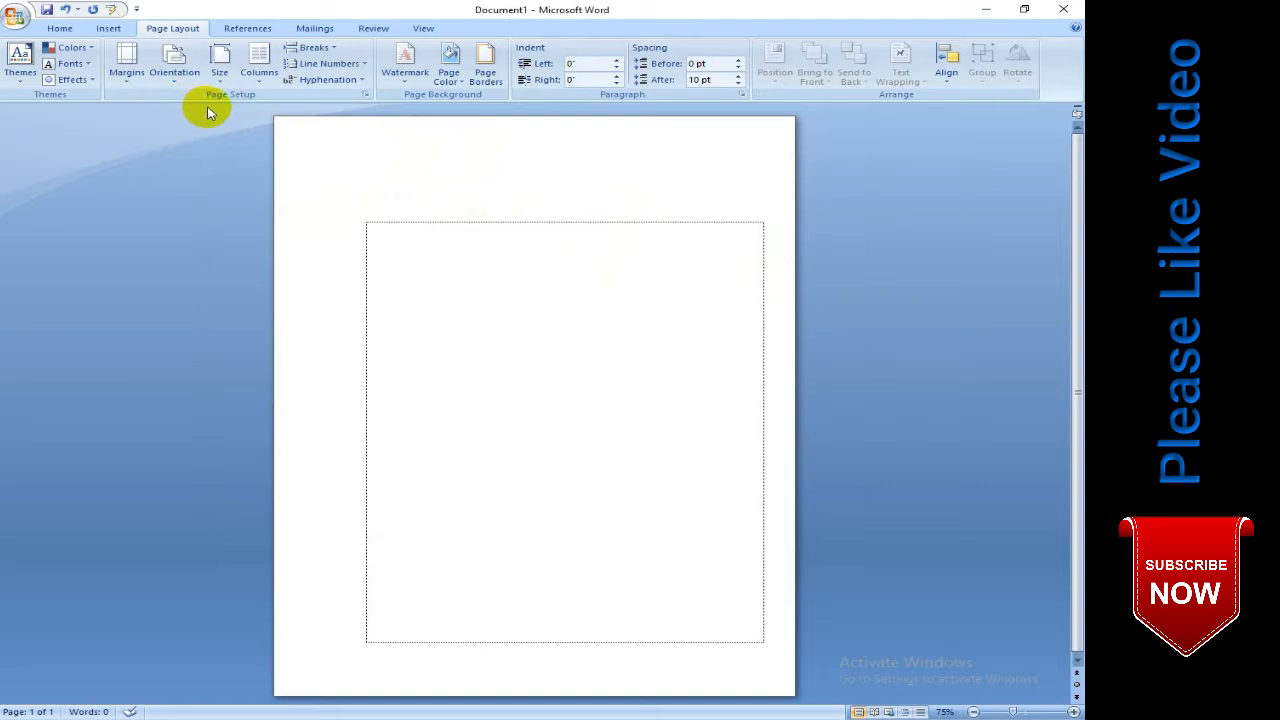
- Set the document's paper size to A4
click(222, 74)
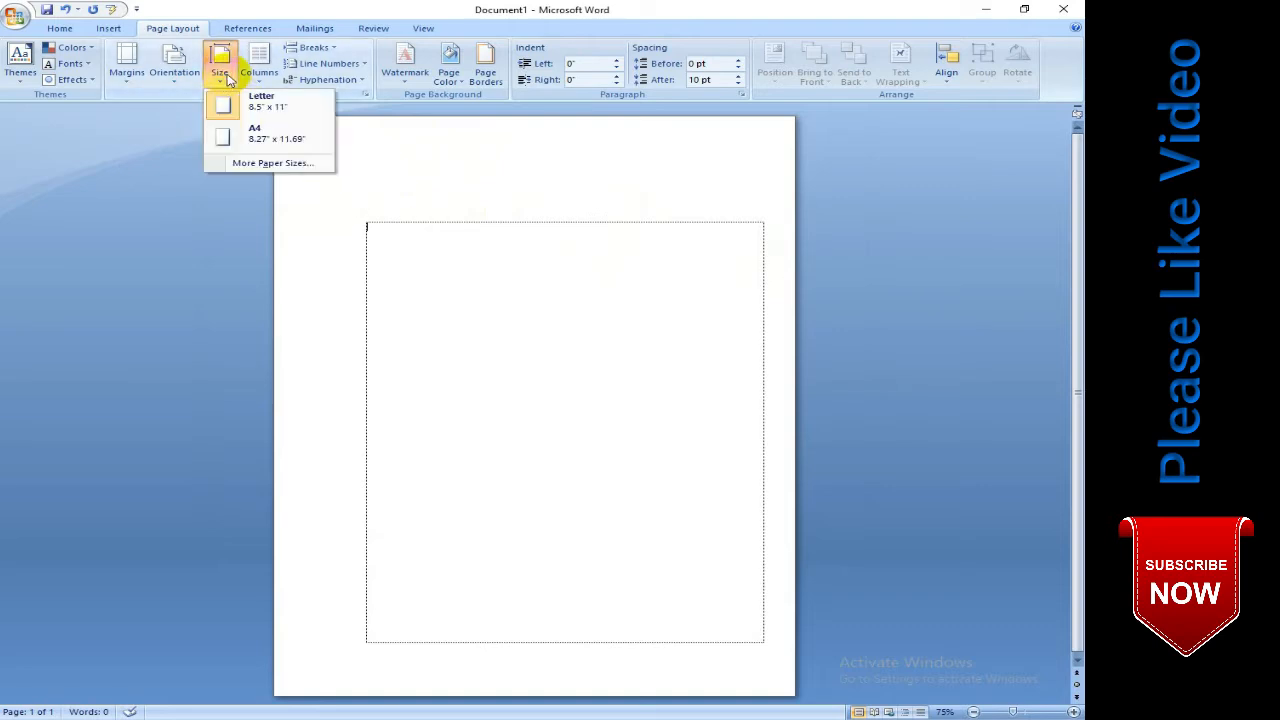
click(283, 137)
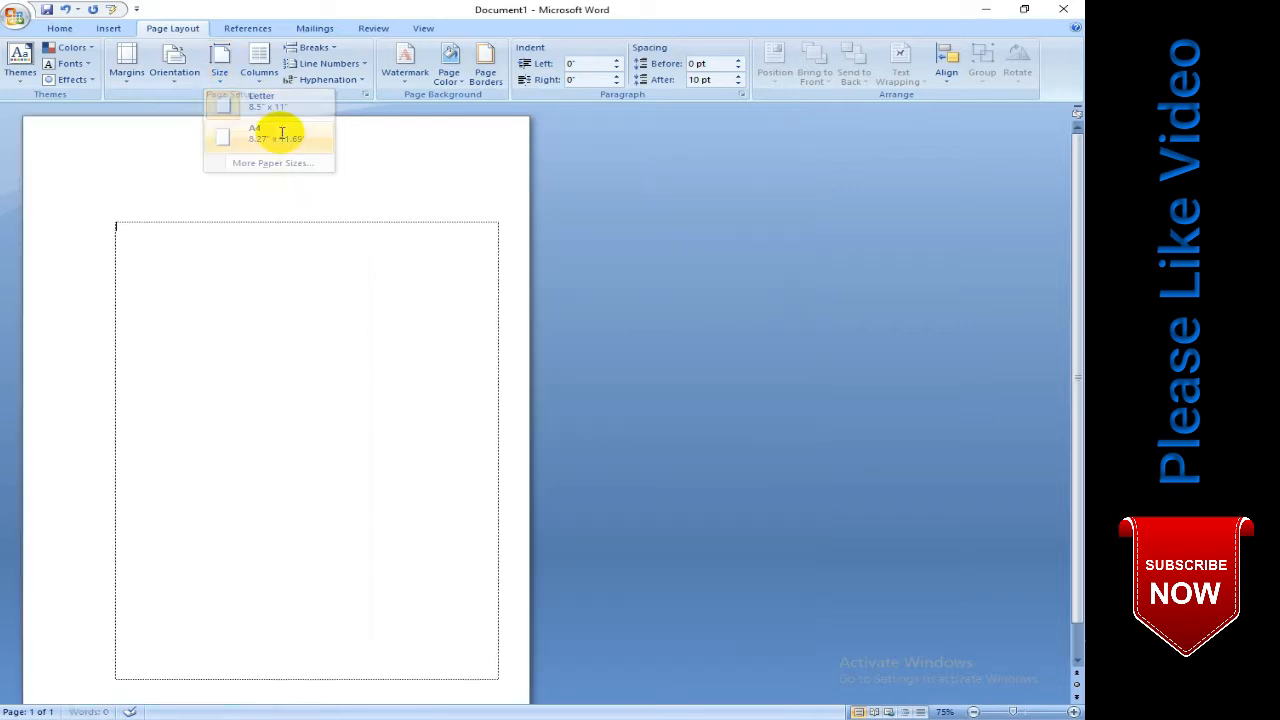
- Examine the paper width and height in the additional paper size settings, then close them without changes
click(222, 62)
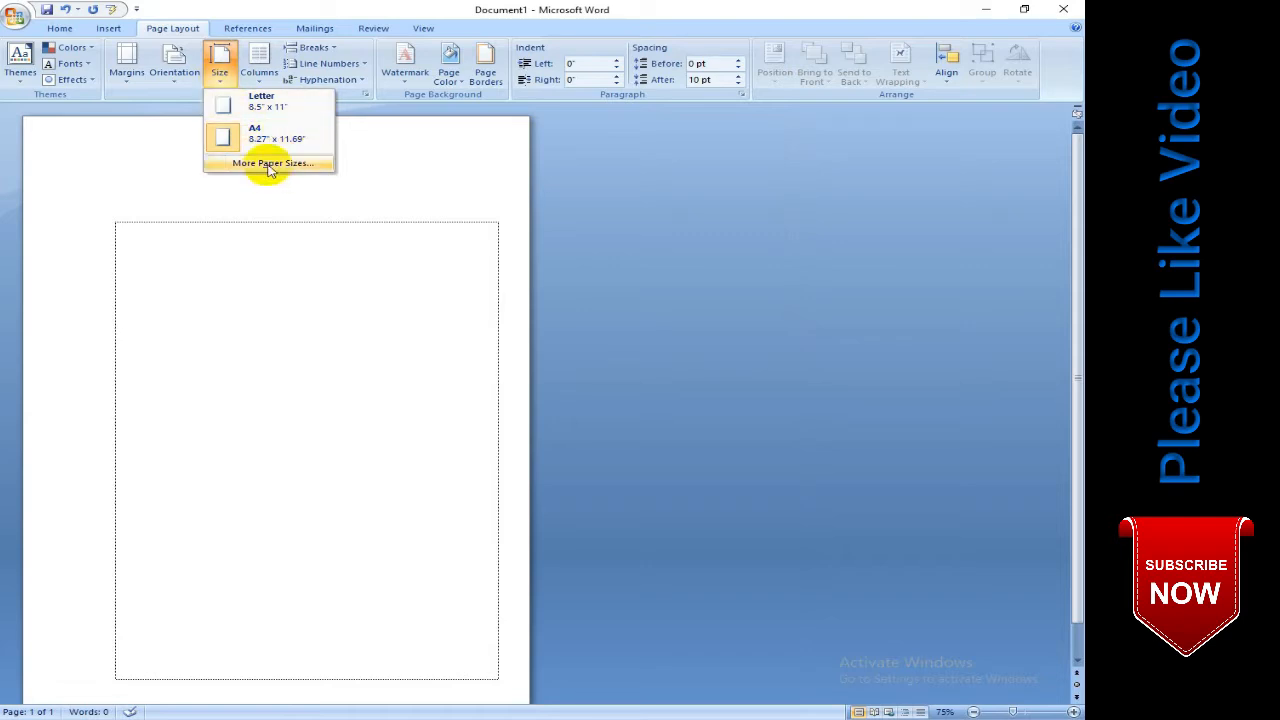
click(267, 168)
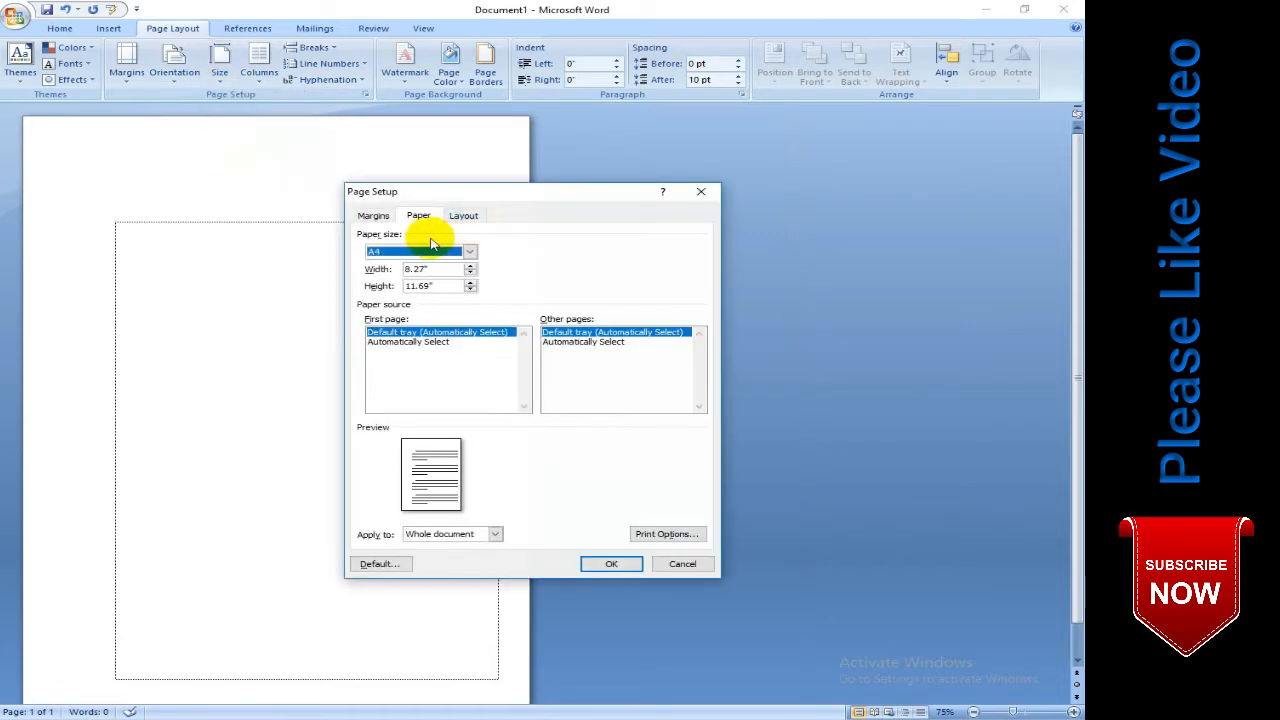
click(445, 256)
click(455, 267)
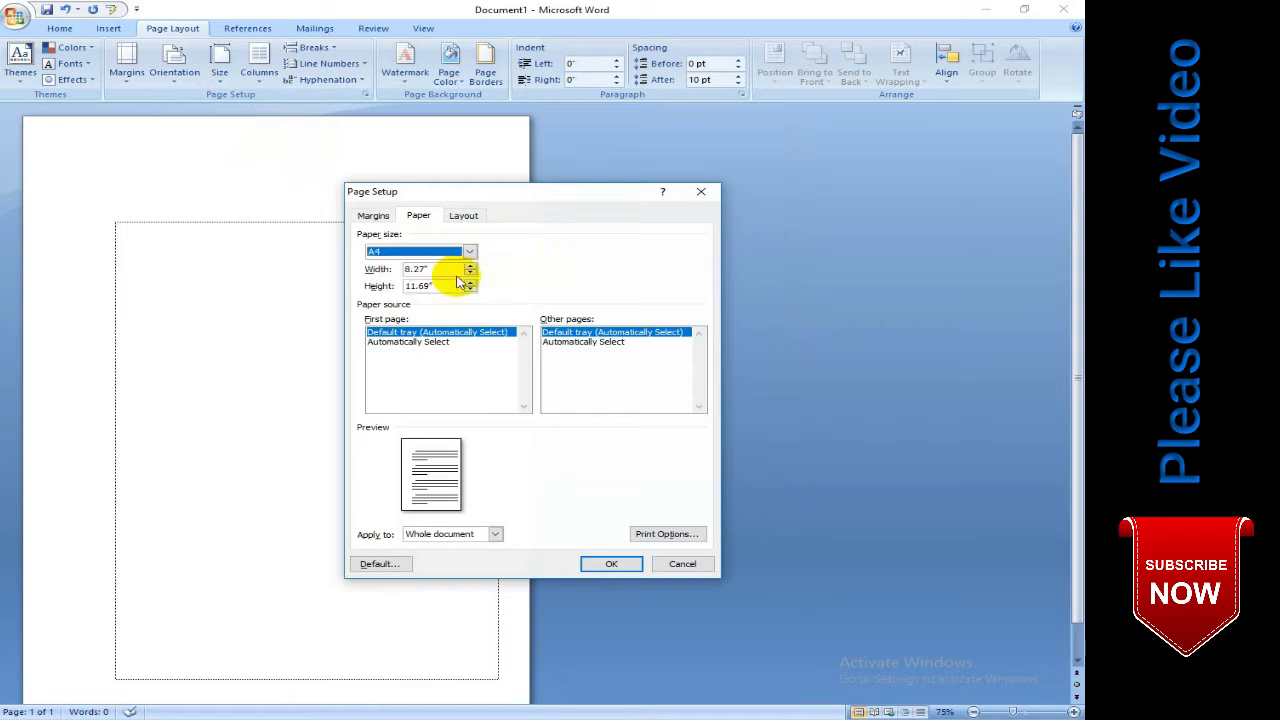
click(702, 193)
click(217, 60)
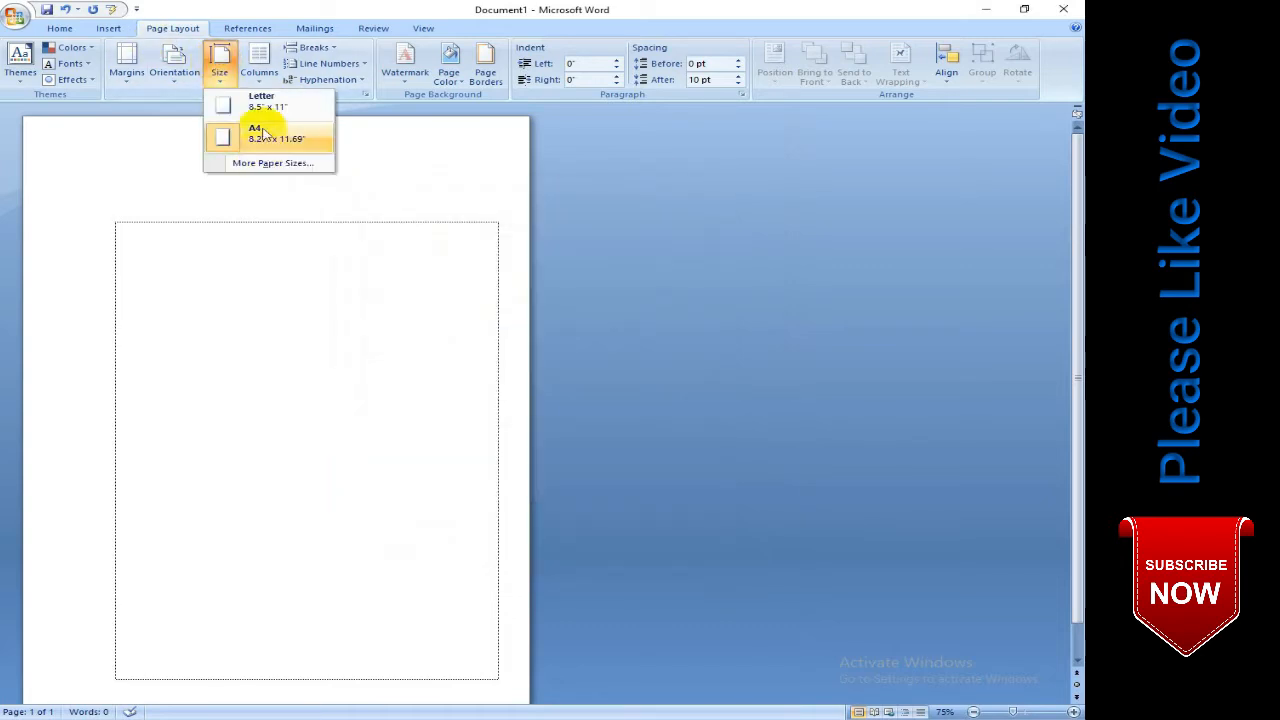
click(176, 257)
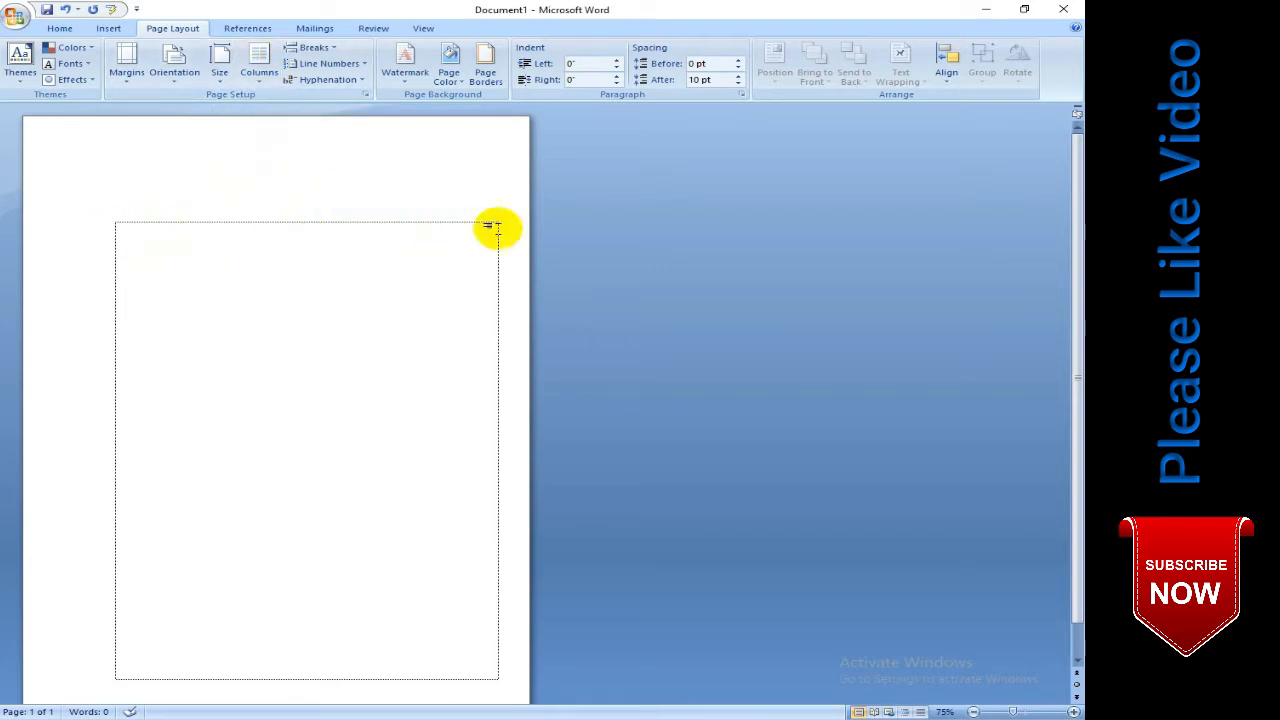
- Lay out the page in two columns
click(258, 66)
click(290, 140)
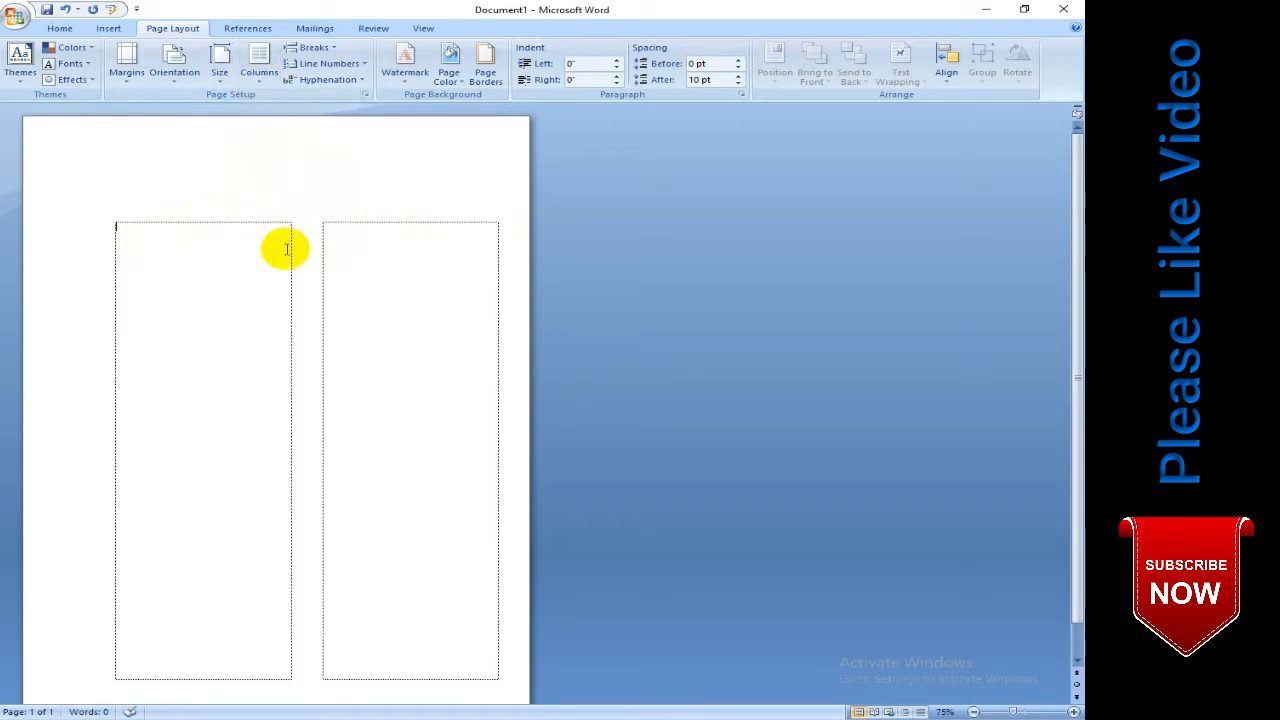
- Lay out the whole document in three equal-width columns with 0.2" spacing through the custom column settings
click(258, 66)
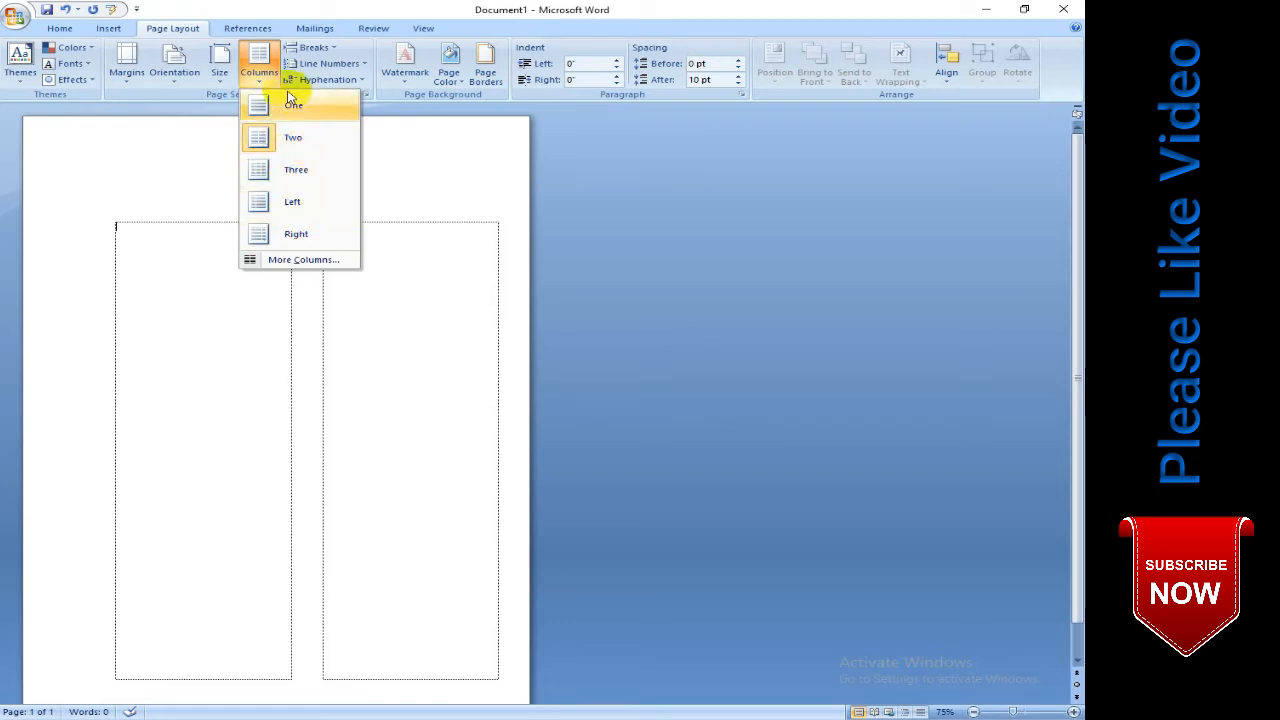
click(300, 259)
drag(519, 234, 620, 103)
click(601, 184)
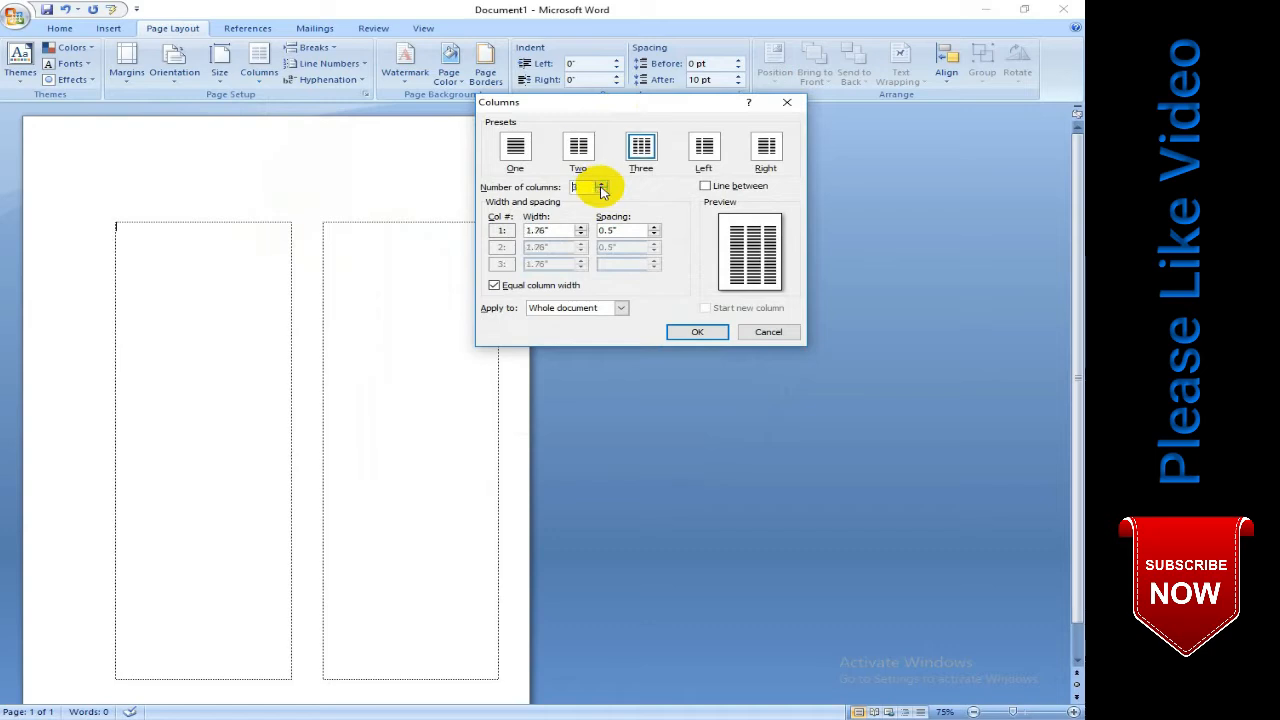
click(601, 191)
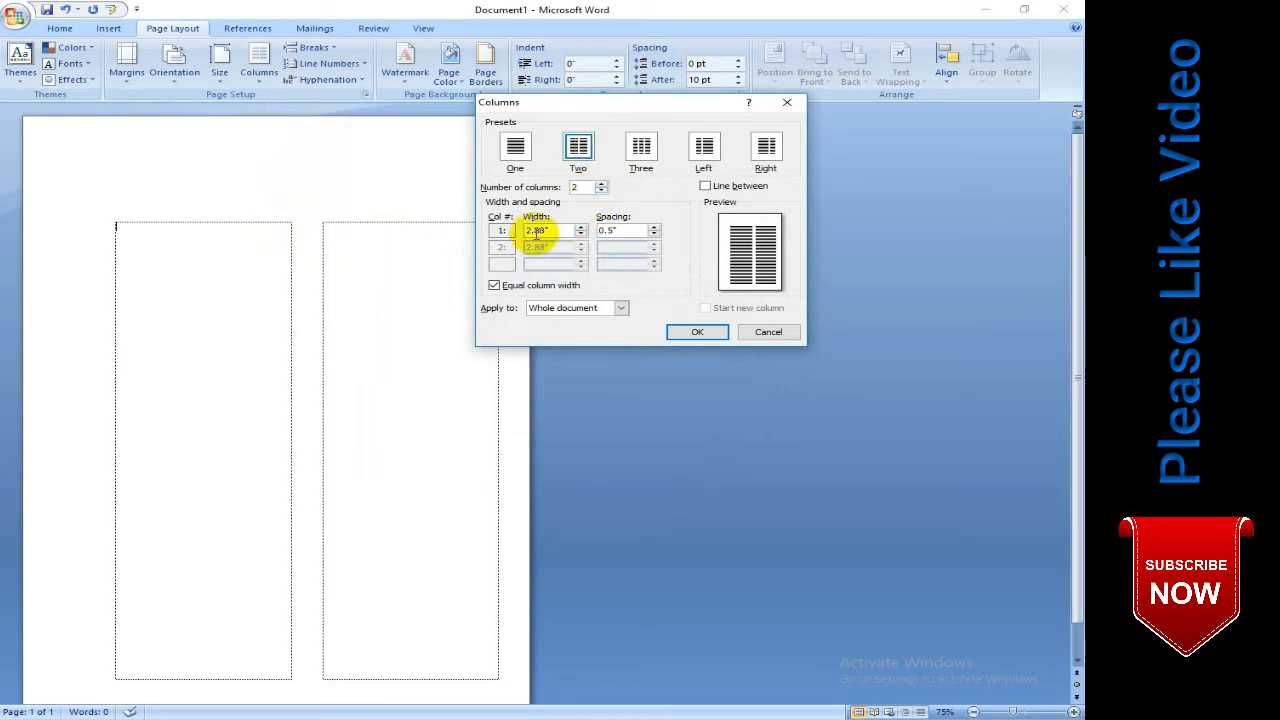
click(510, 230)
drag(526, 230, 555, 231)
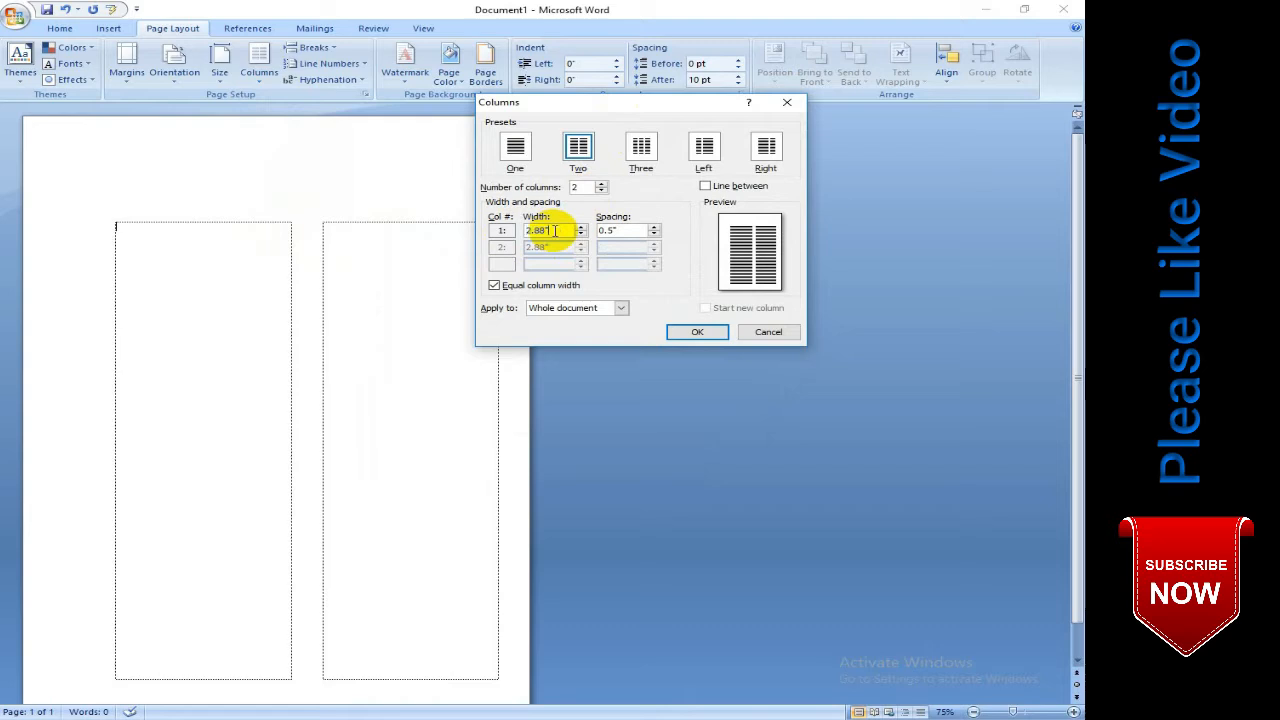
click(555, 231)
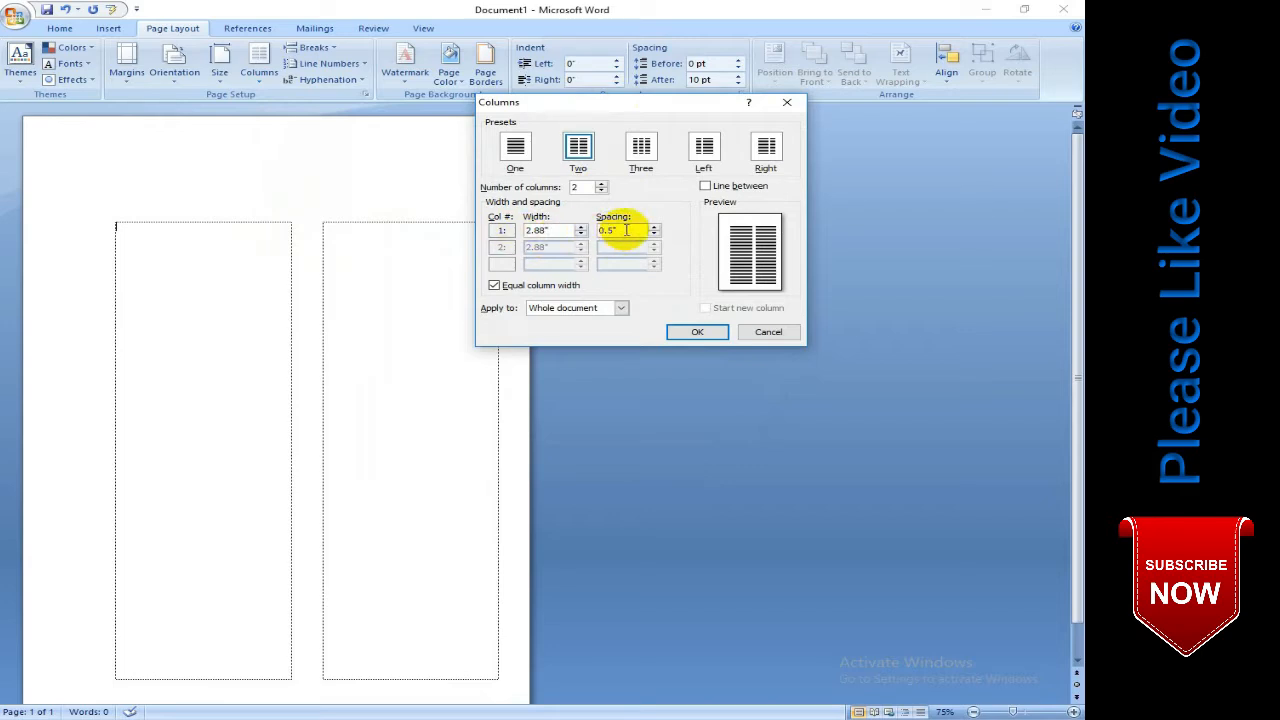
drag(626, 230, 592, 230)
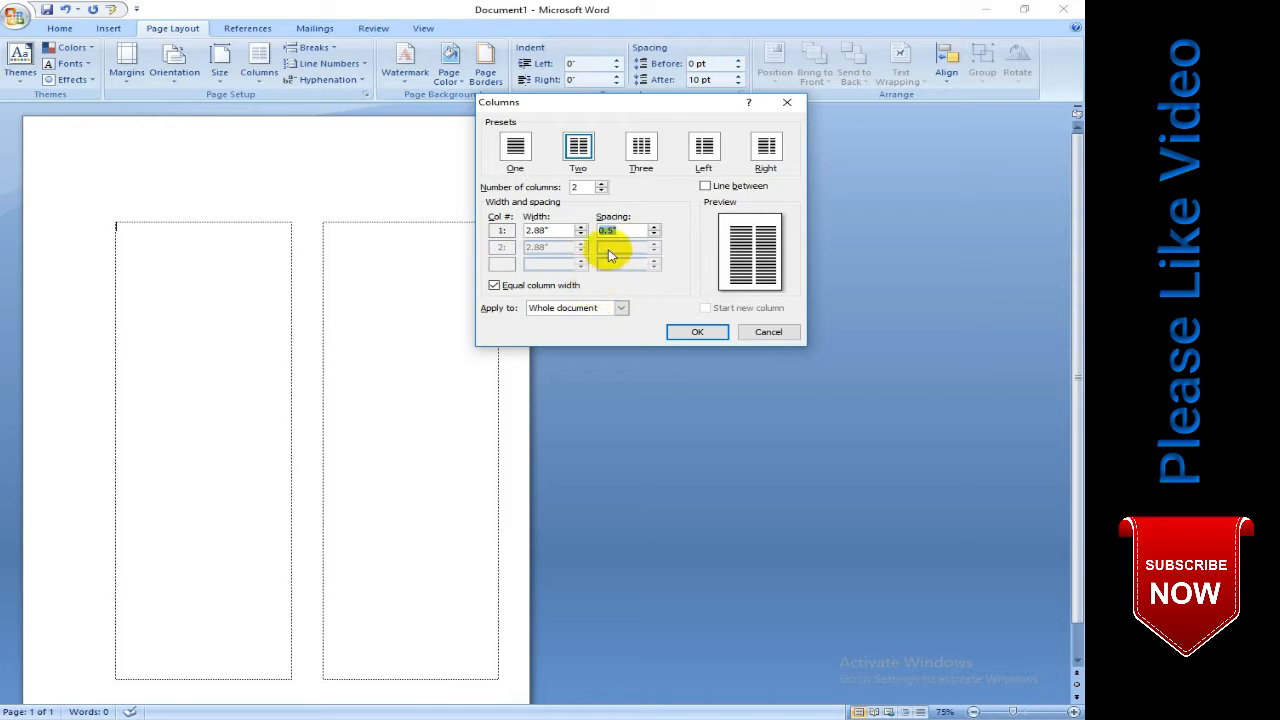
click(602, 184)
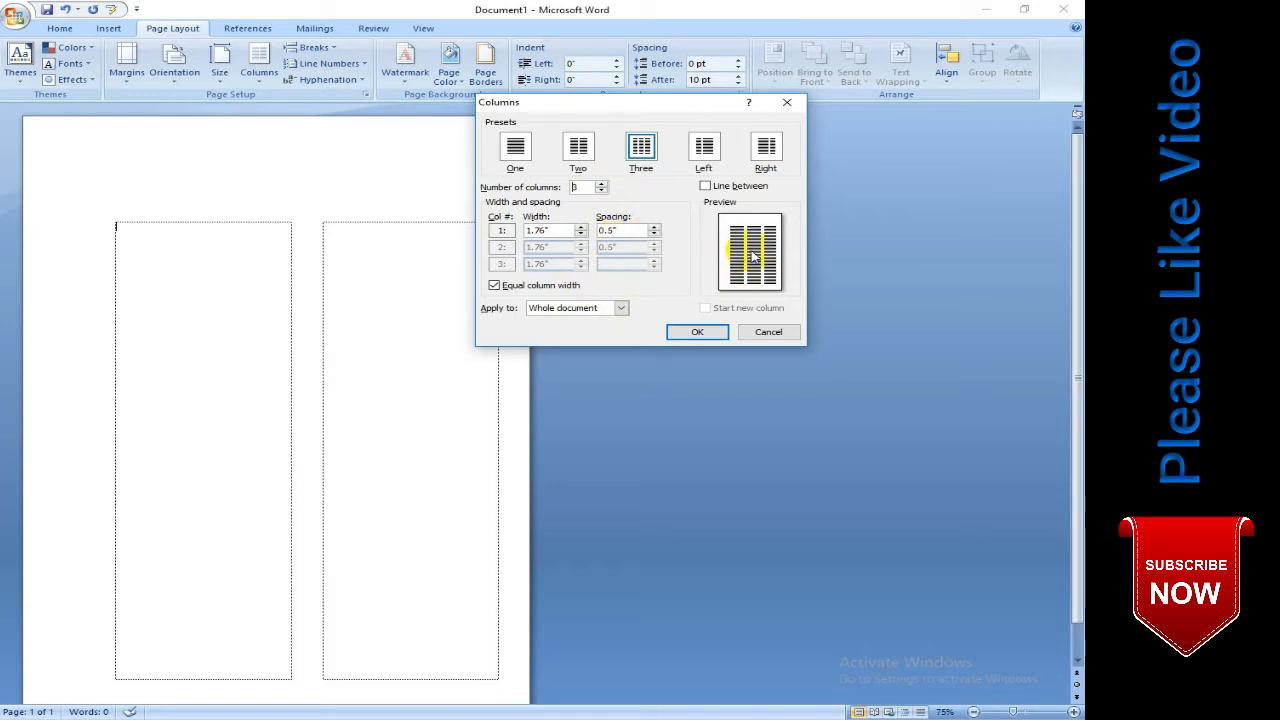
click(642, 232)
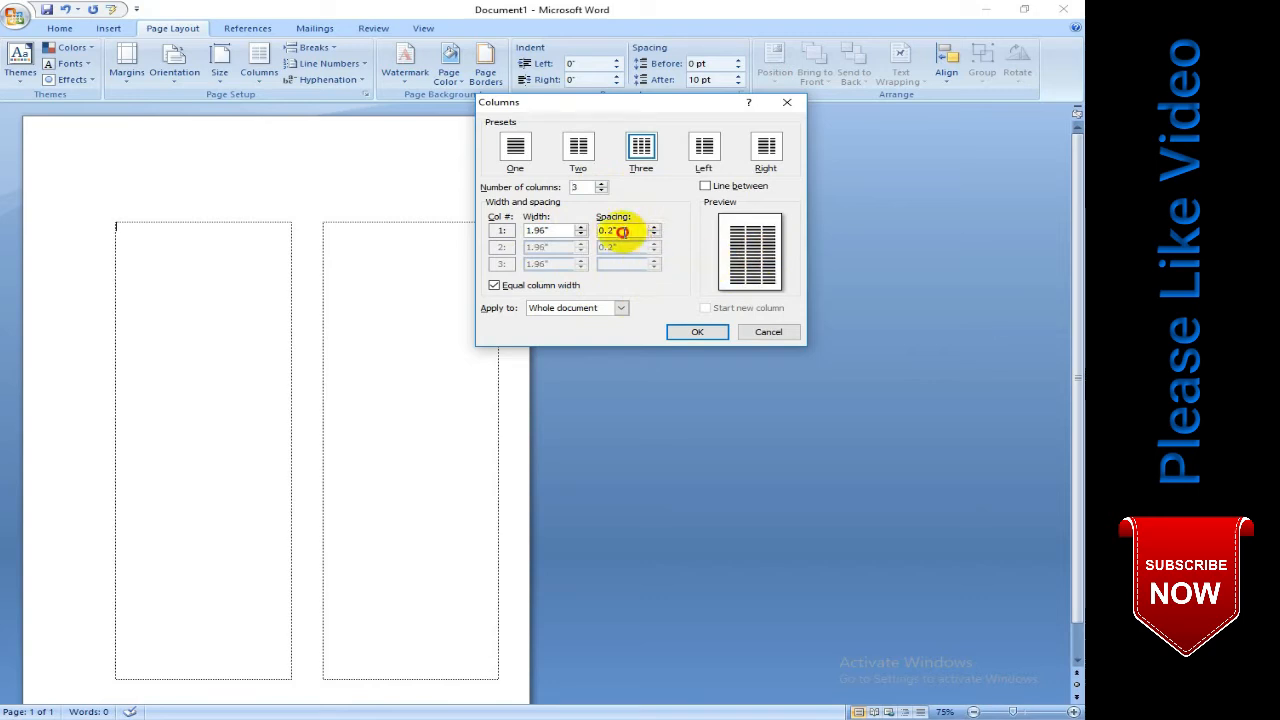
click(697, 331)
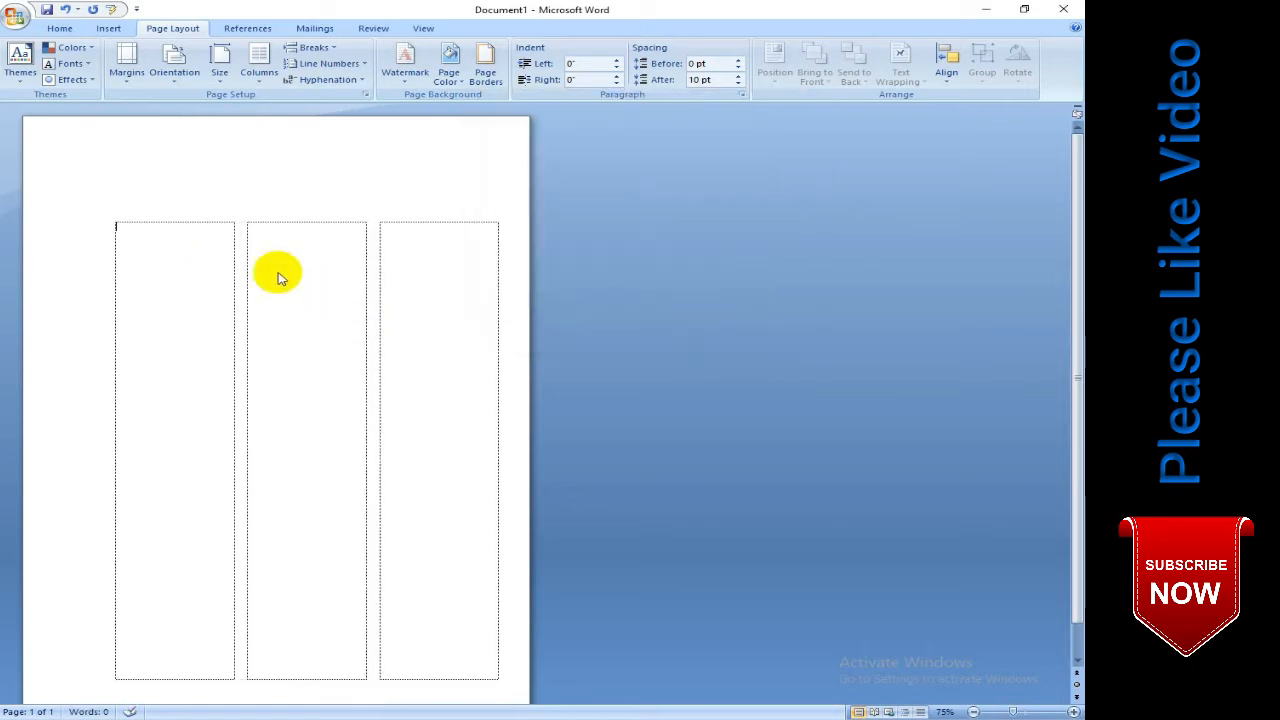
- Insert a page break and enter the sample text "khkhk h" in the new page's first column
click(312, 47)
click(326, 95)
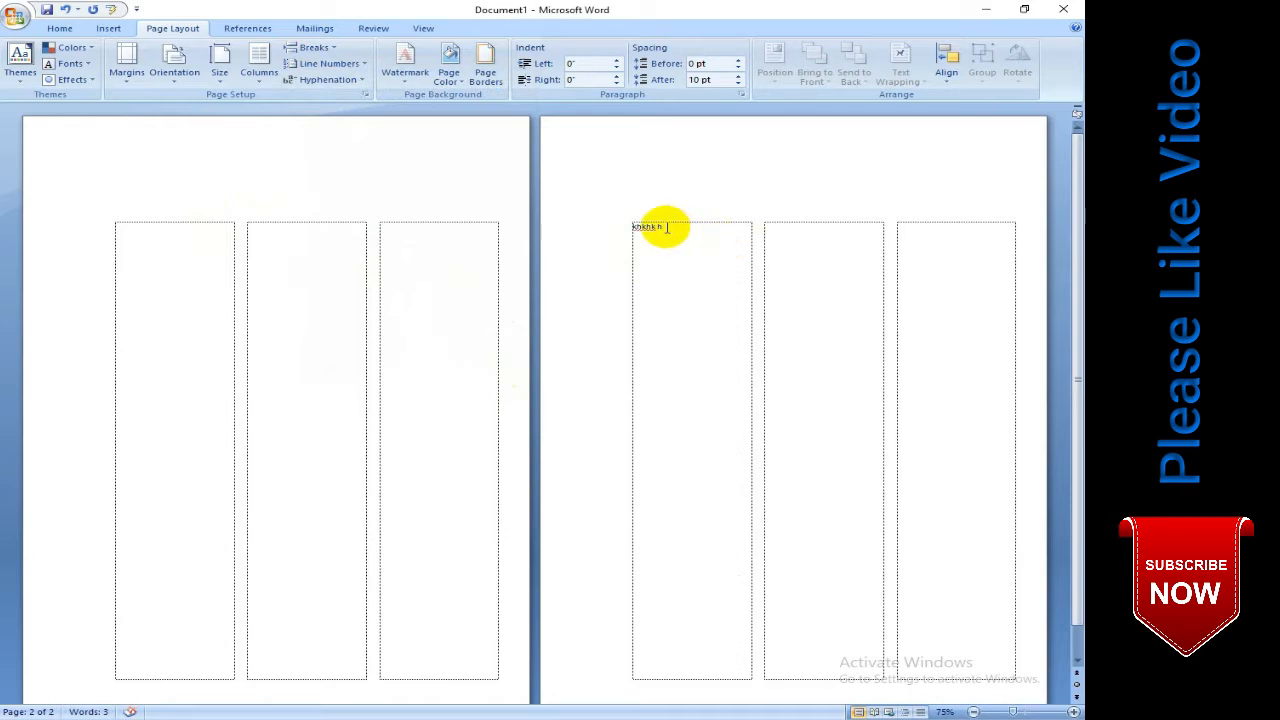
- Insert a column break after the sample text and enter a few more sample characters in the second column
click(771, 229)
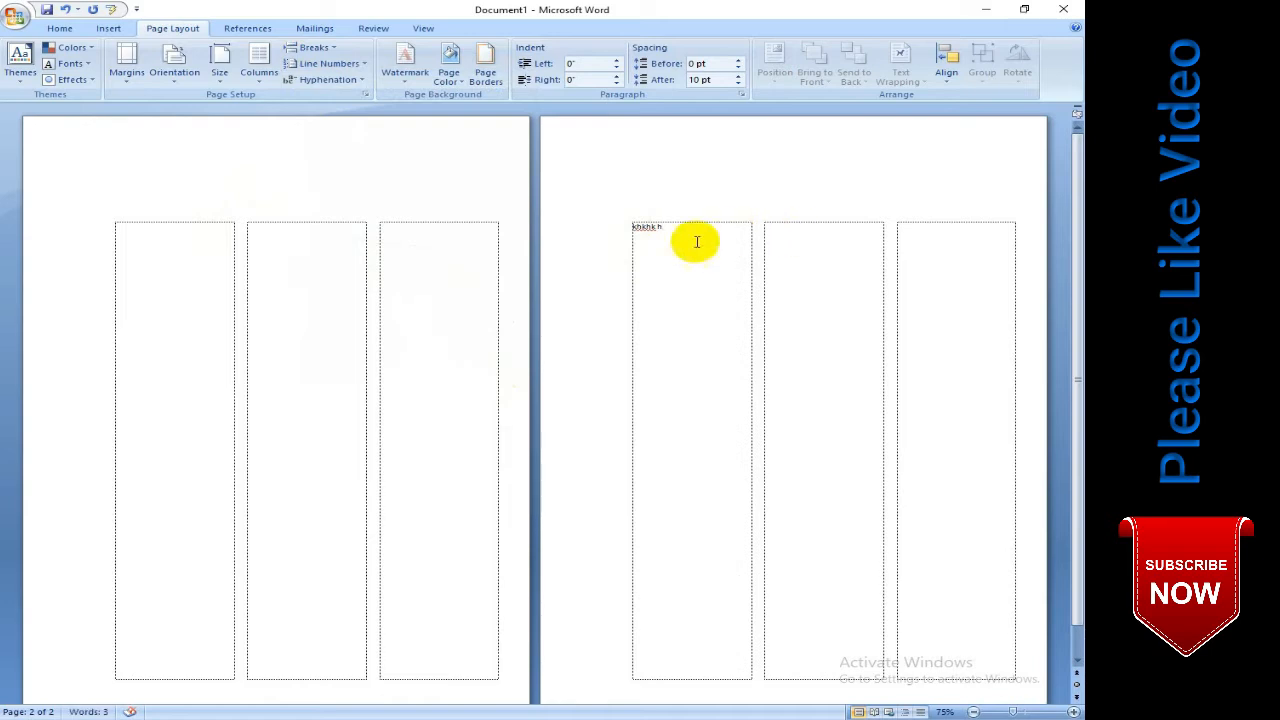
click(312, 47)
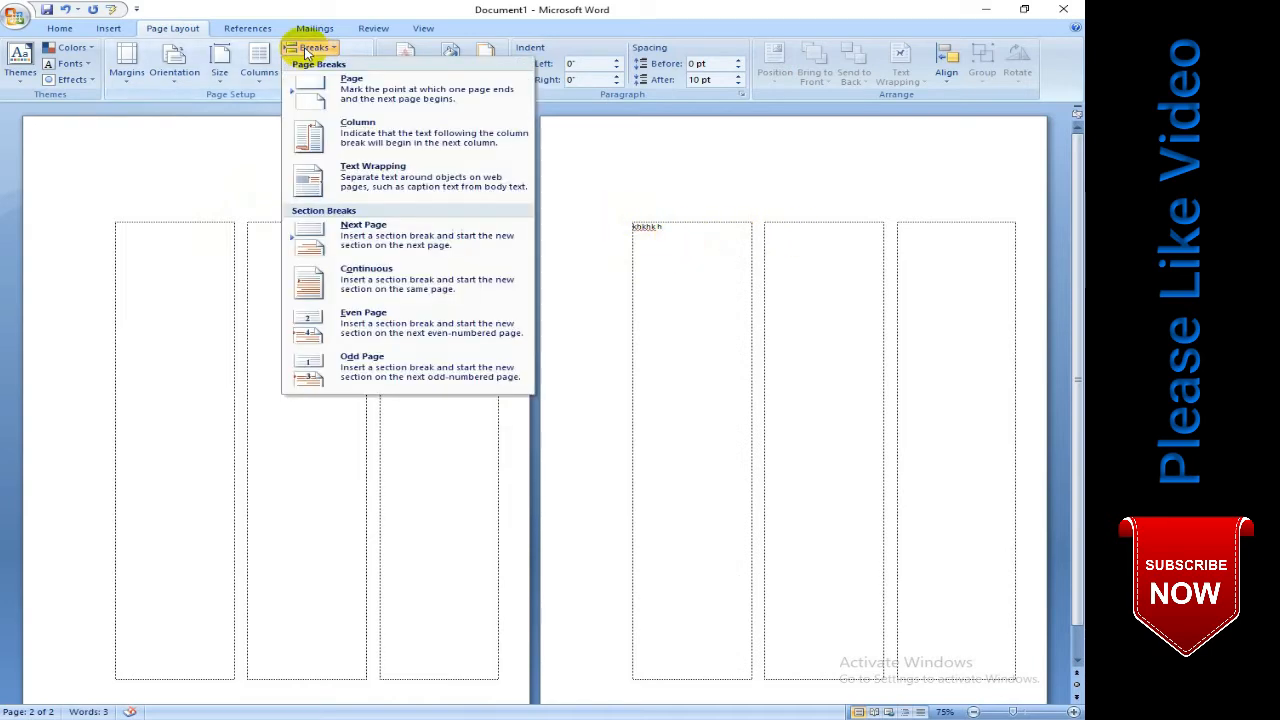
click(381, 134)
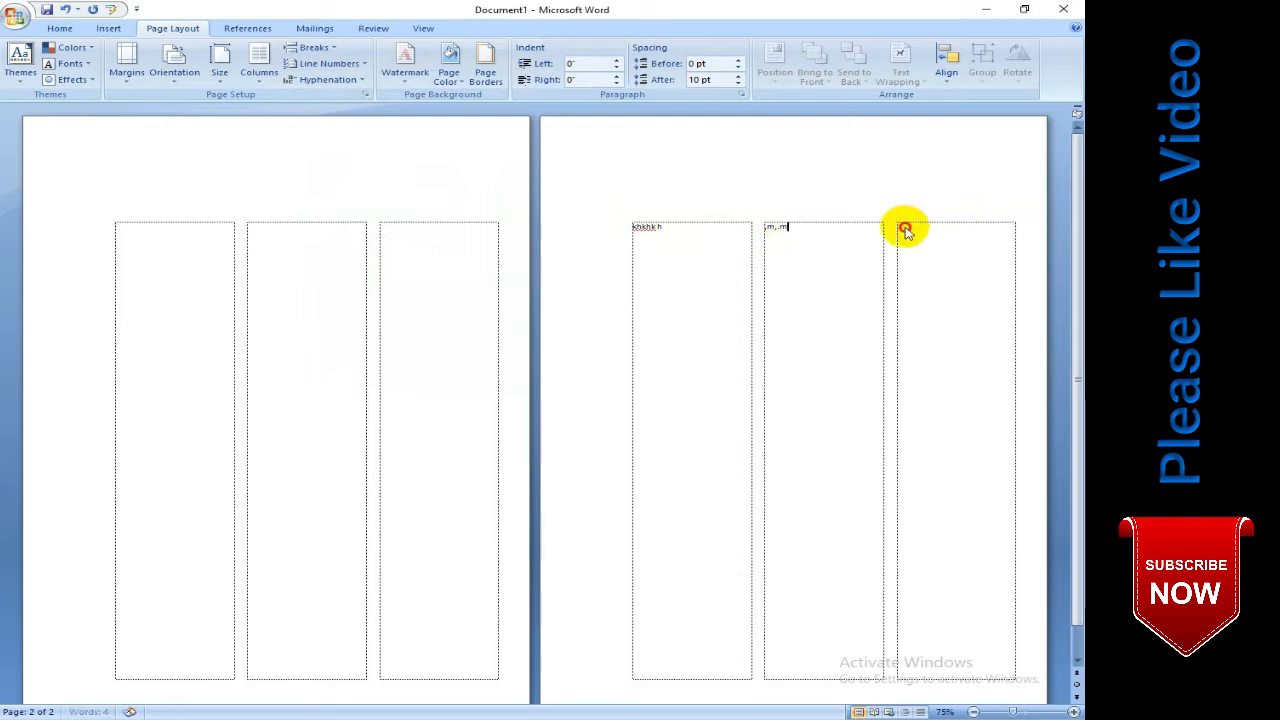
- Insert a column break after the second column's sample text and enter a few sample characters in the third column
click(318, 48)
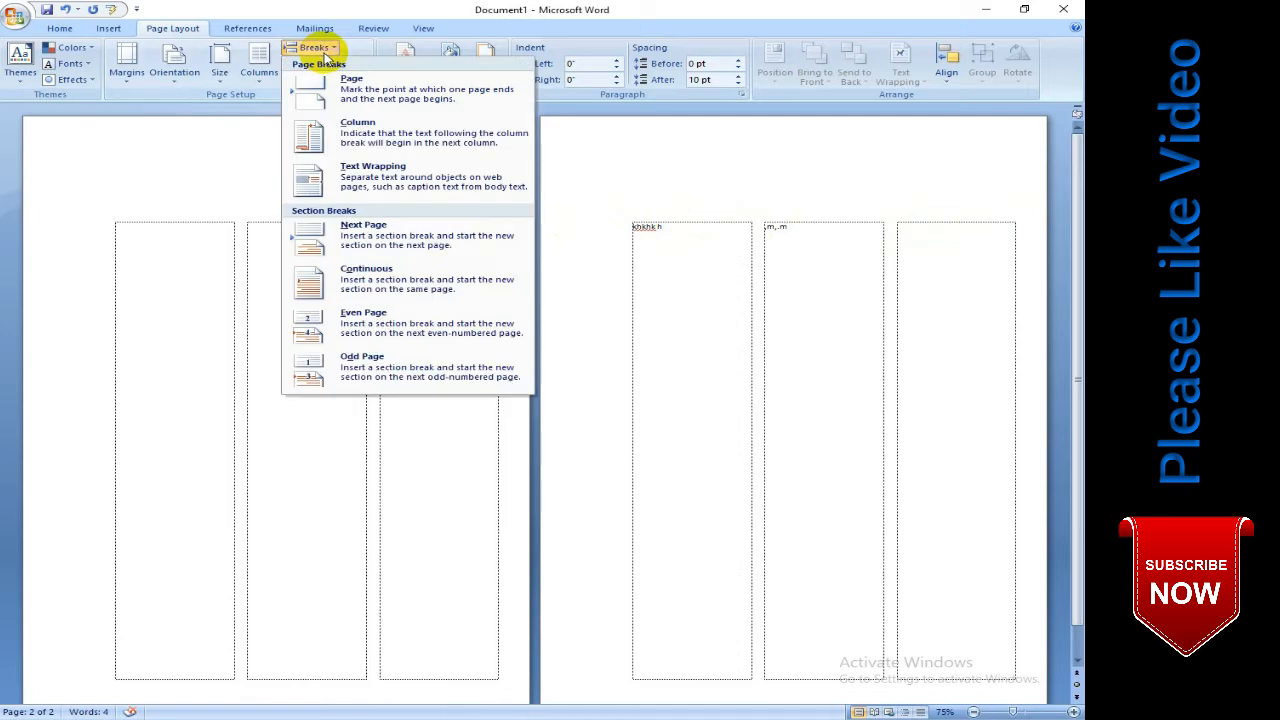
click(365, 143)
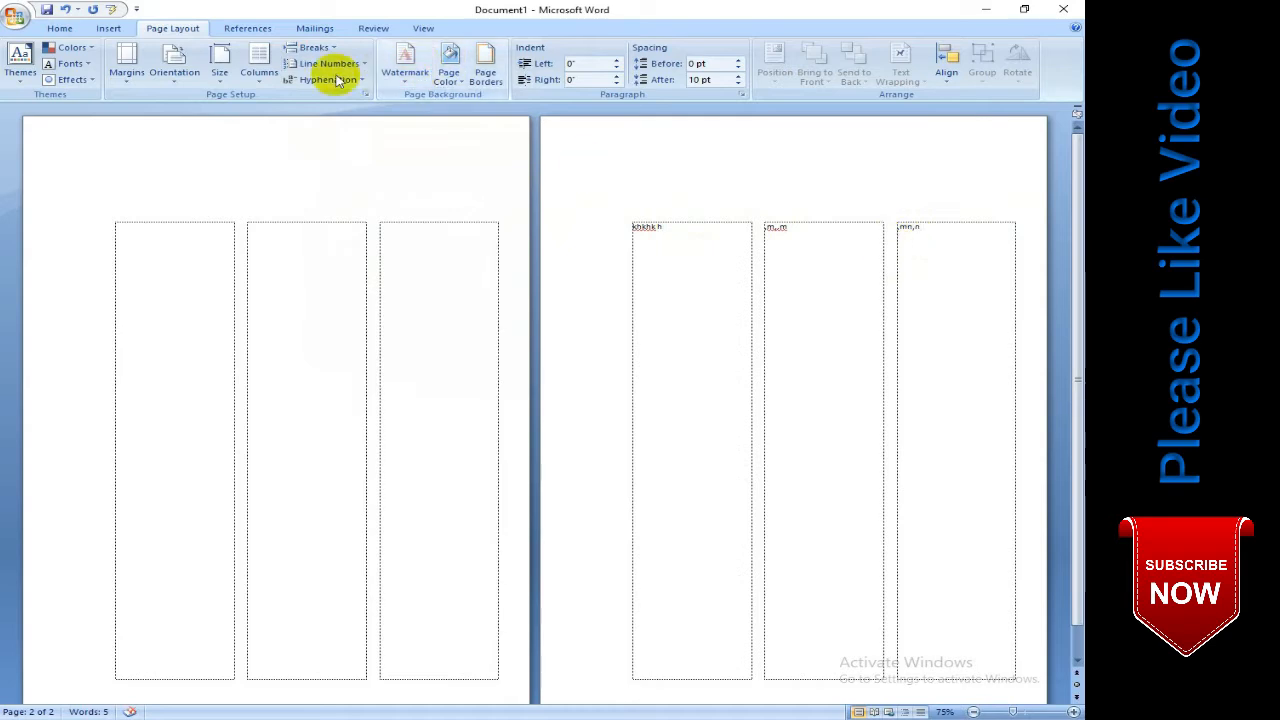
click(313, 48)
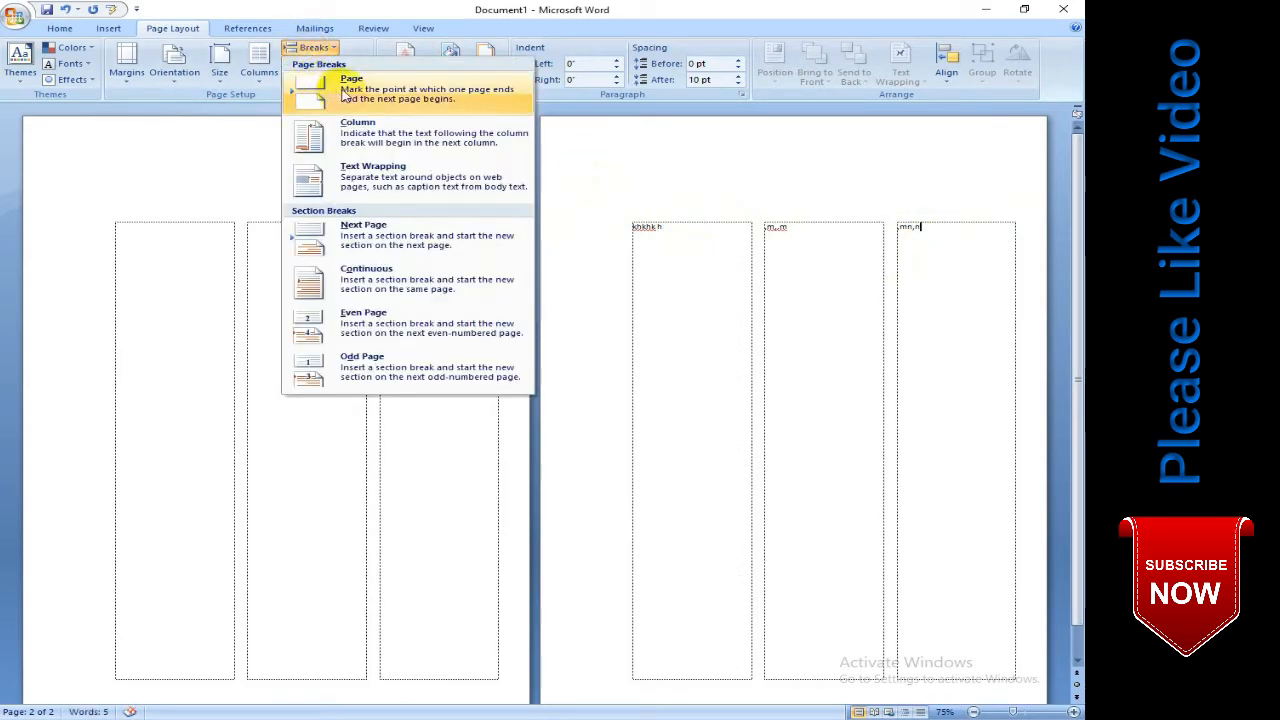
click(268, 297)
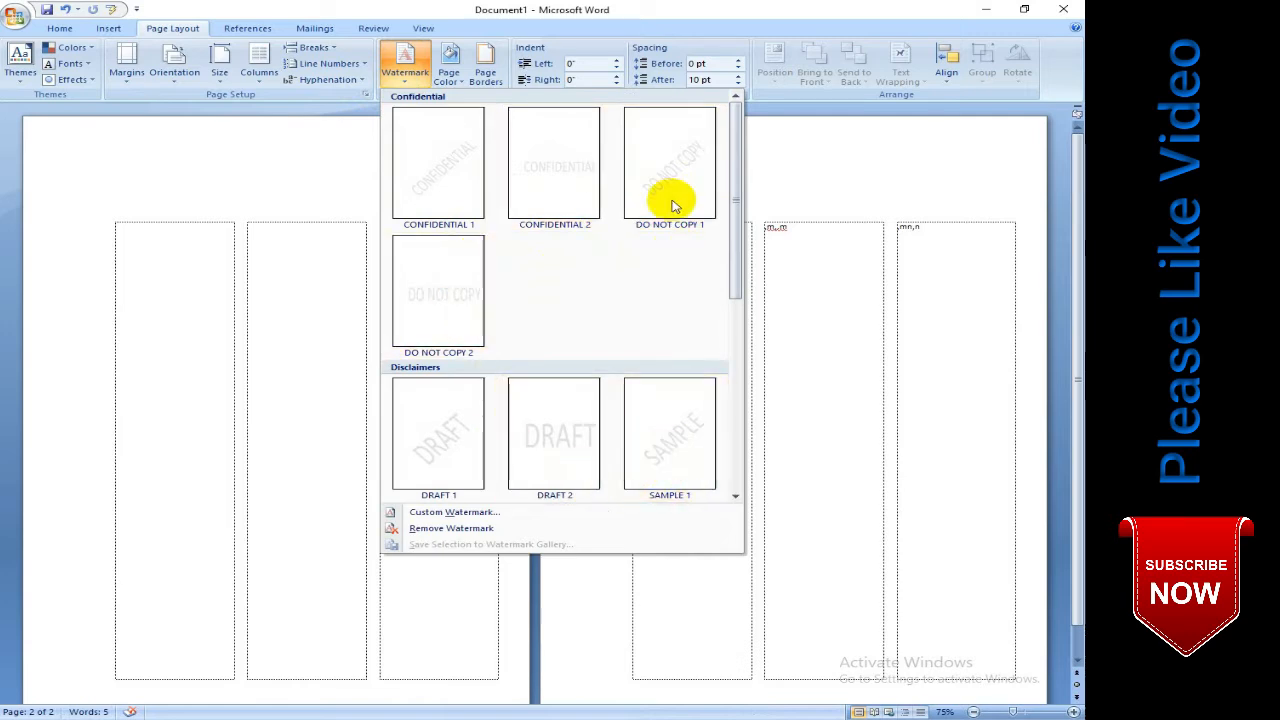
- Add a custom text watermark reading "2020" in standard green, semitransparent with a diagonal layout
click(362, 335)
scroll(375, 280, down, 1)
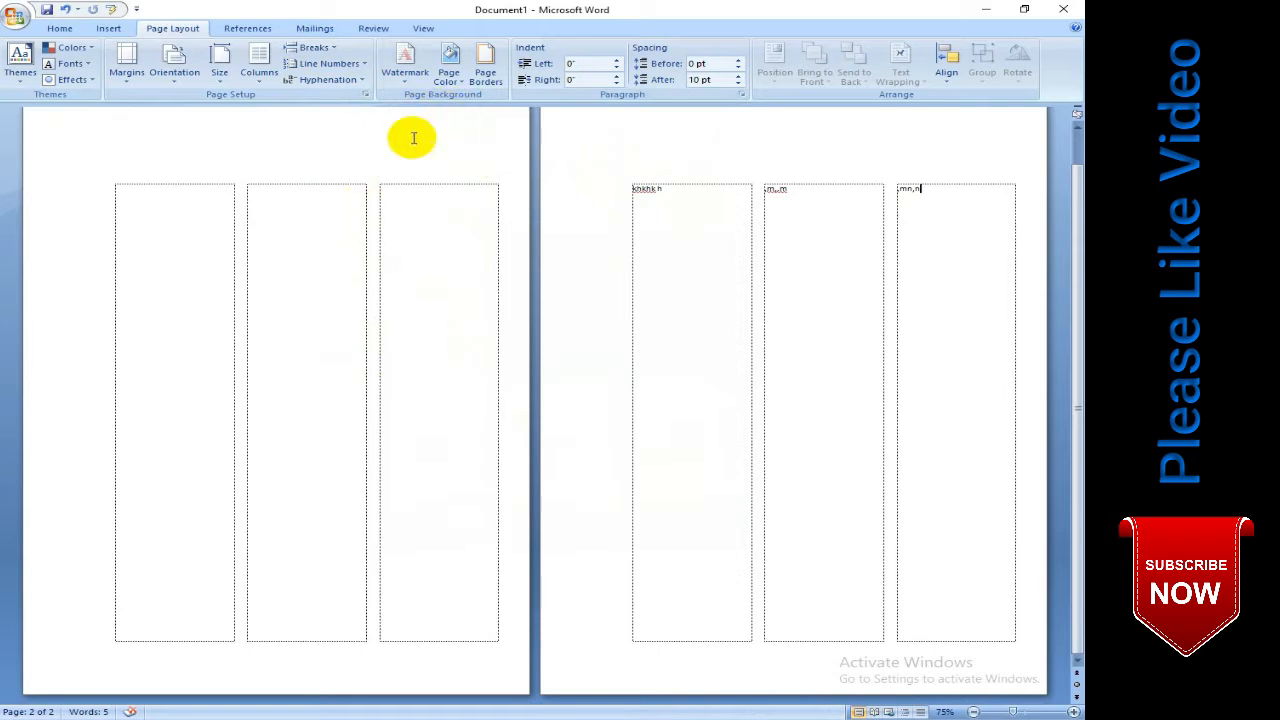
click(413, 80)
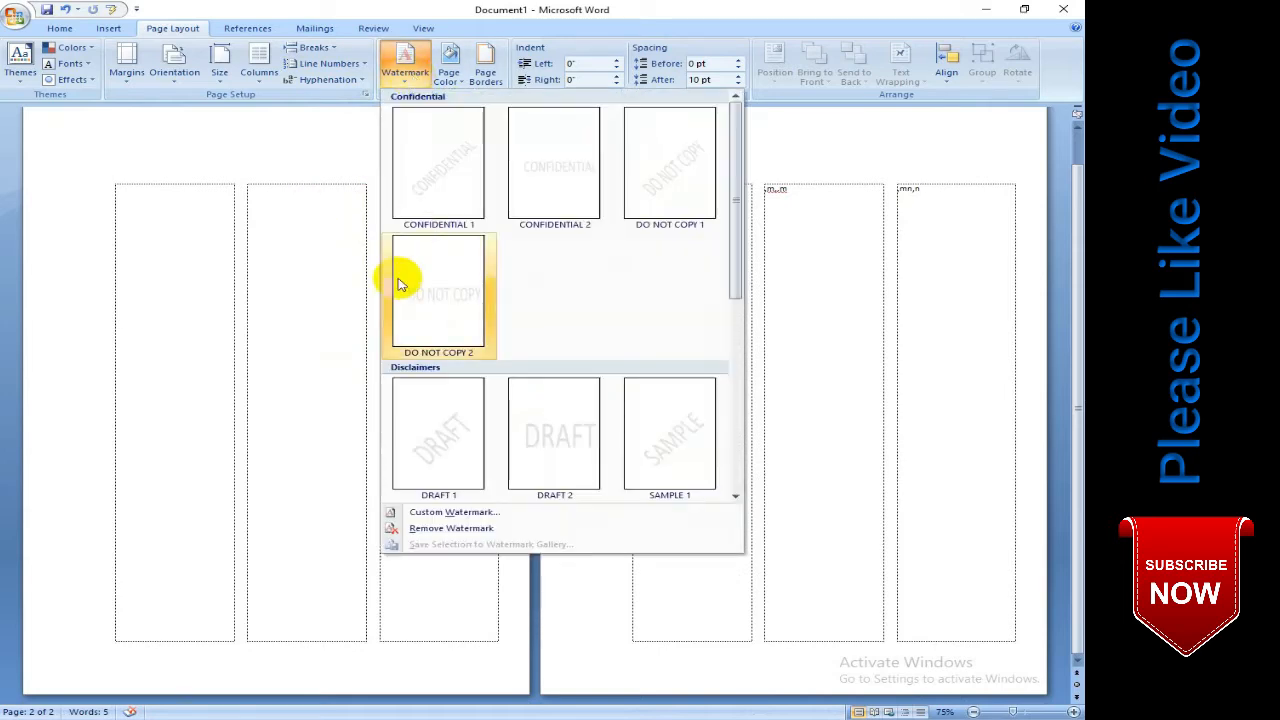
click(455, 512)
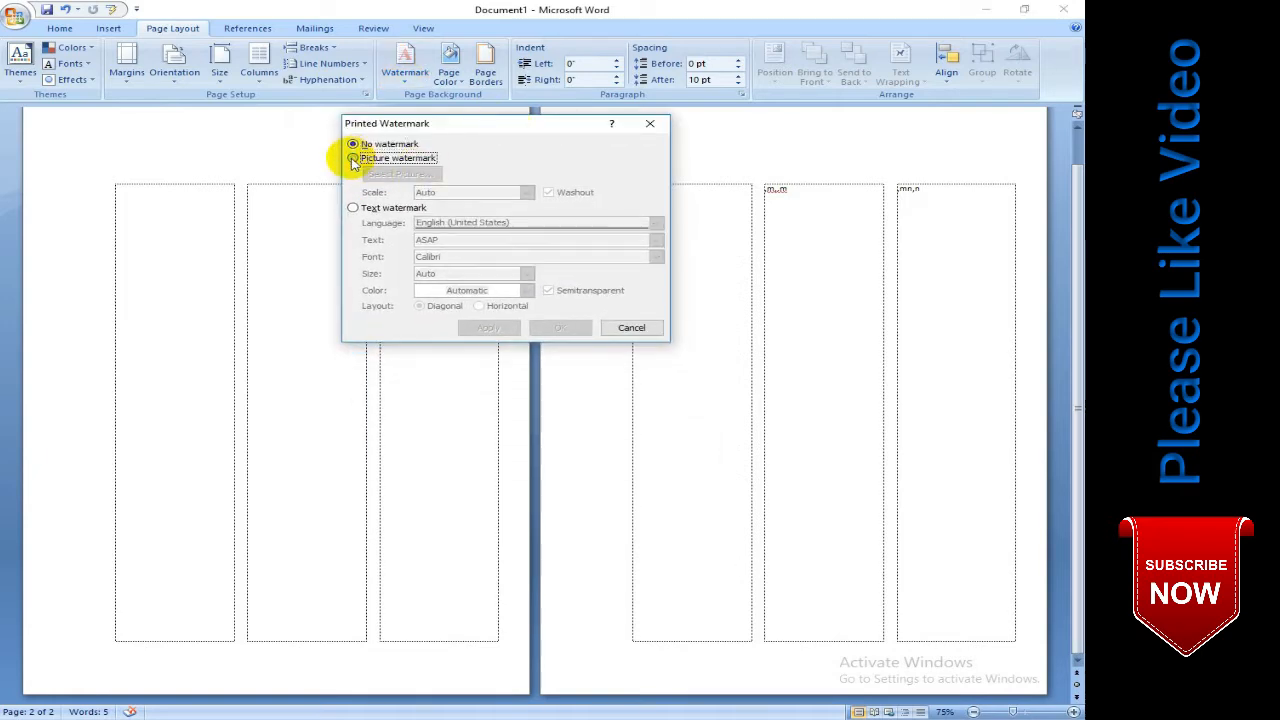
click(352, 160)
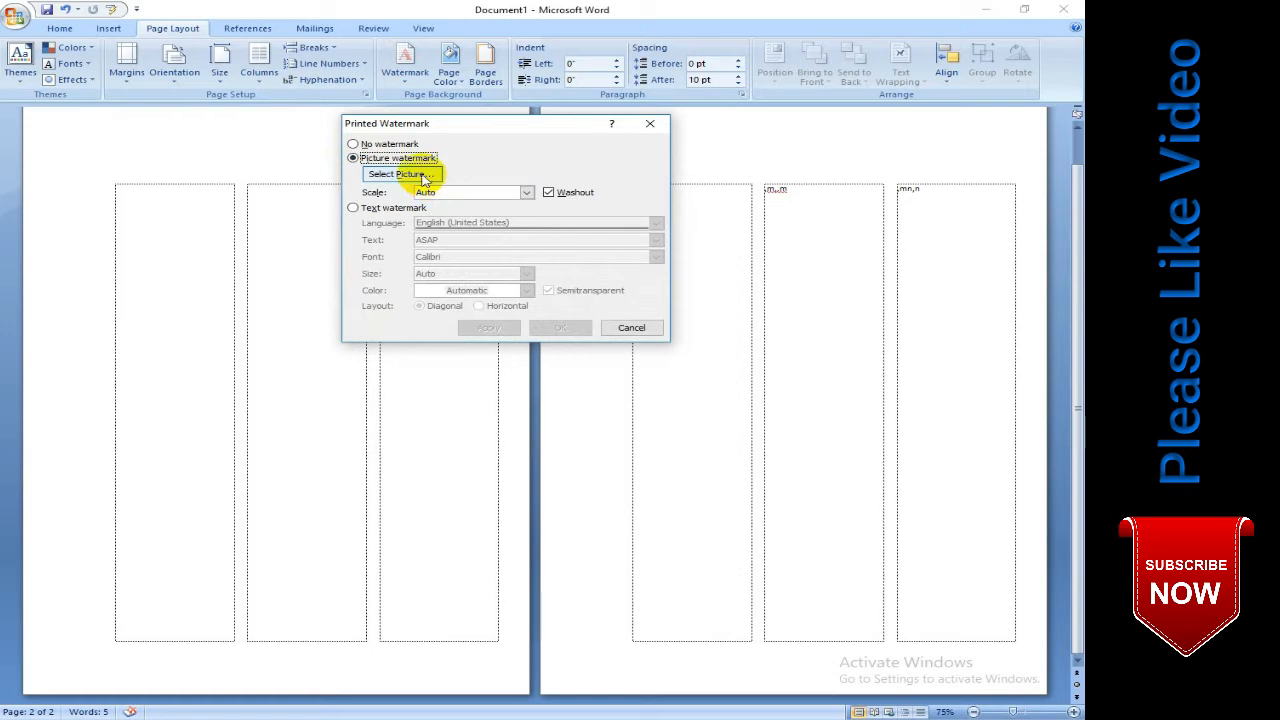
click(353, 208)
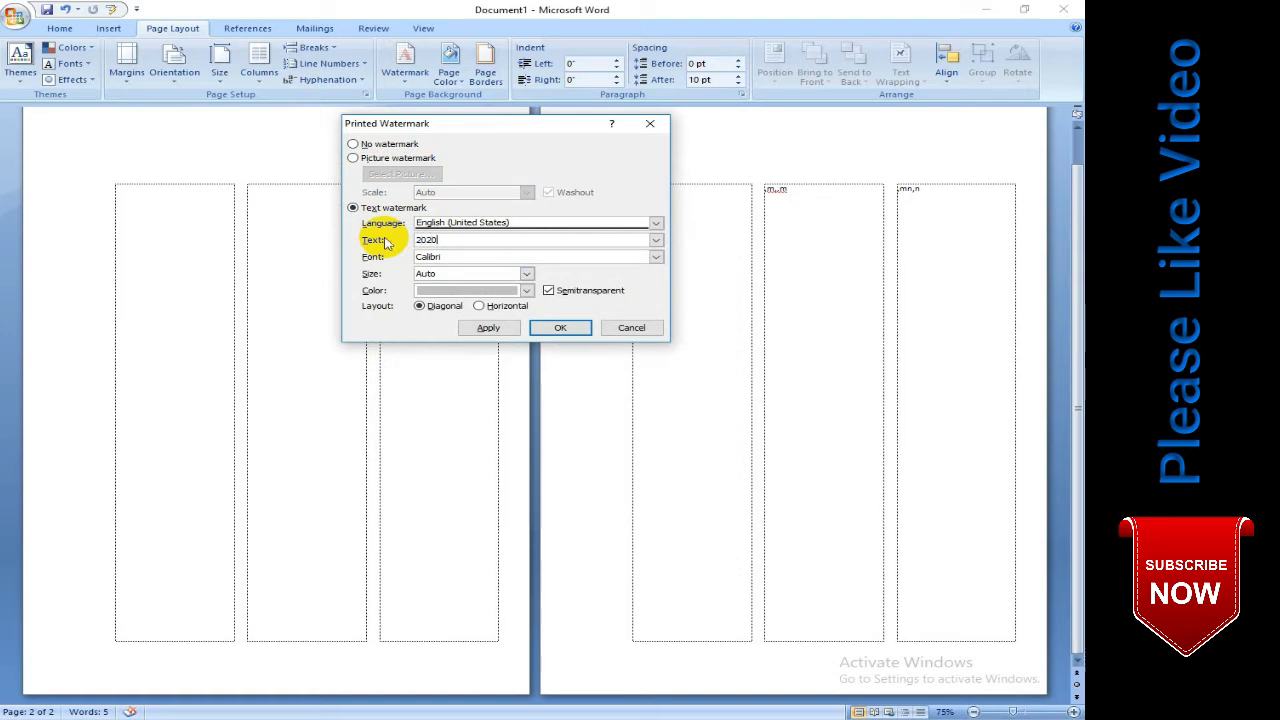
click(447, 291)
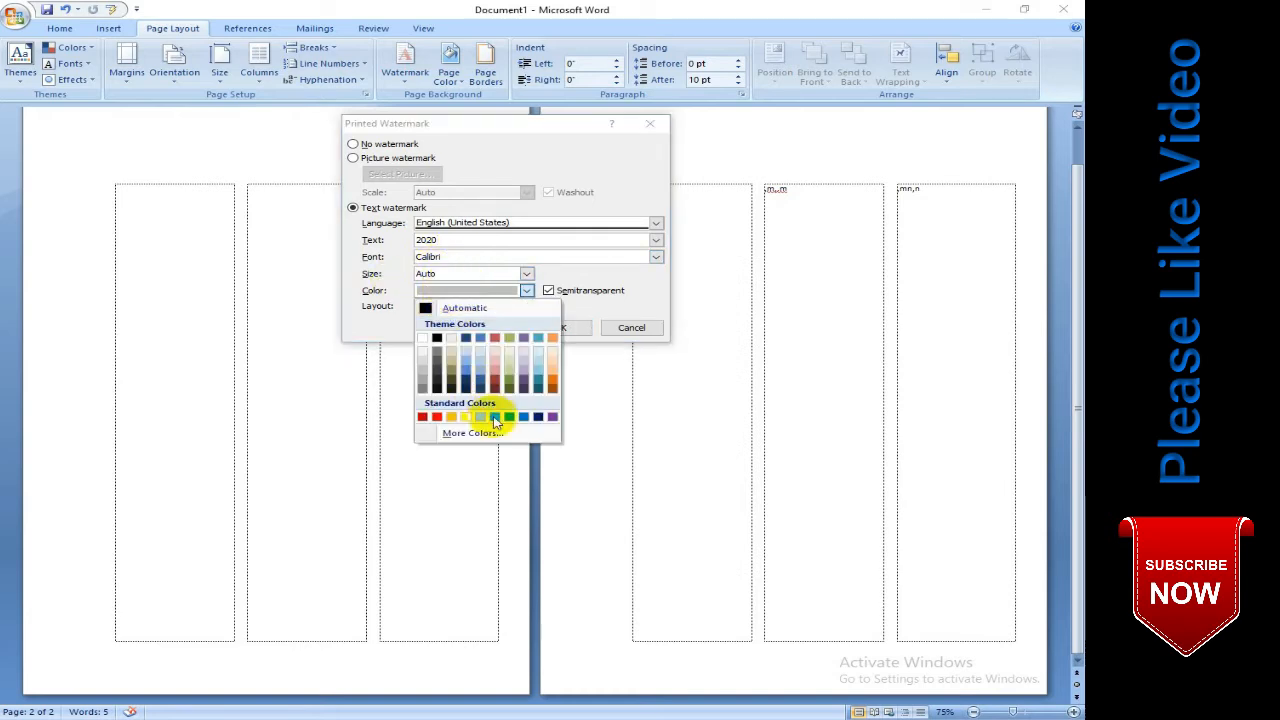
click(496, 417)
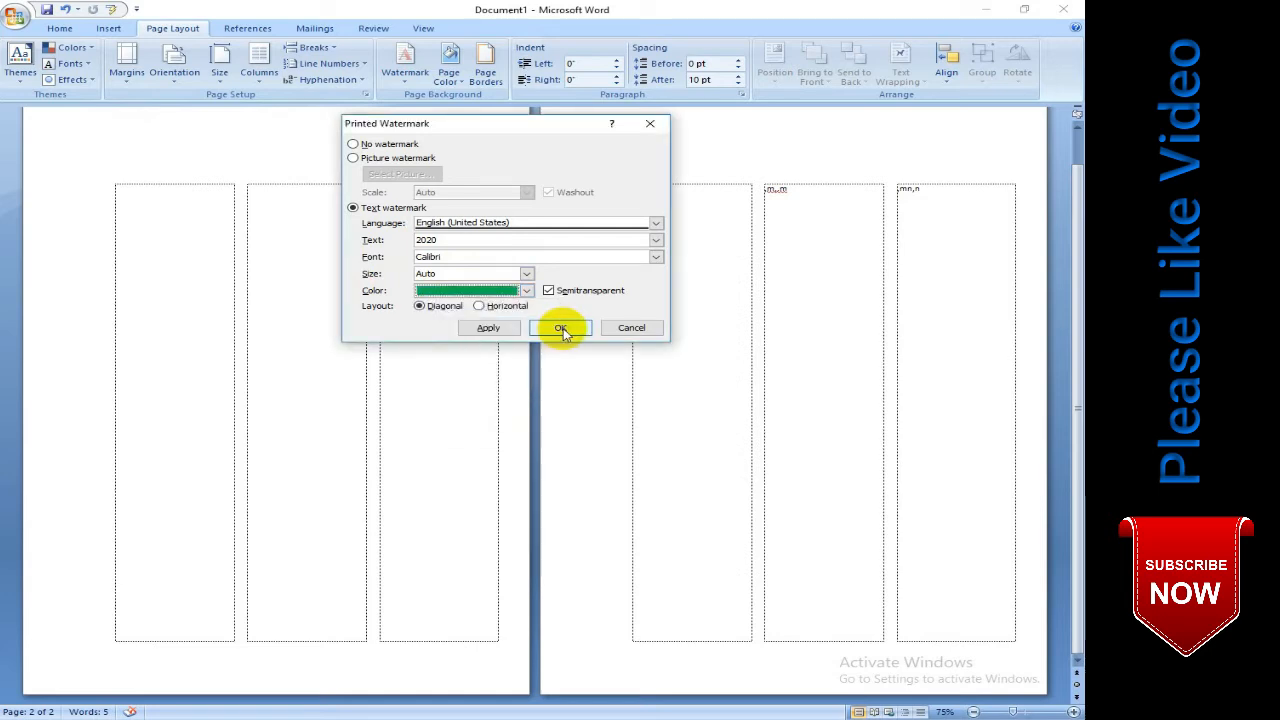
click(561, 329)
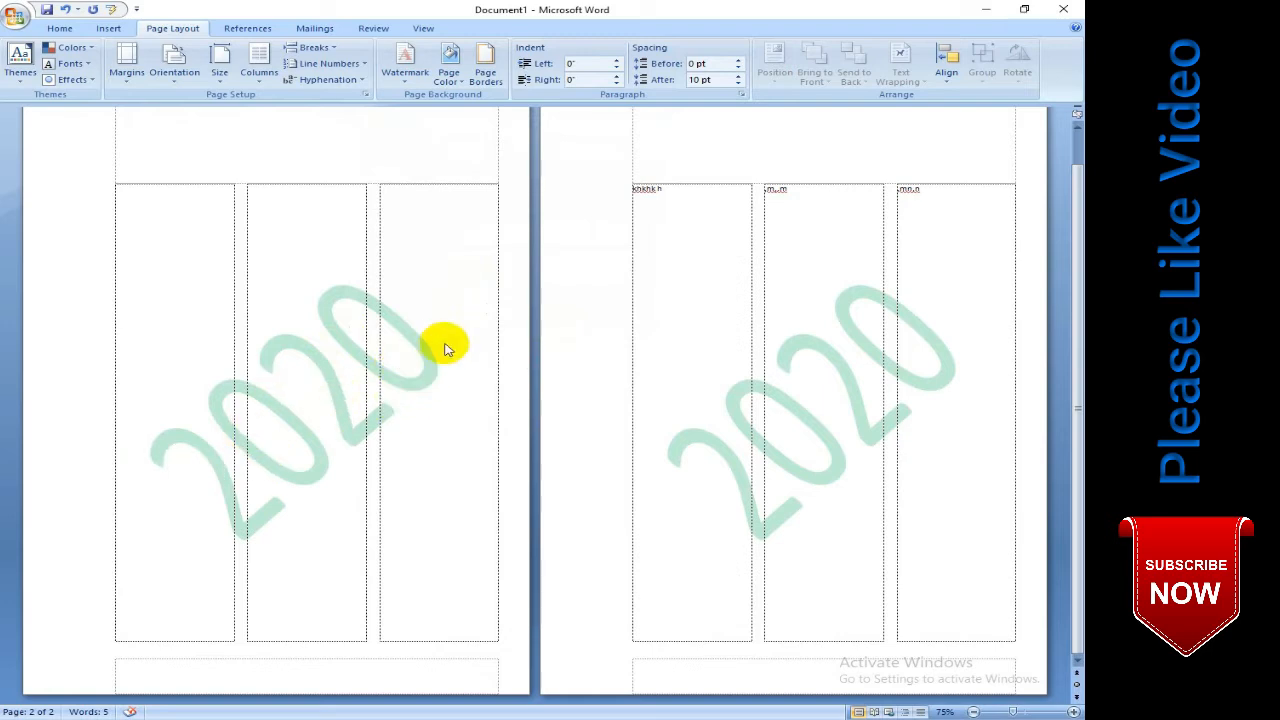
- Try light orange and light red page colors, and settle on a light blue one
click(449, 76)
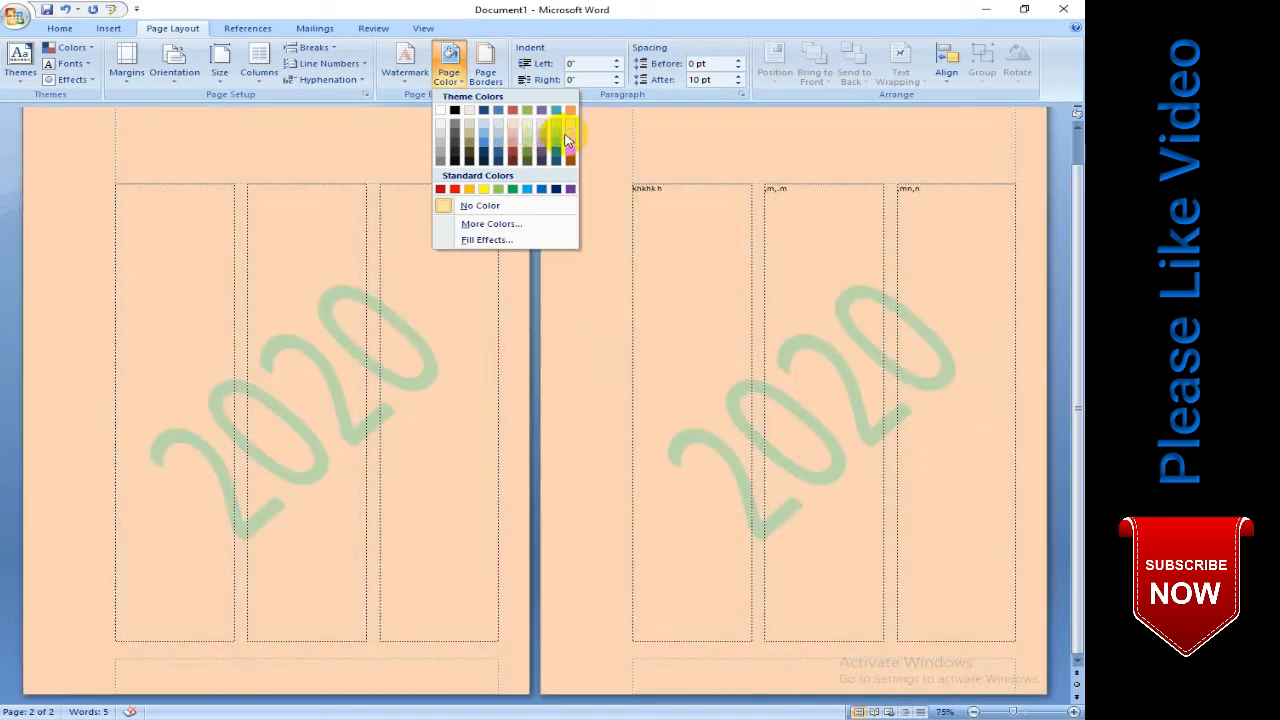
click(569, 118)
click(450, 76)
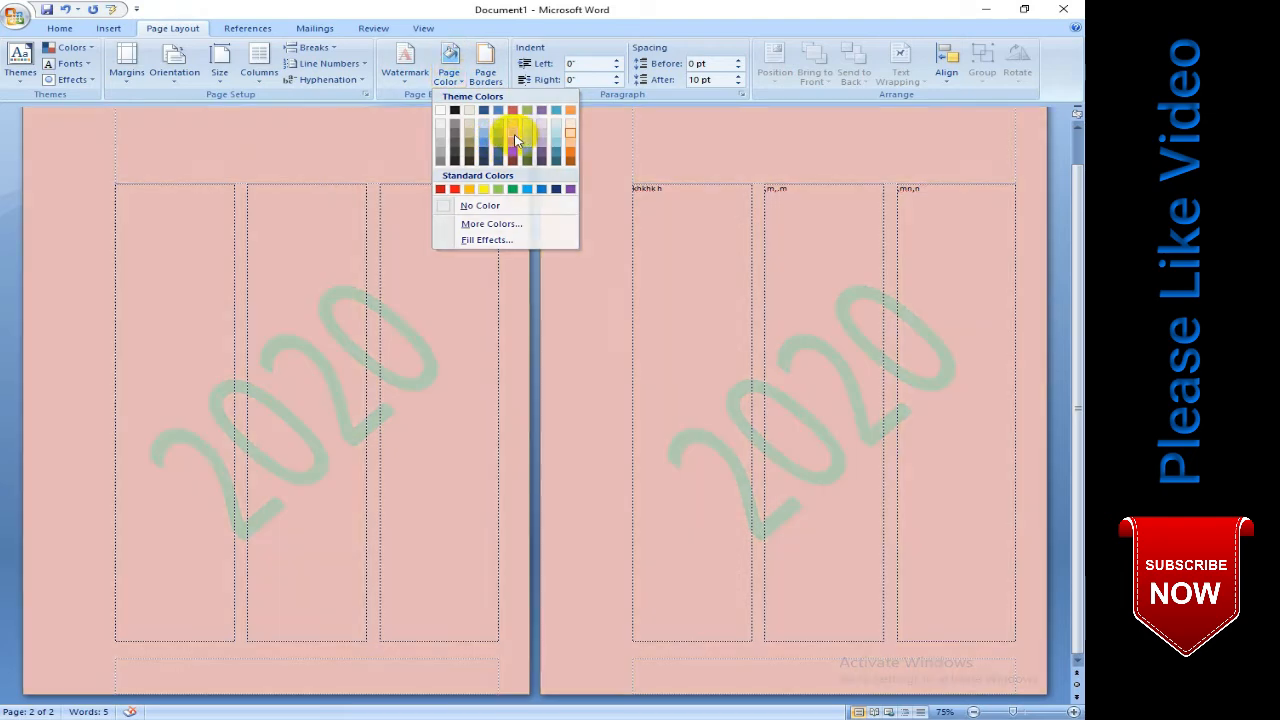
click(516, 139)
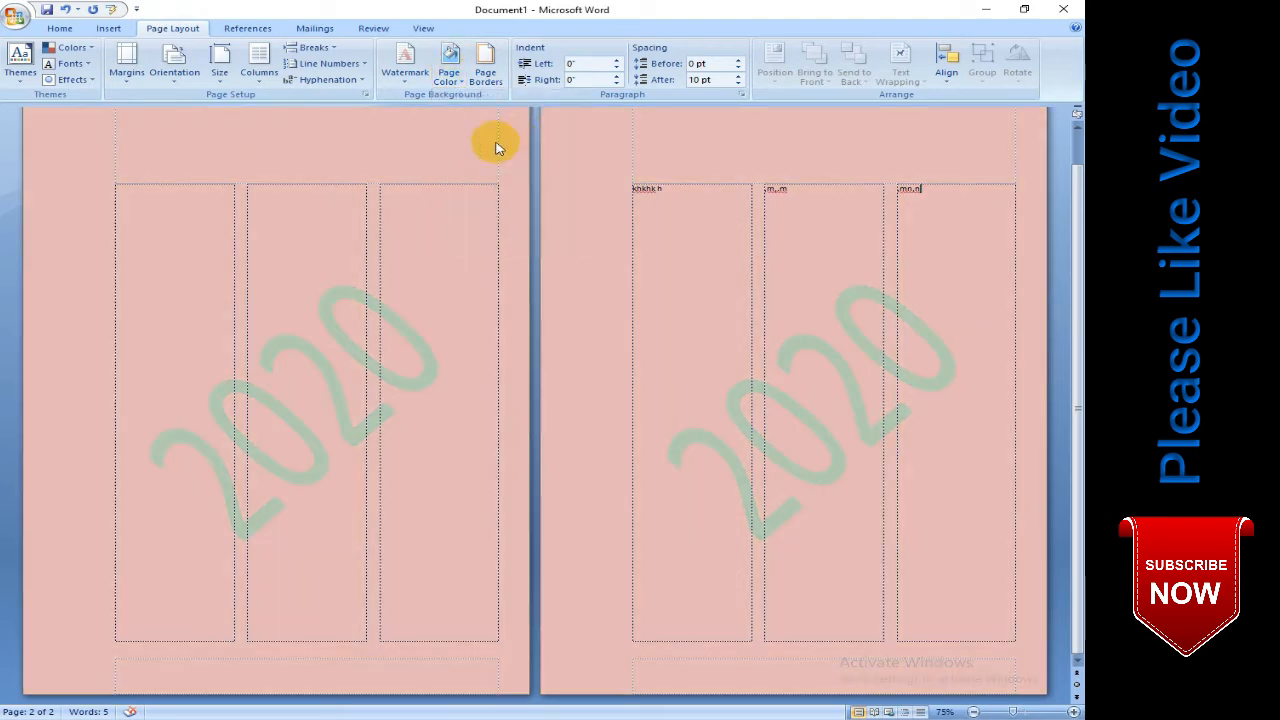
click(448, 72)
click(493, 127)
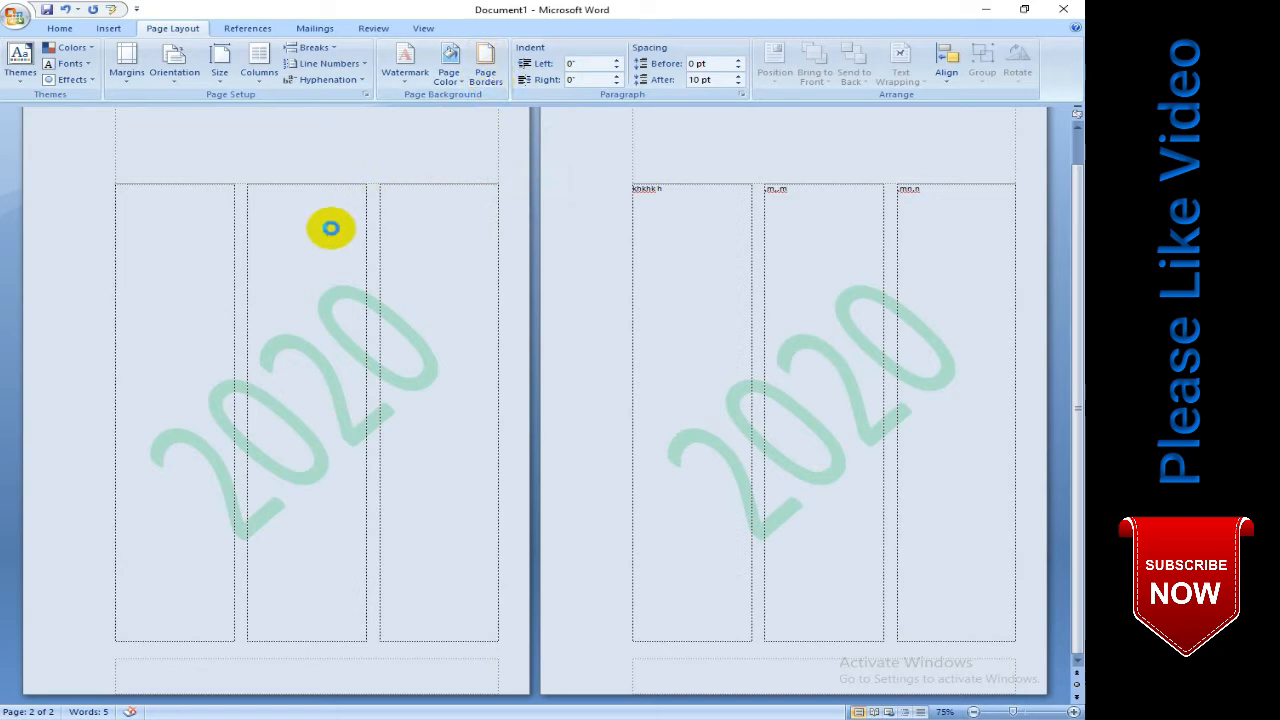
- Create a new blank document and apply a 3 pt Box page border in a heavy triple-line style to the whole document
key(ctrl+n)
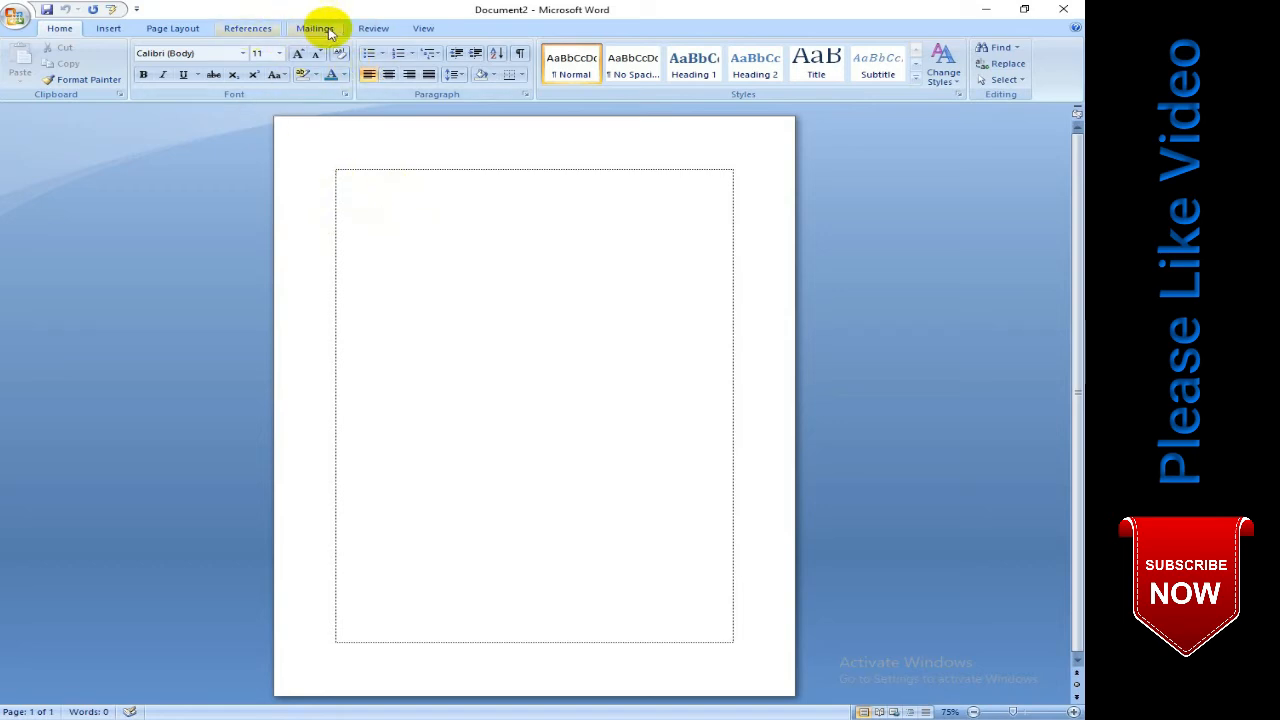
click(175, 28)
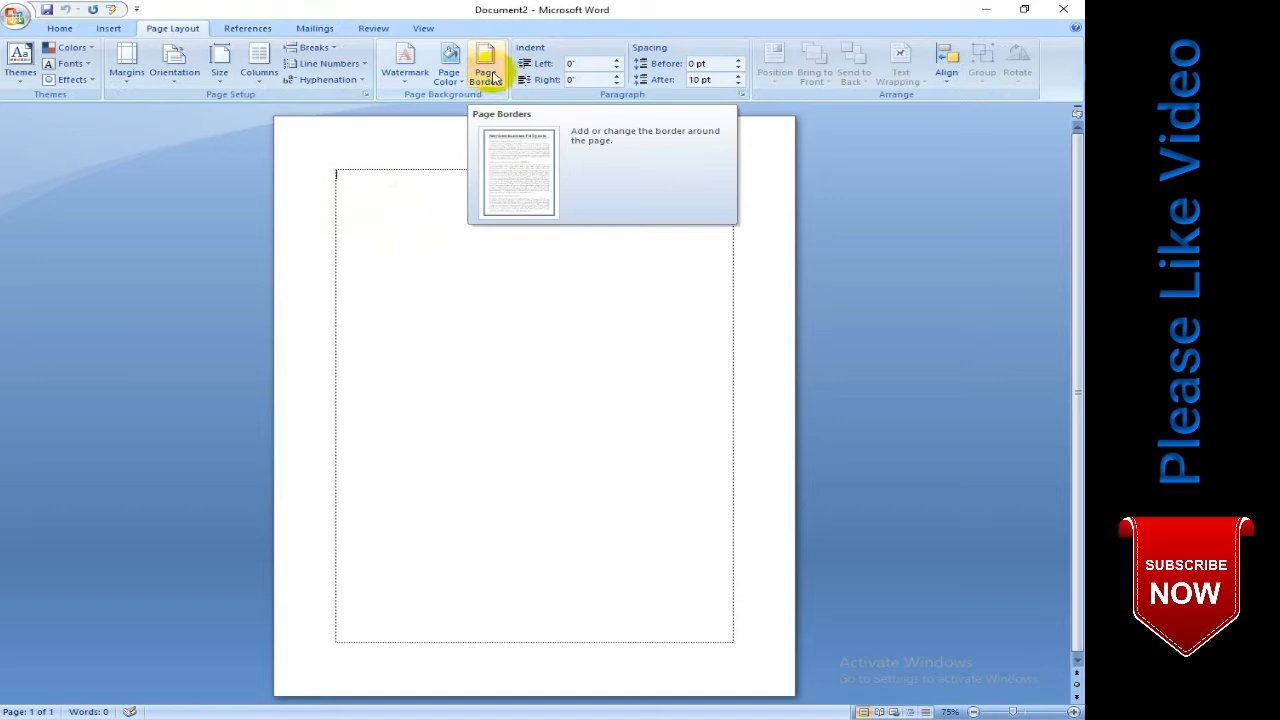
click(493, 78)
mouse_move(508, 212)
mouse_down()
mouse_move(658, 333)
mouse_move(580, 223)
mouse_move(520, 254)
mouse_up()
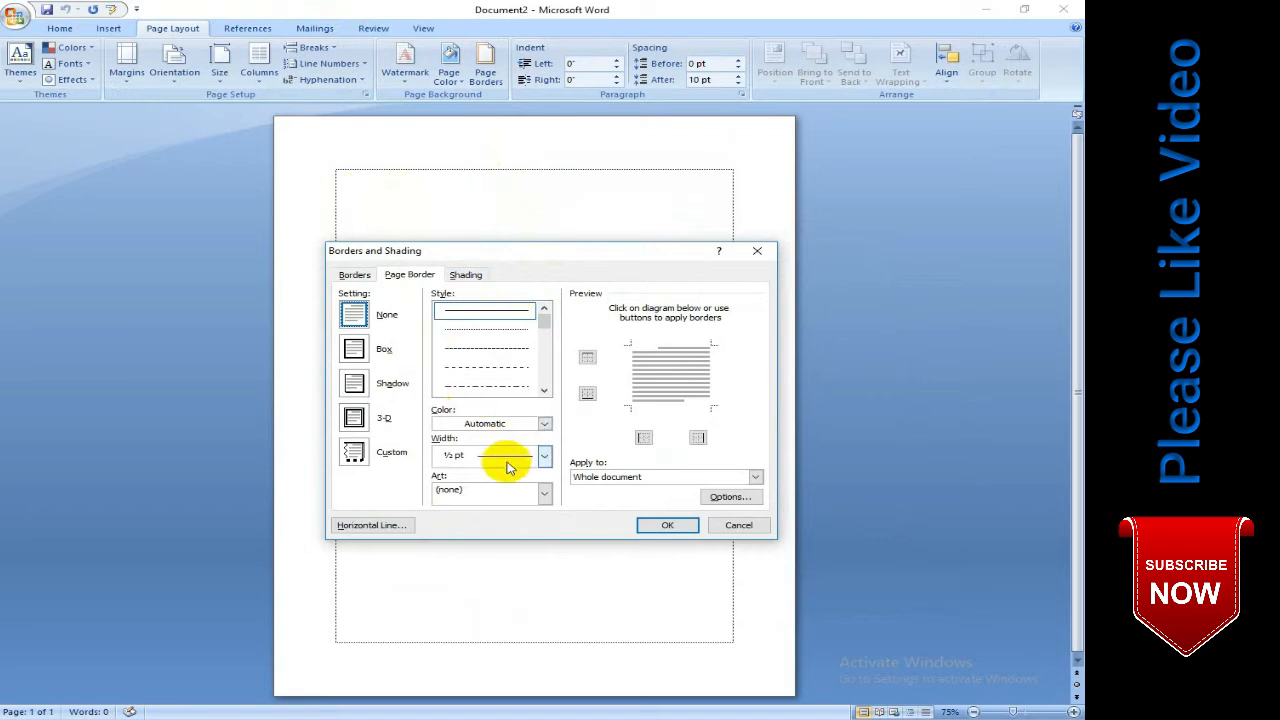
click(543, 334)
drag(543, 334, 543, 357)
click(505, 345)
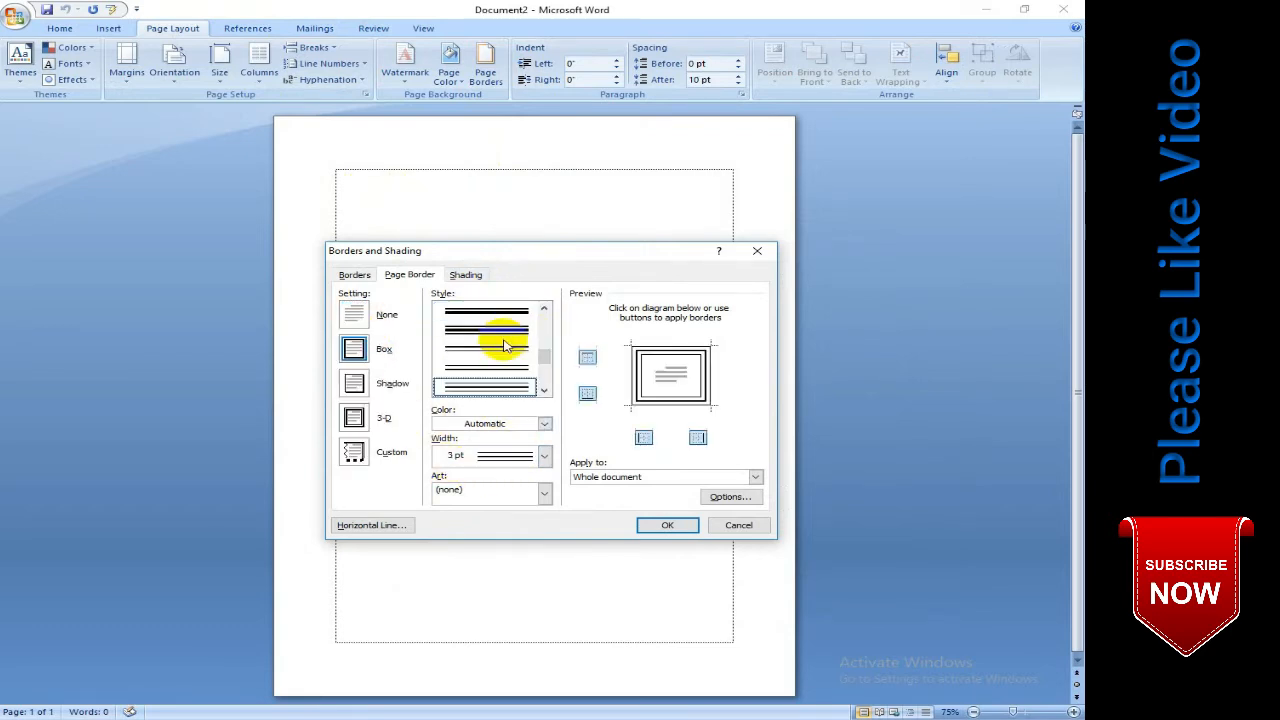
click(502, 330)
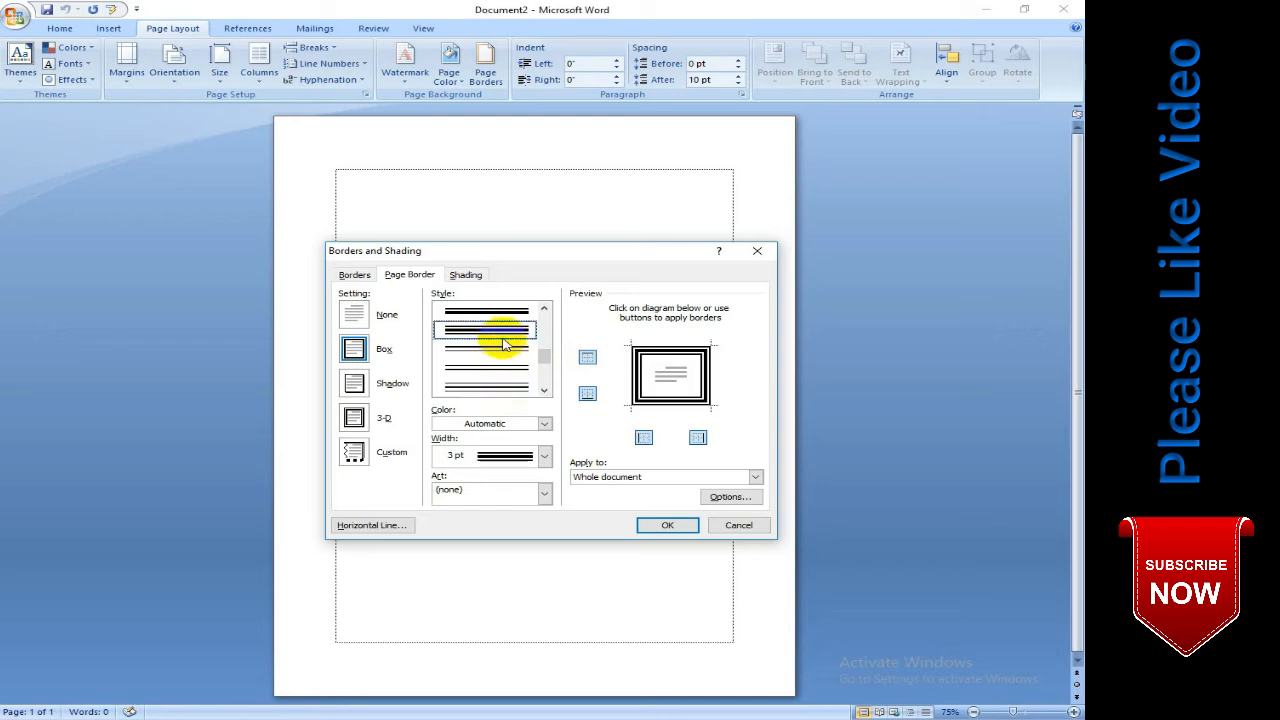
click(668, 527)
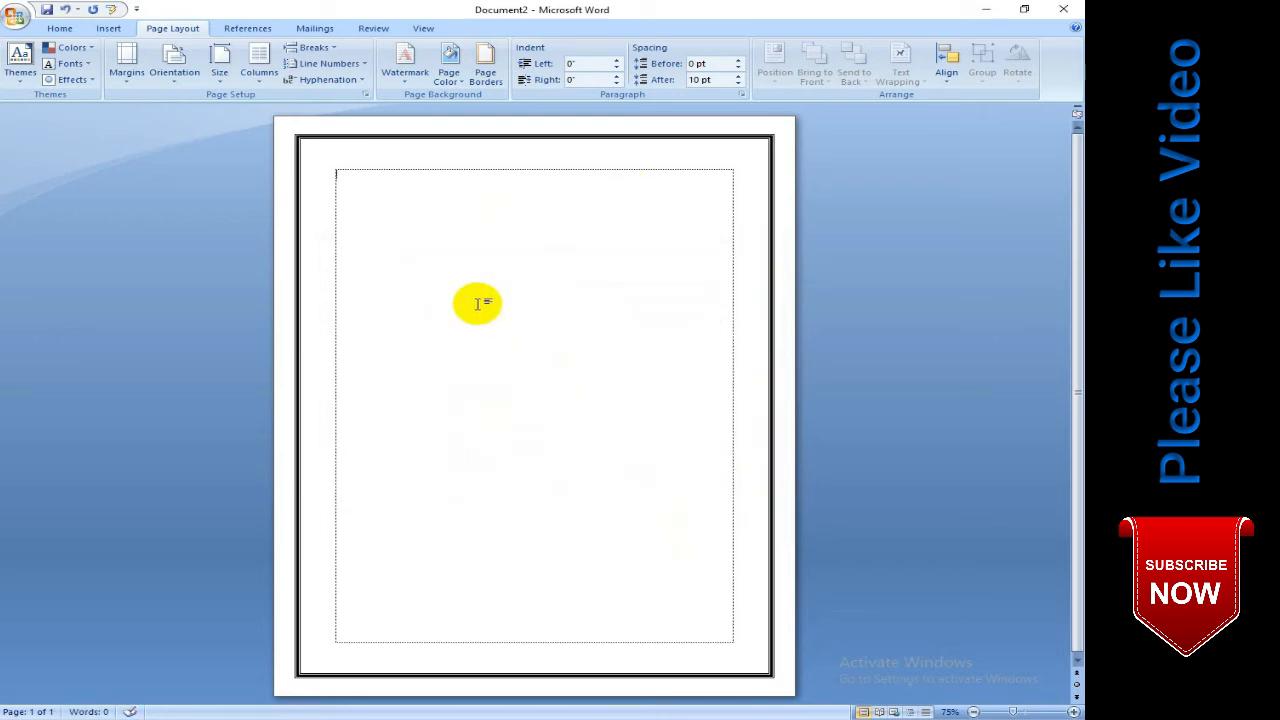
- Set the page border's color to dark olive green and its width to ¾ pt
click(487, 78)
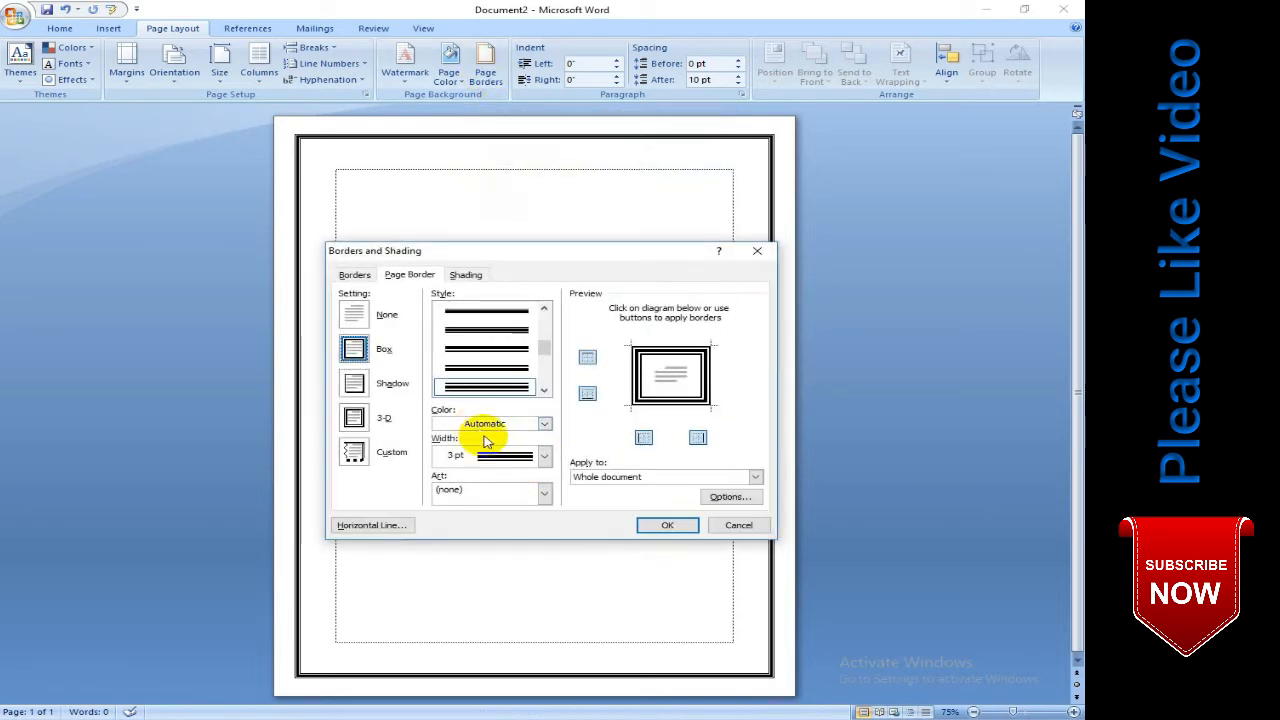
click(487, 425)
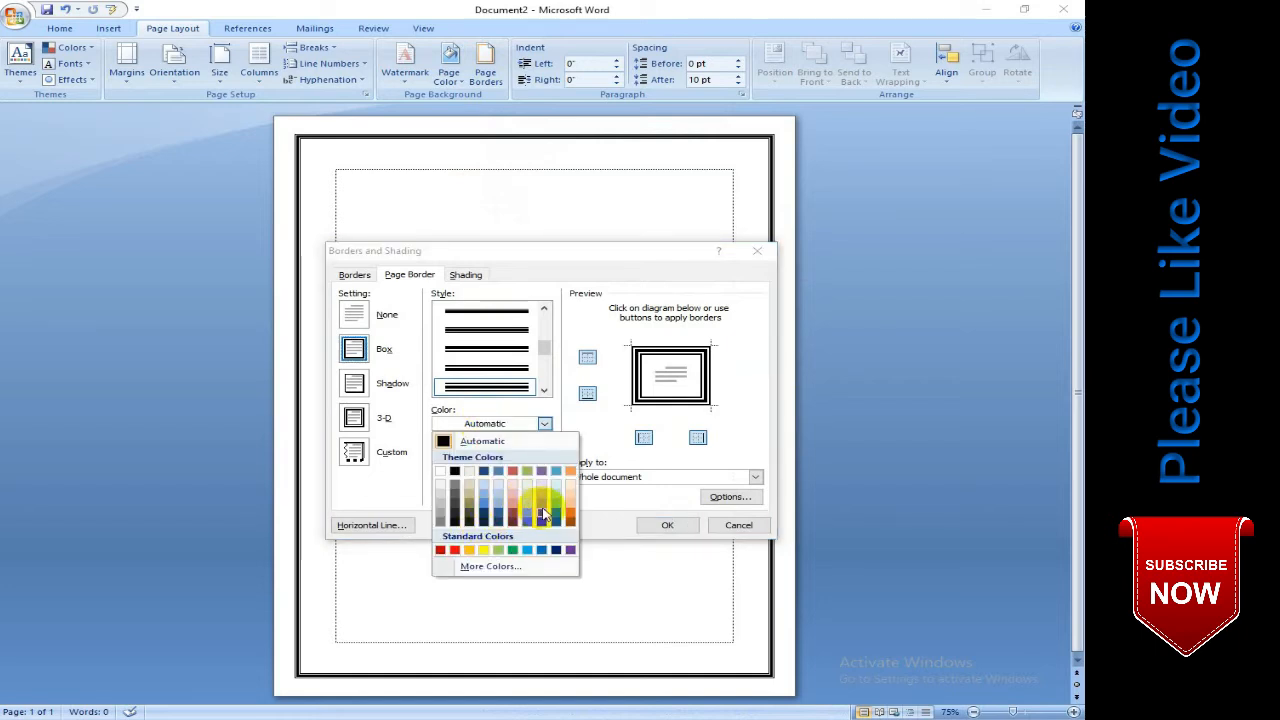
click(531, 515)
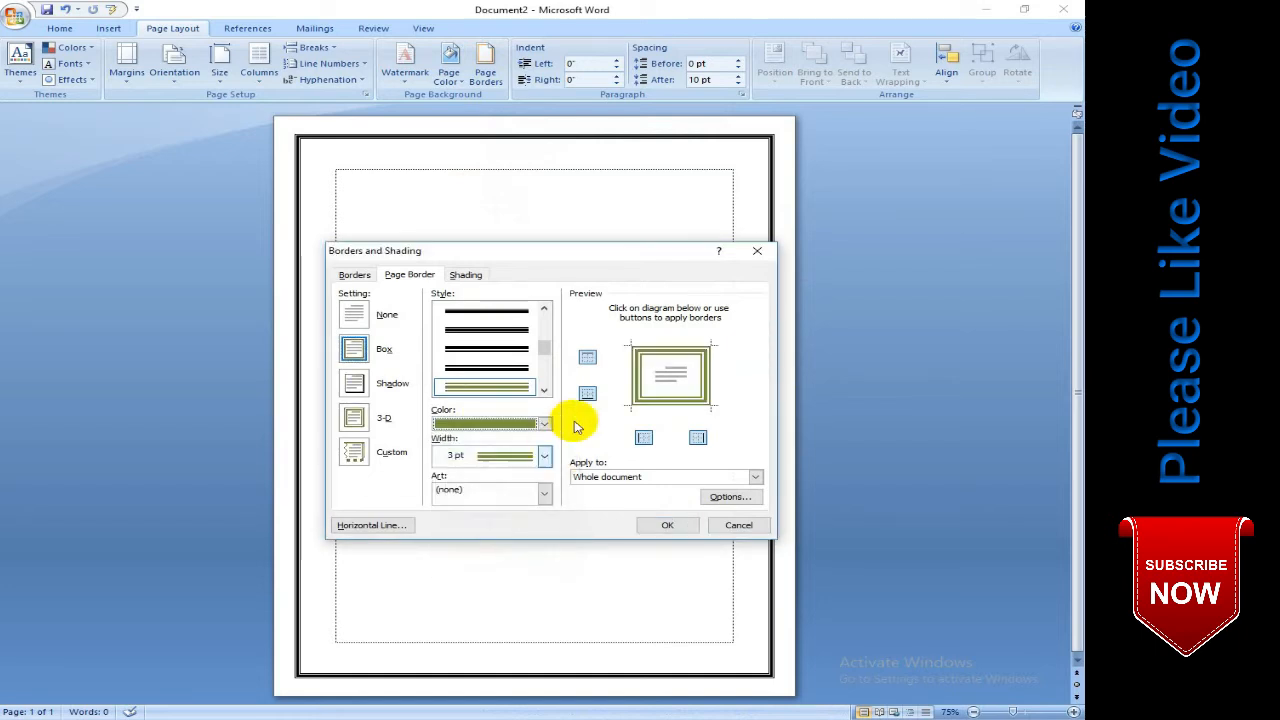
click(500, 455)
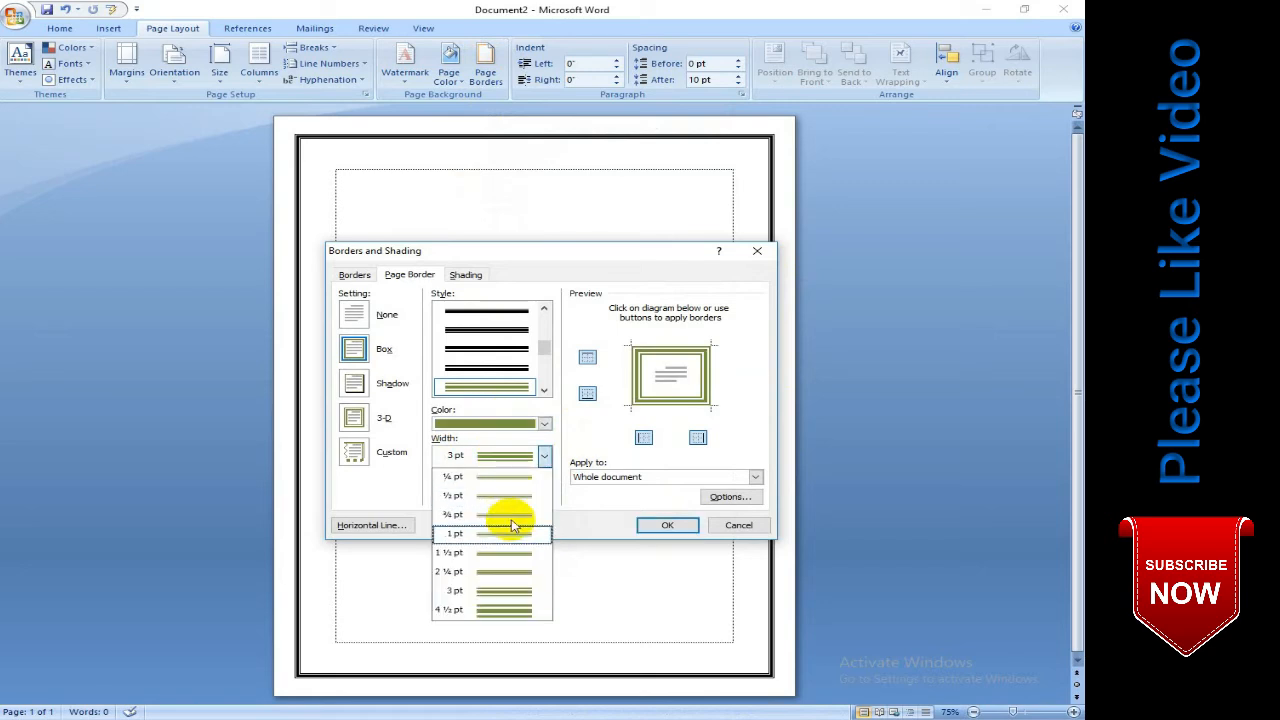
click(493, 518)
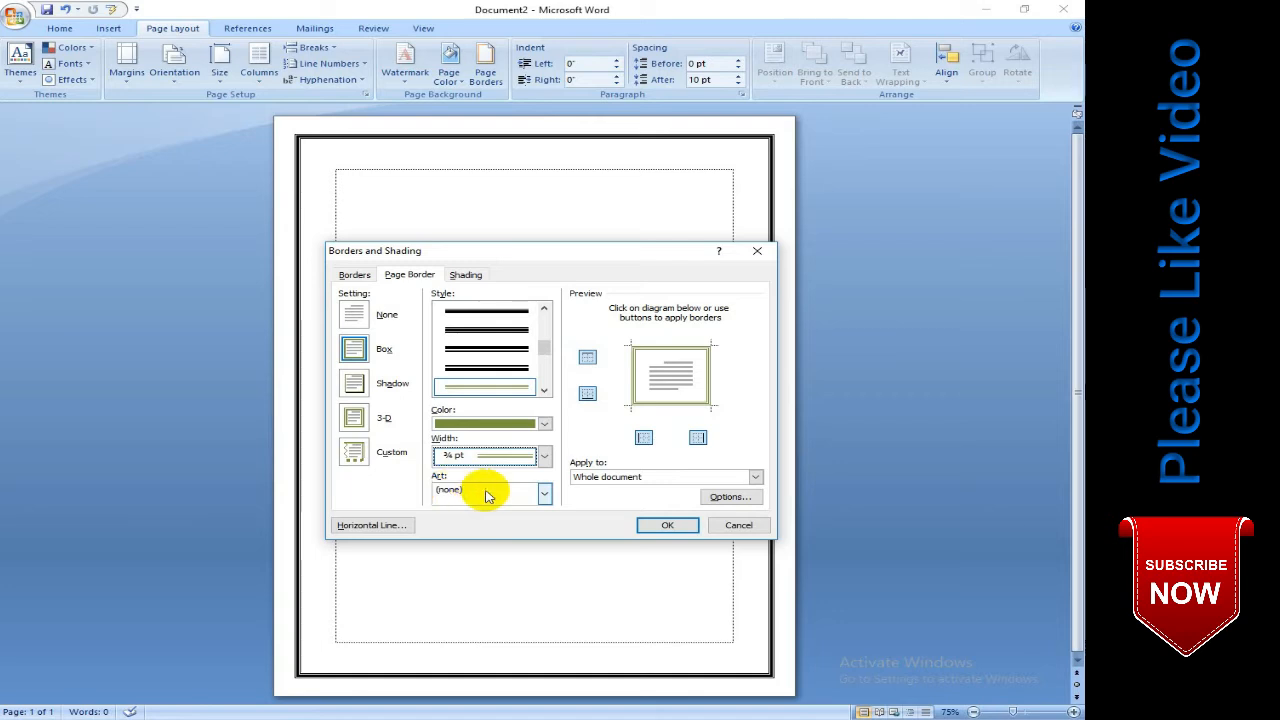
- Apply the red flower with green leaves art as the page border of the whole document
click(487, 495)
scroll(490, 550, down, 6)
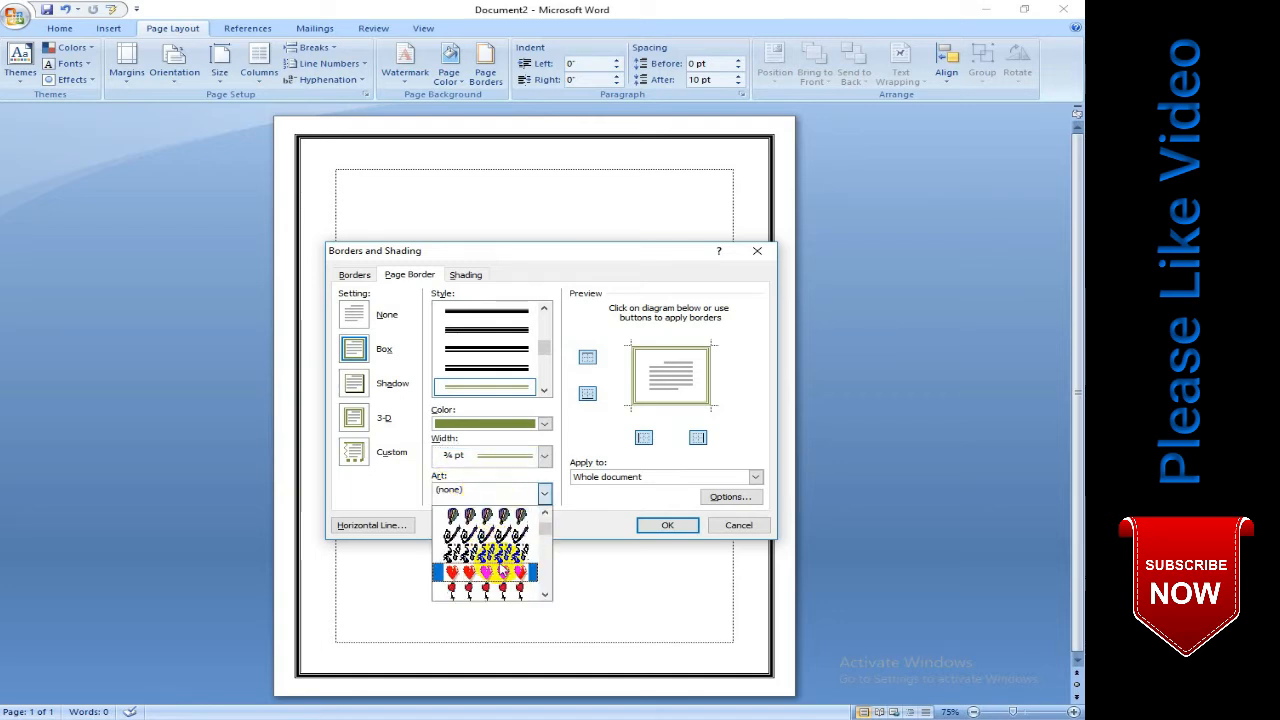
scroll(492, 555, down, 3)
scroll(487, 548, down, 4)
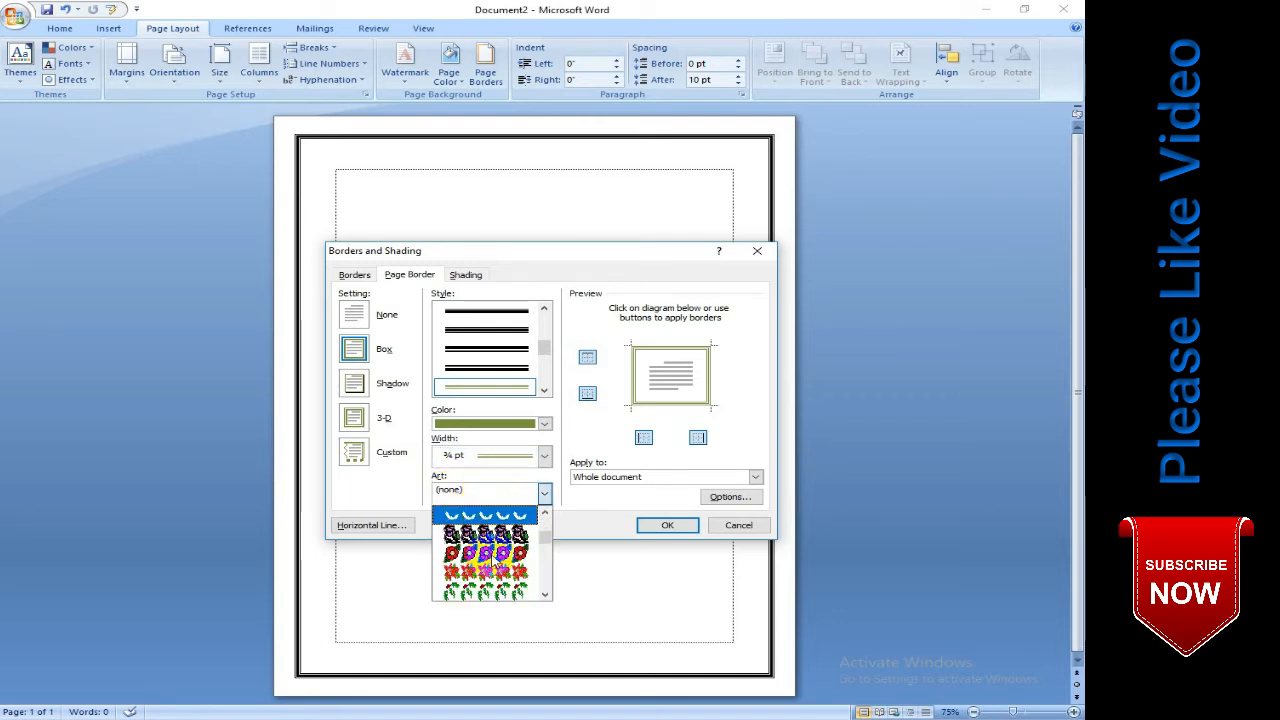
click(499, 577)
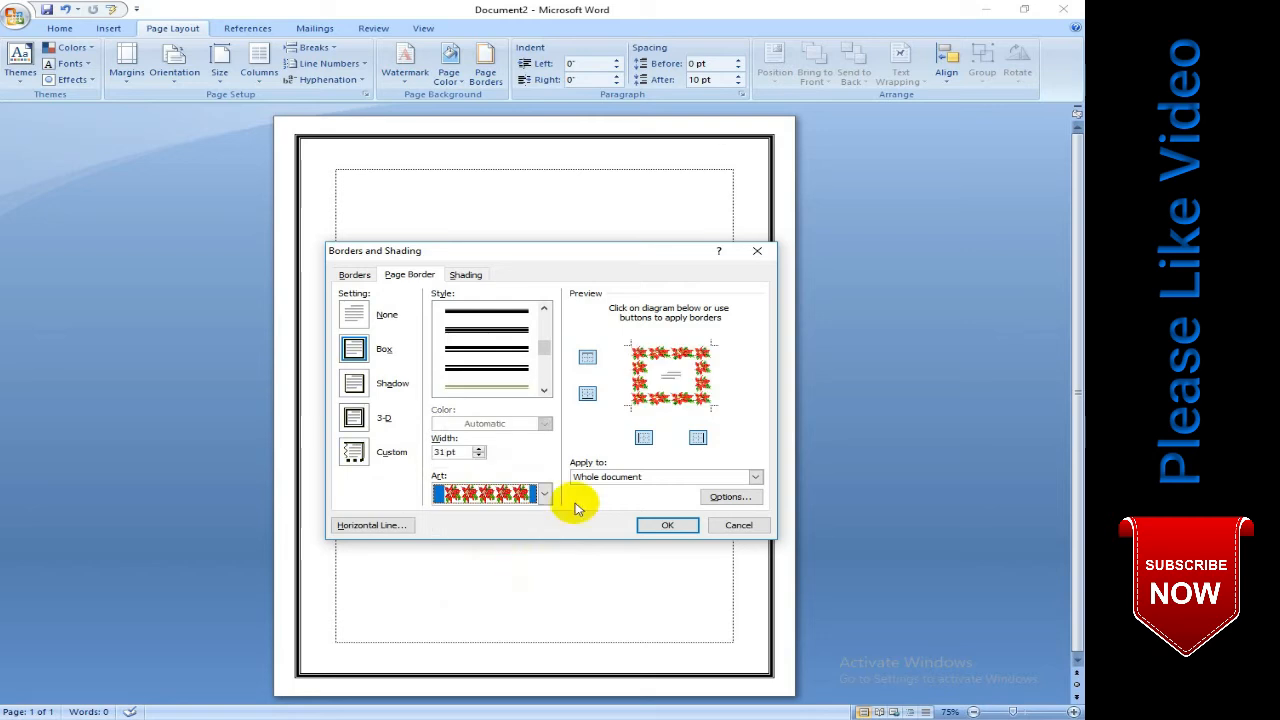
click(660, 524)
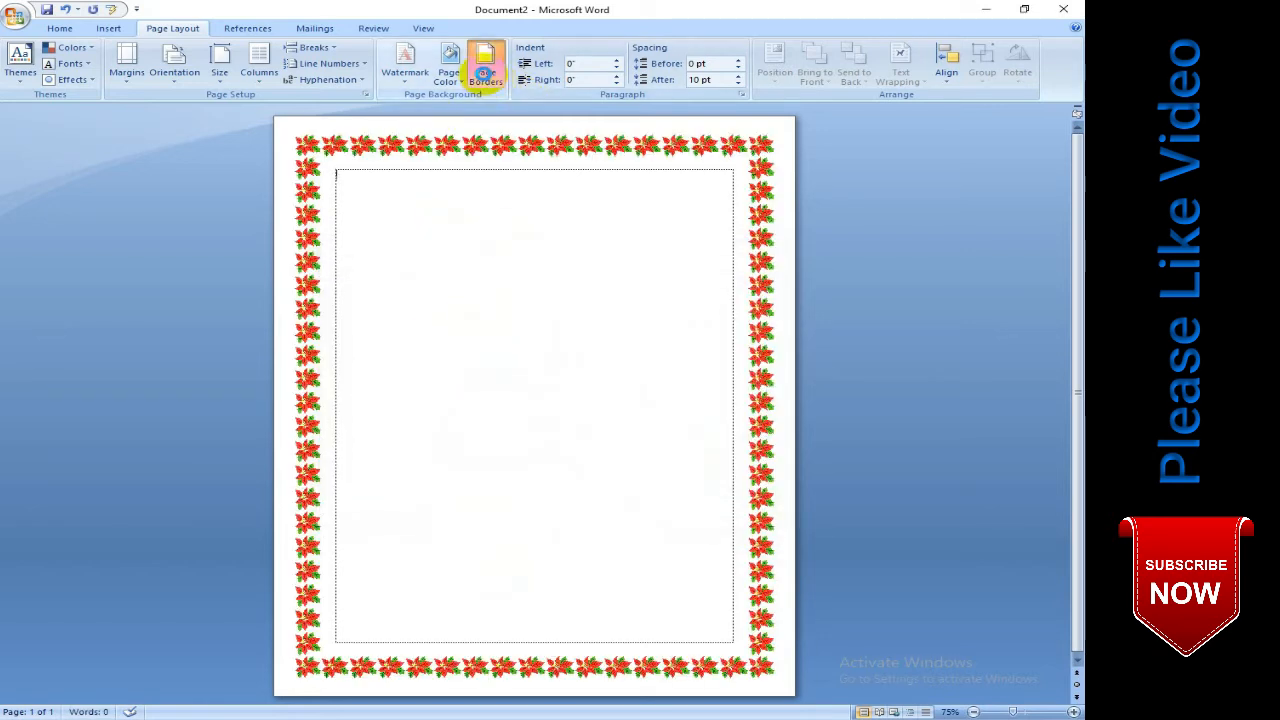
- Reduce the width of the flower art page border to 20 pt
click(484, 72)
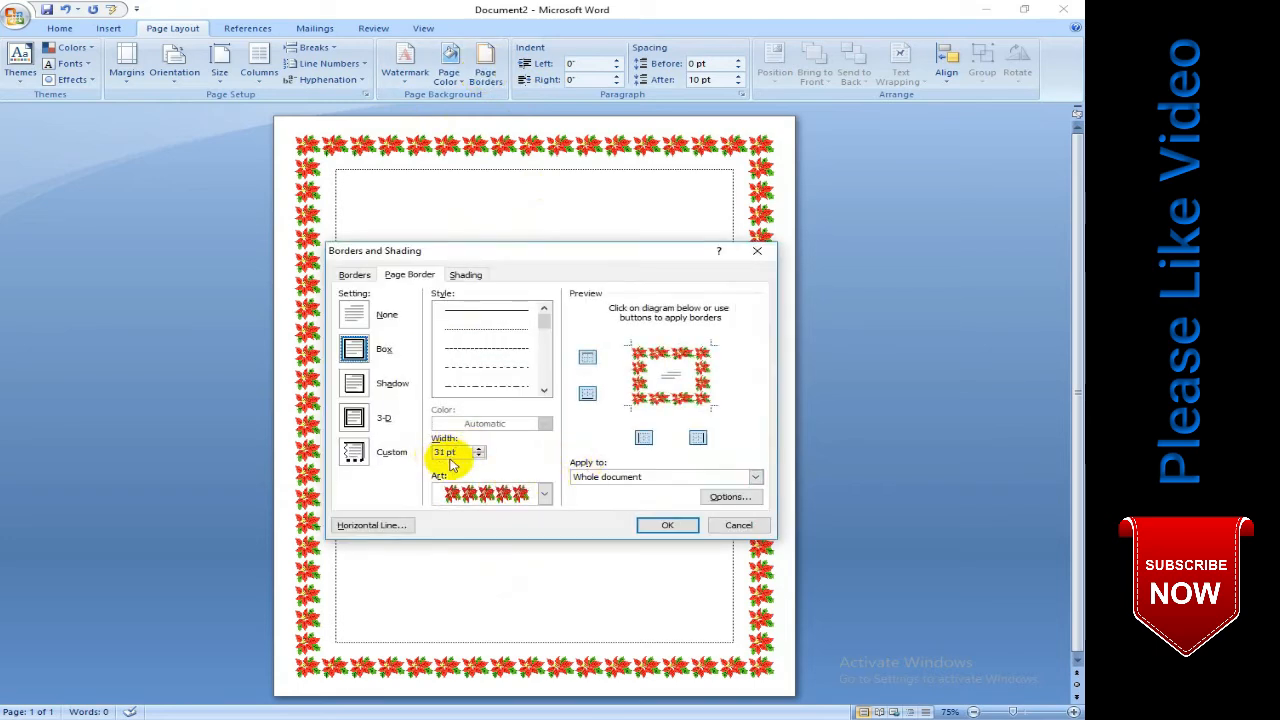
click(480, 456)
click(480, 456)
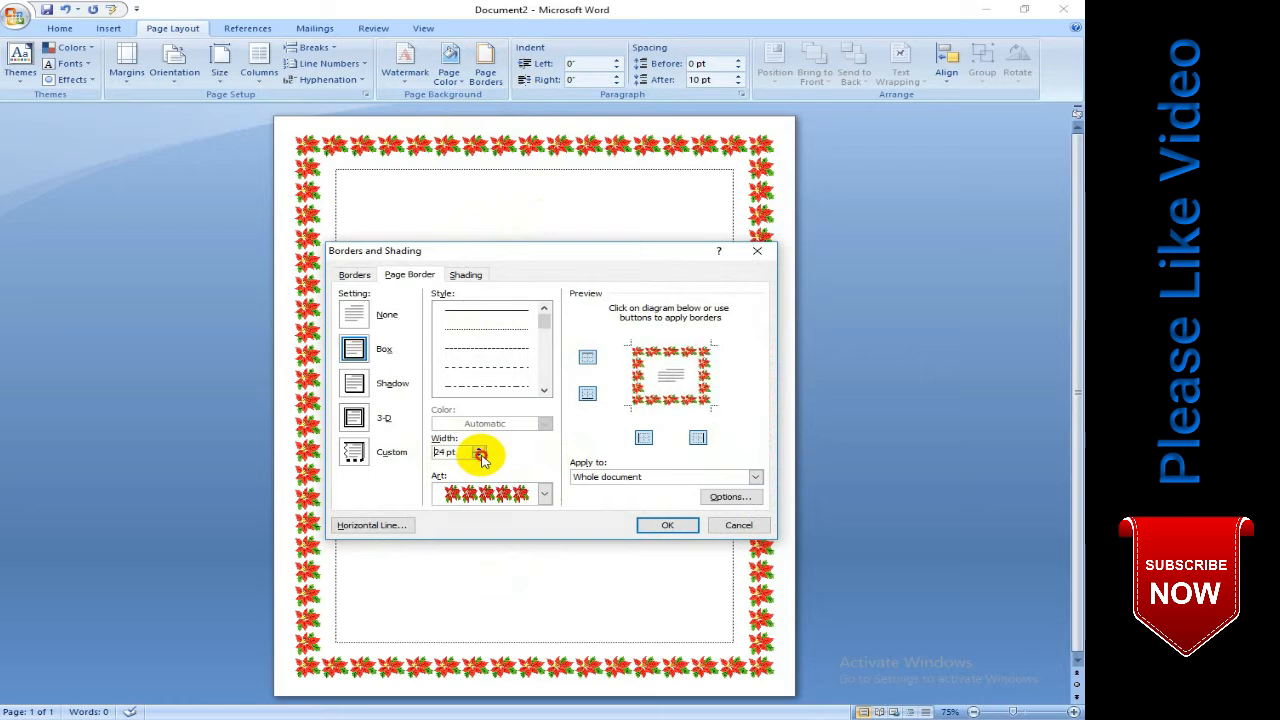
click(480, 456)
click(480, 456)
click(480, 456)
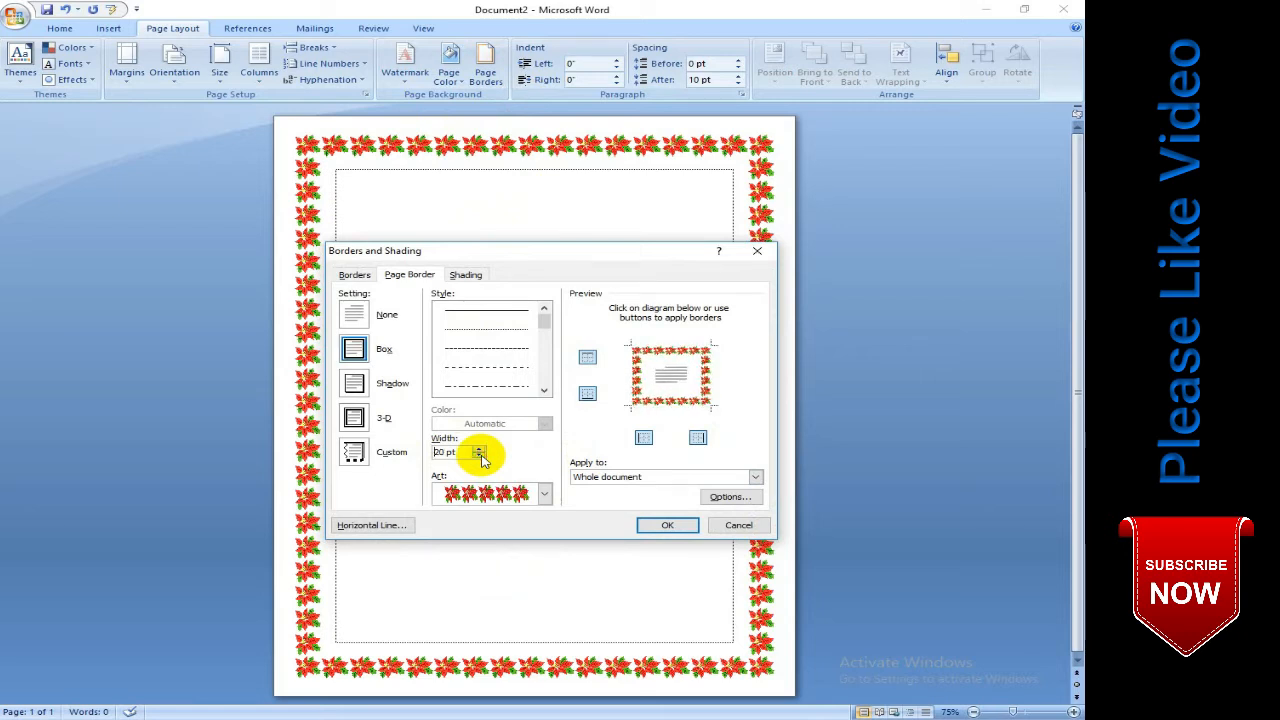
click(662, 525)
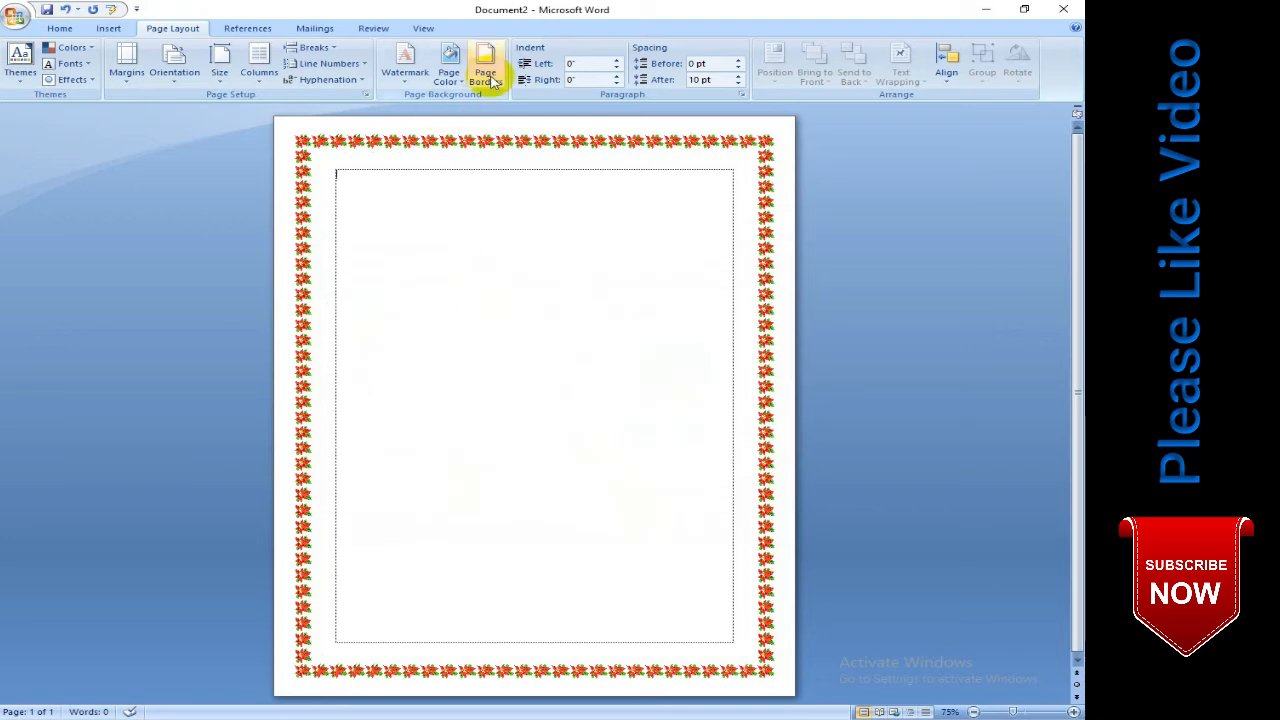
- Open the recent document T123, supplying its file password
click(16, 16)
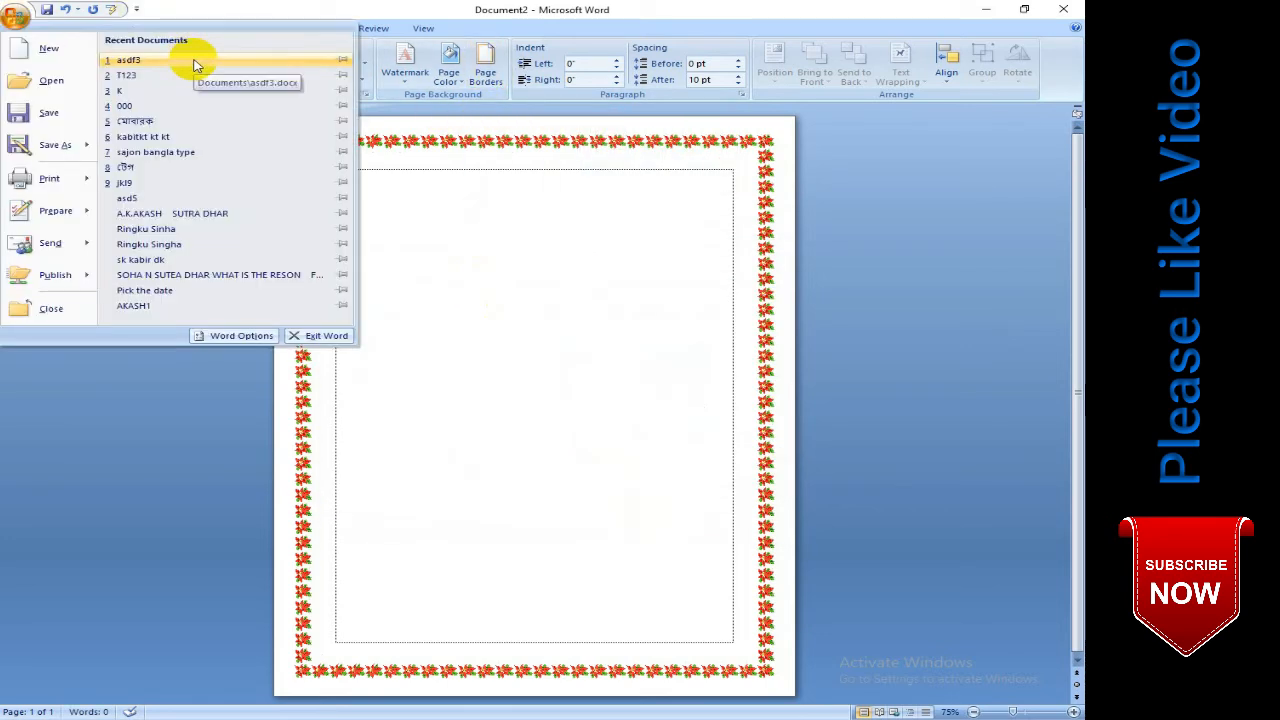
click(183, 76)
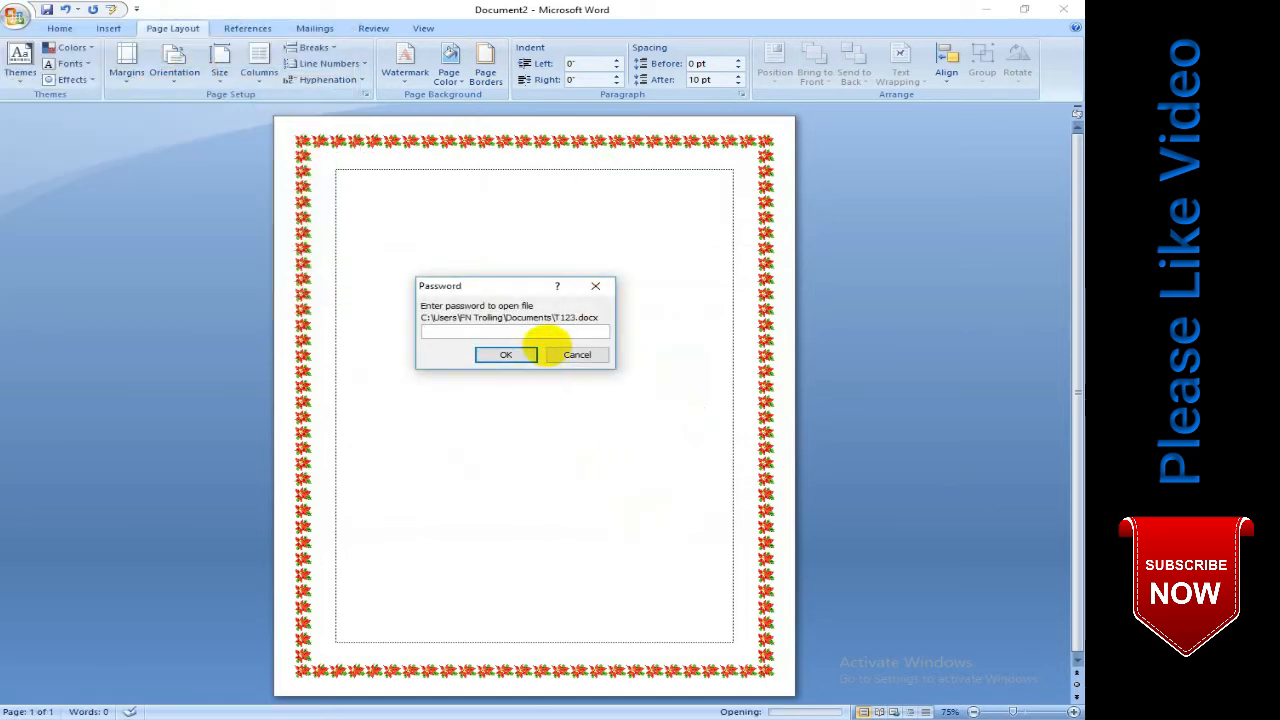
click(540, 353)
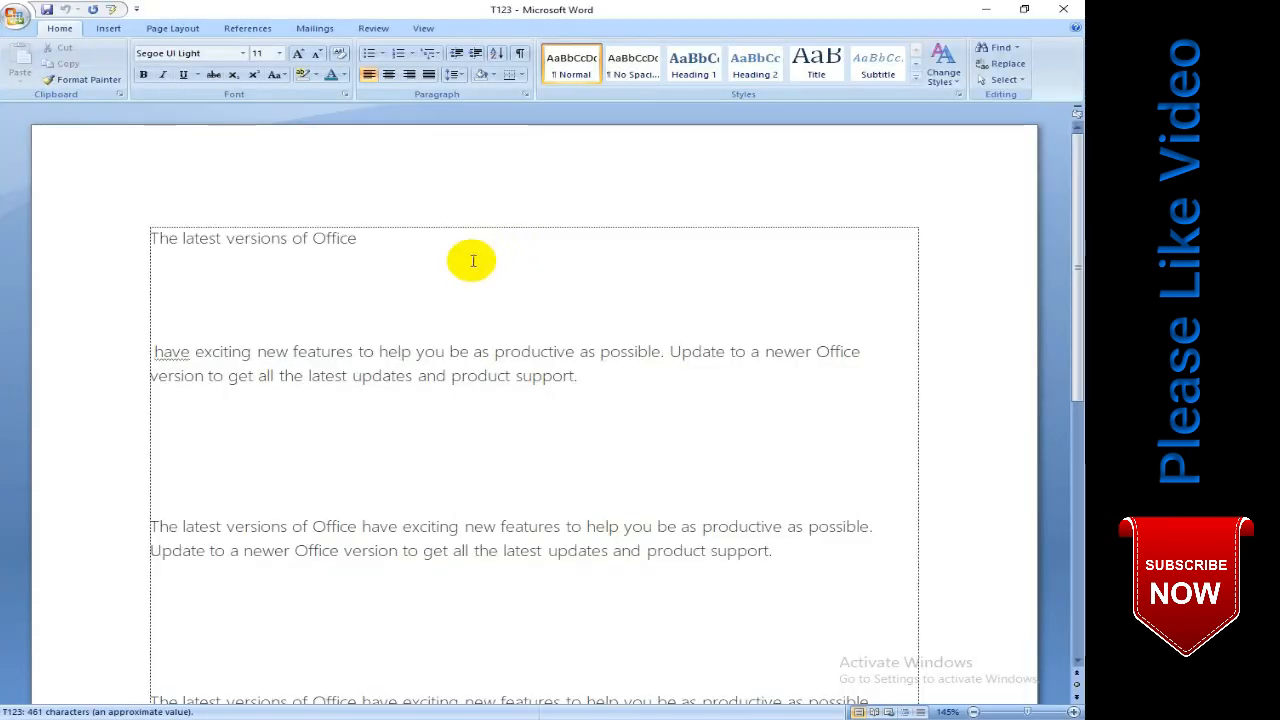
click(394, 260)
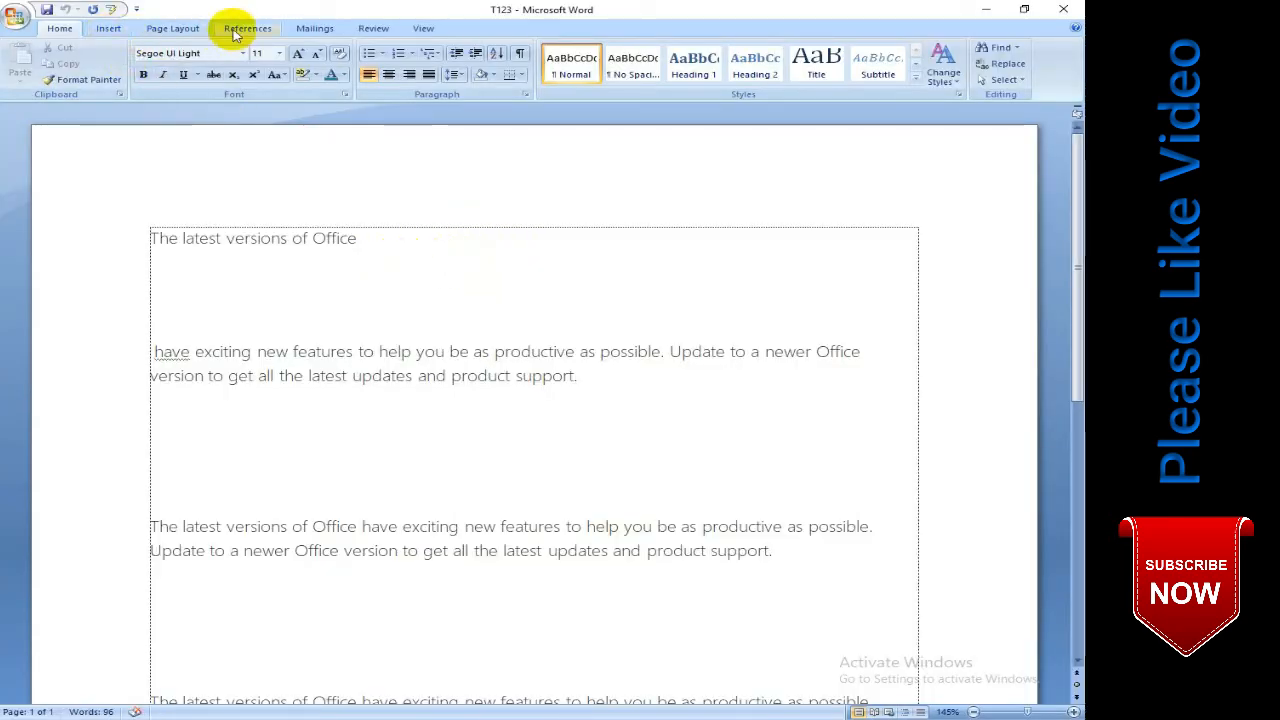
- Justify the last paragraph of the document
click(175, 28)
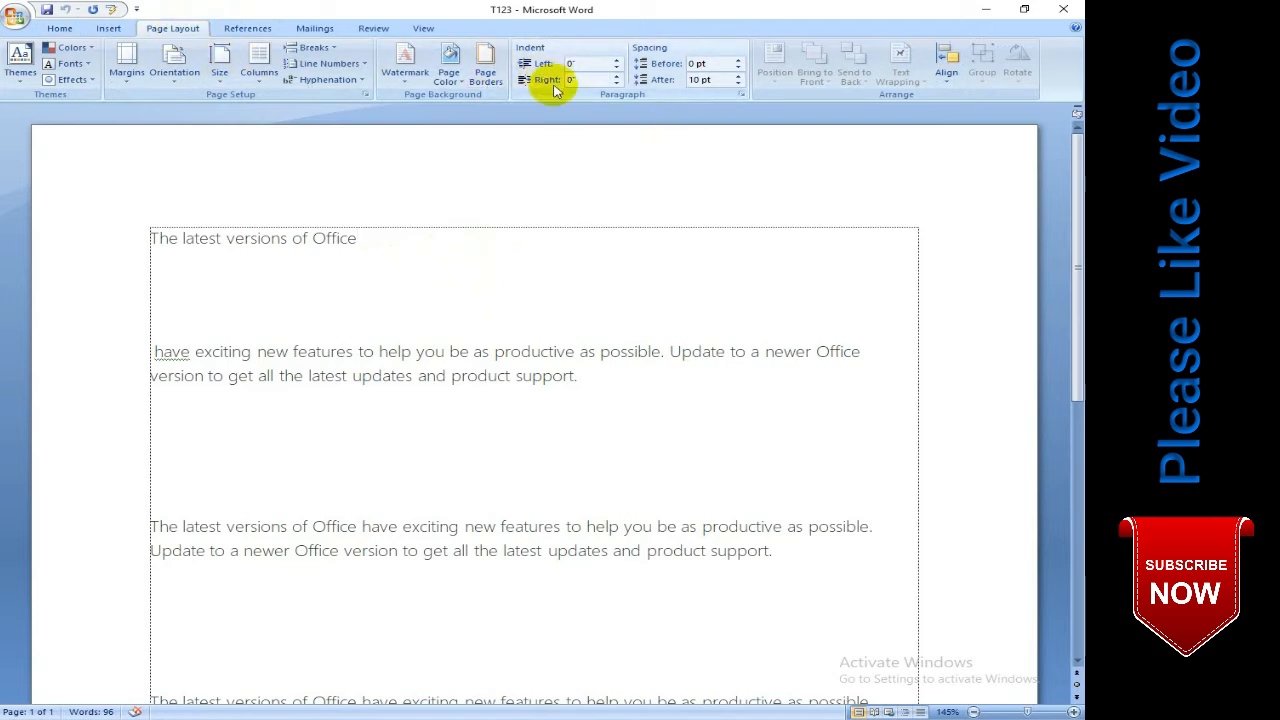
scroll(699, 420, down, 3)
scroll(699, 420, down, 5)
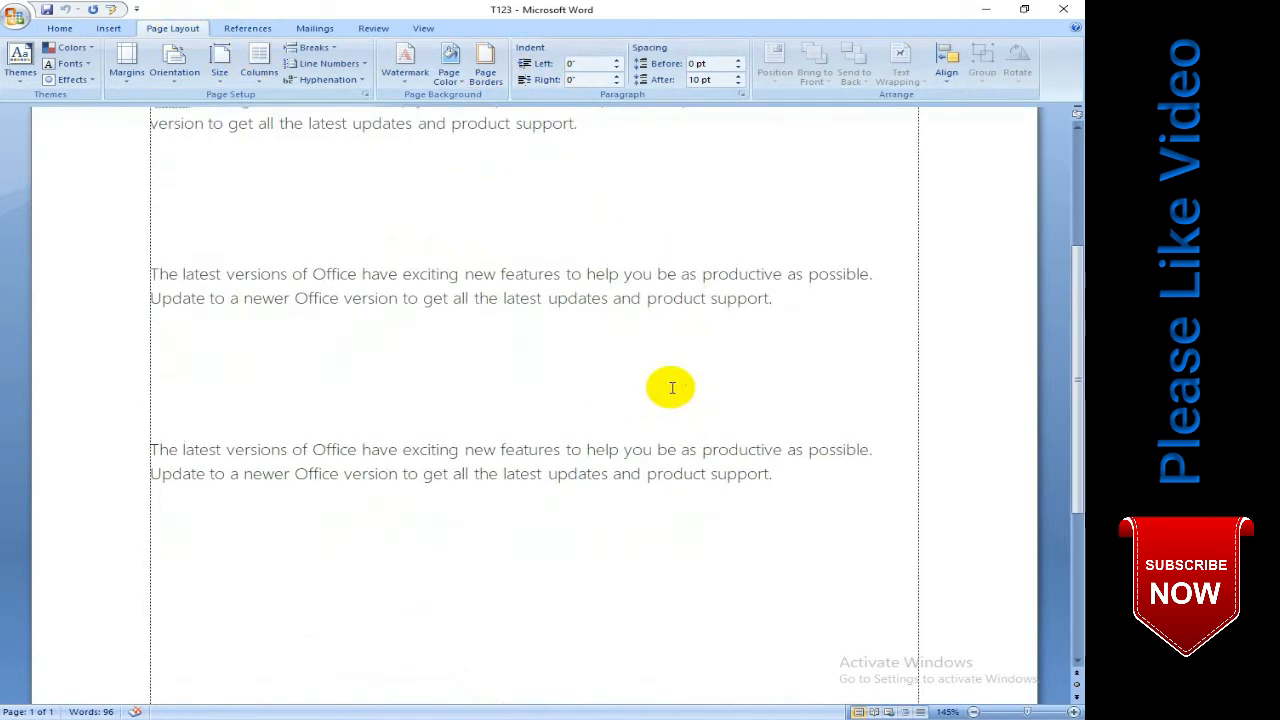
drag(776, 222, 123, 203)
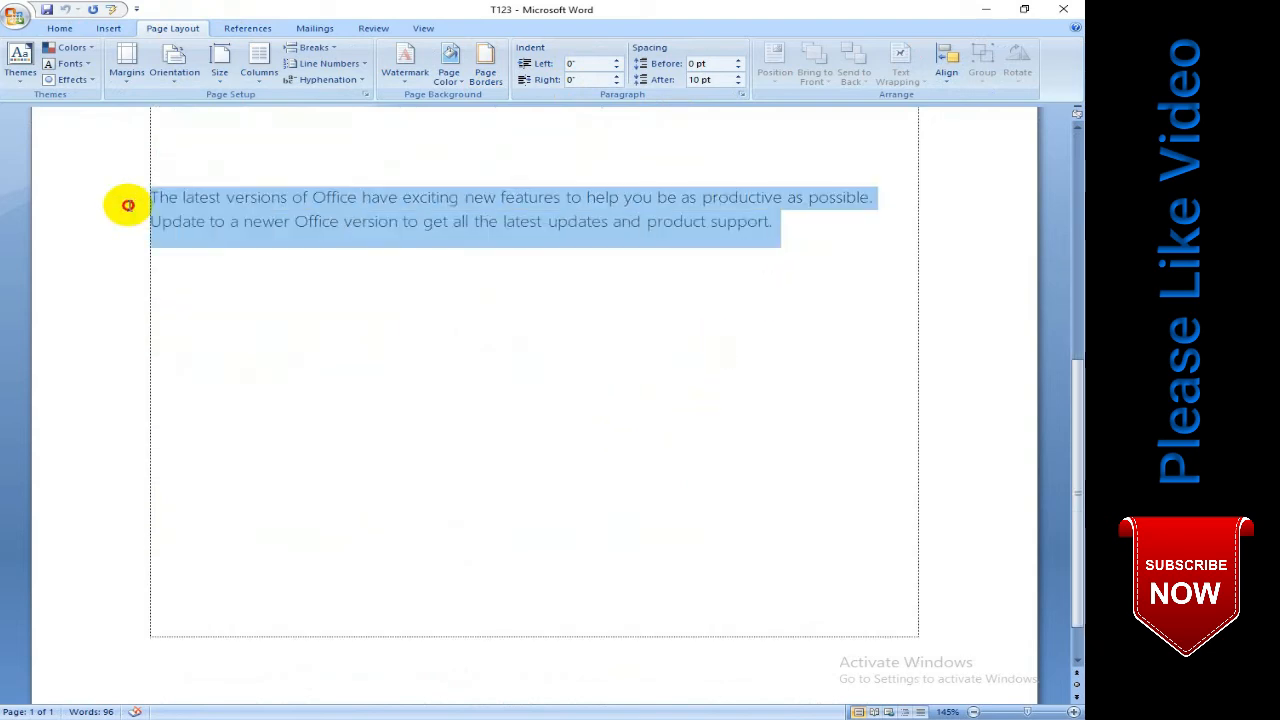
click(62, 28)
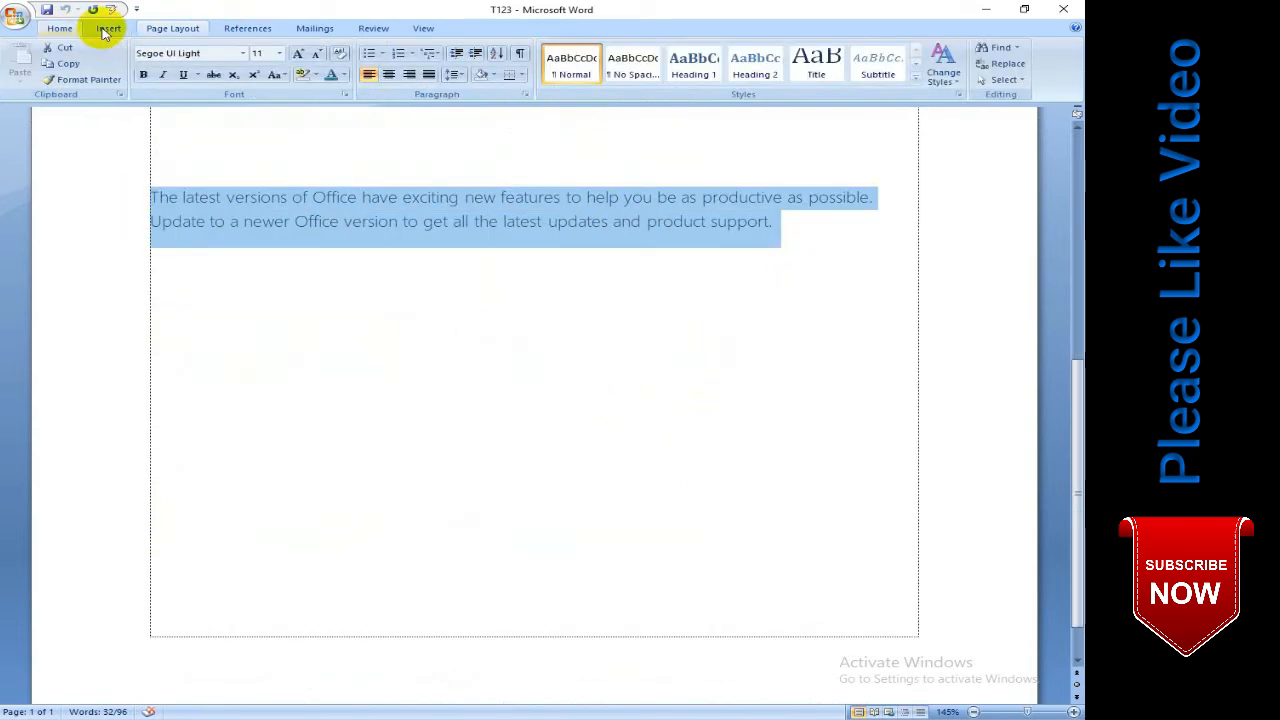
click(452, 75)
key(Escape)
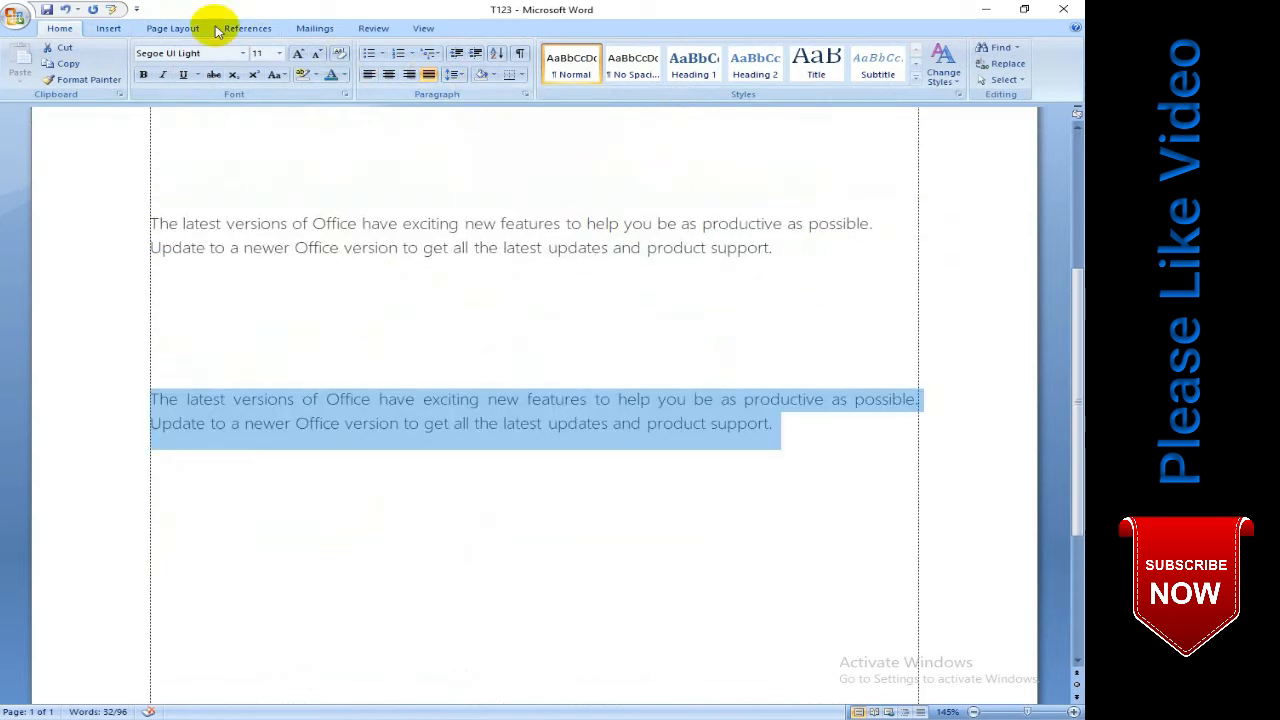
- Set the left indent of the selected last paragraph to 1"
click(178, 27)
click(617, 60)
click(617, 60)
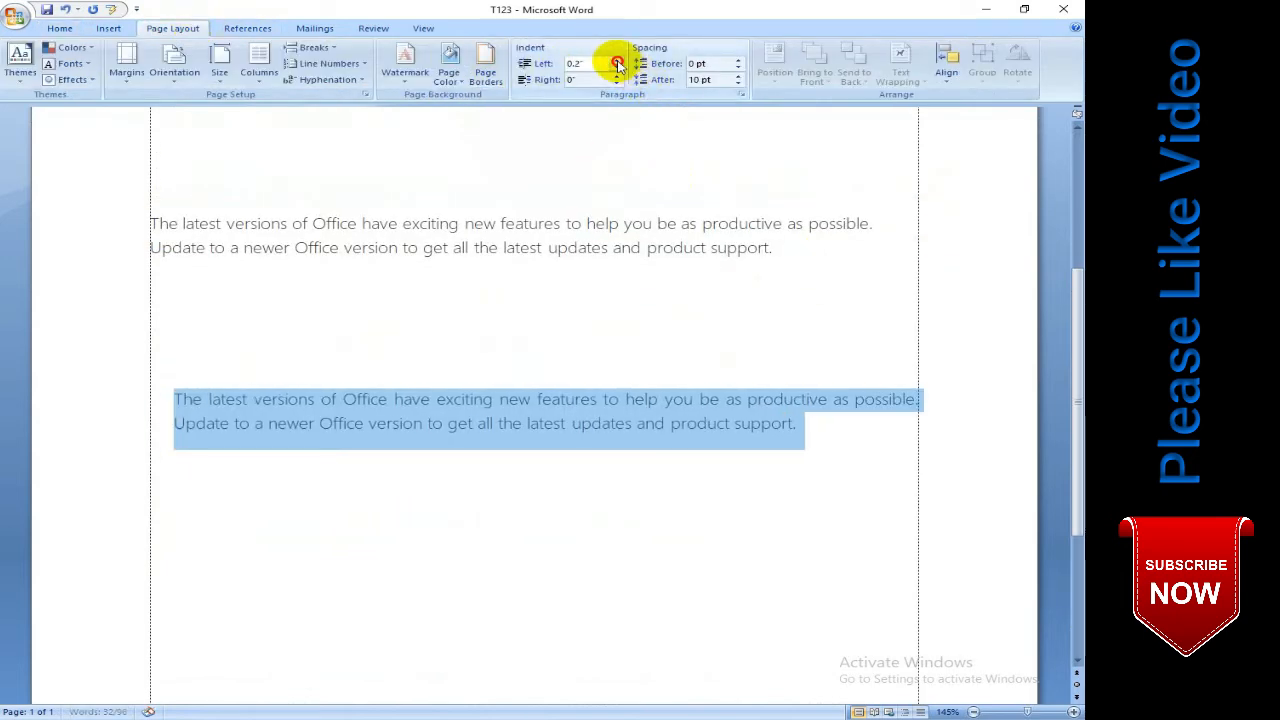
click(617, 60)
click(617, 60)
click(617, 60)
click(617, 60)
click(617, 60)
click(617, 61)
click(617, 61)
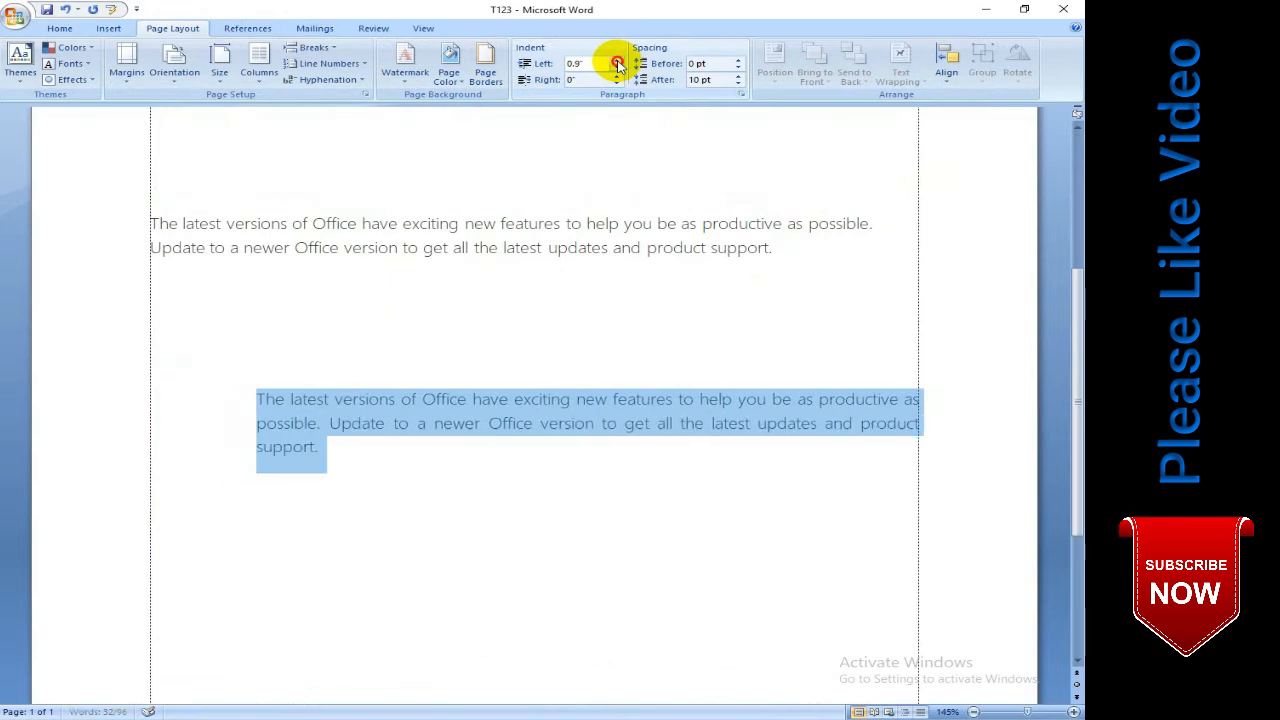
click(617, 61)
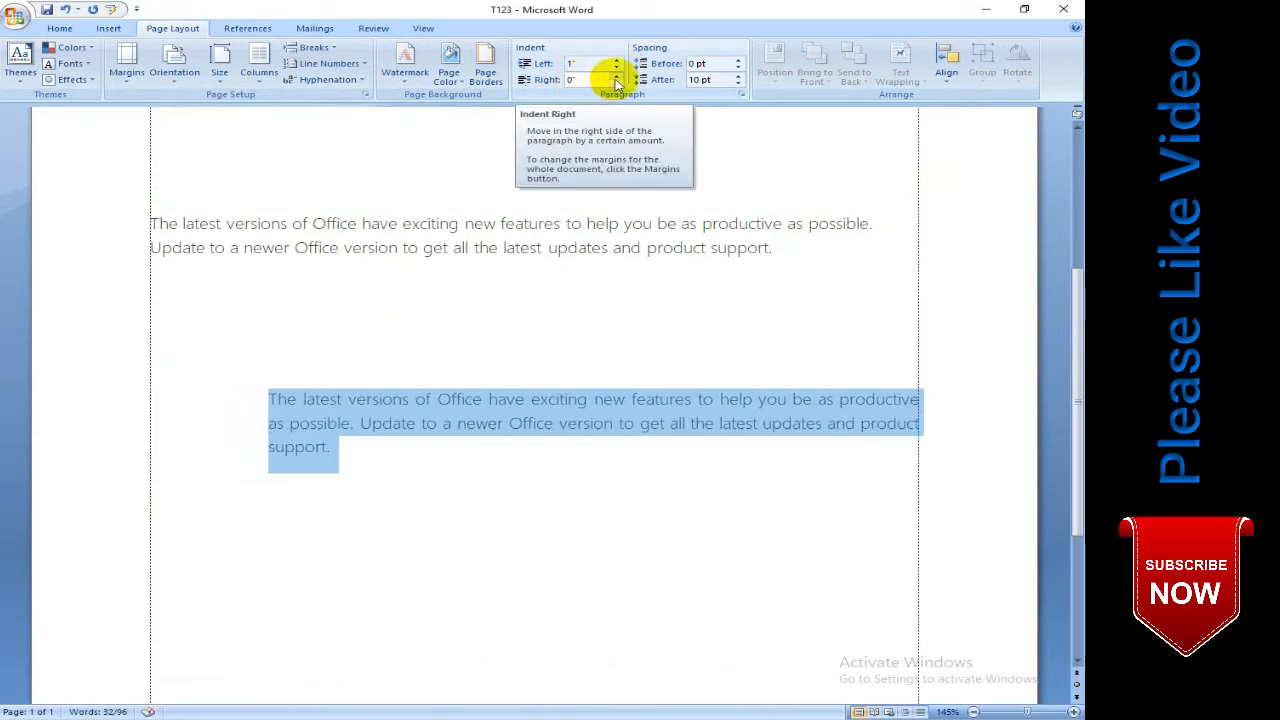
- Set the right indent of the selected last paragraph to 0.5"
click(617, 77)
click(617, 77)
click(617, 77)
click(617, 77)
click(617, 77)
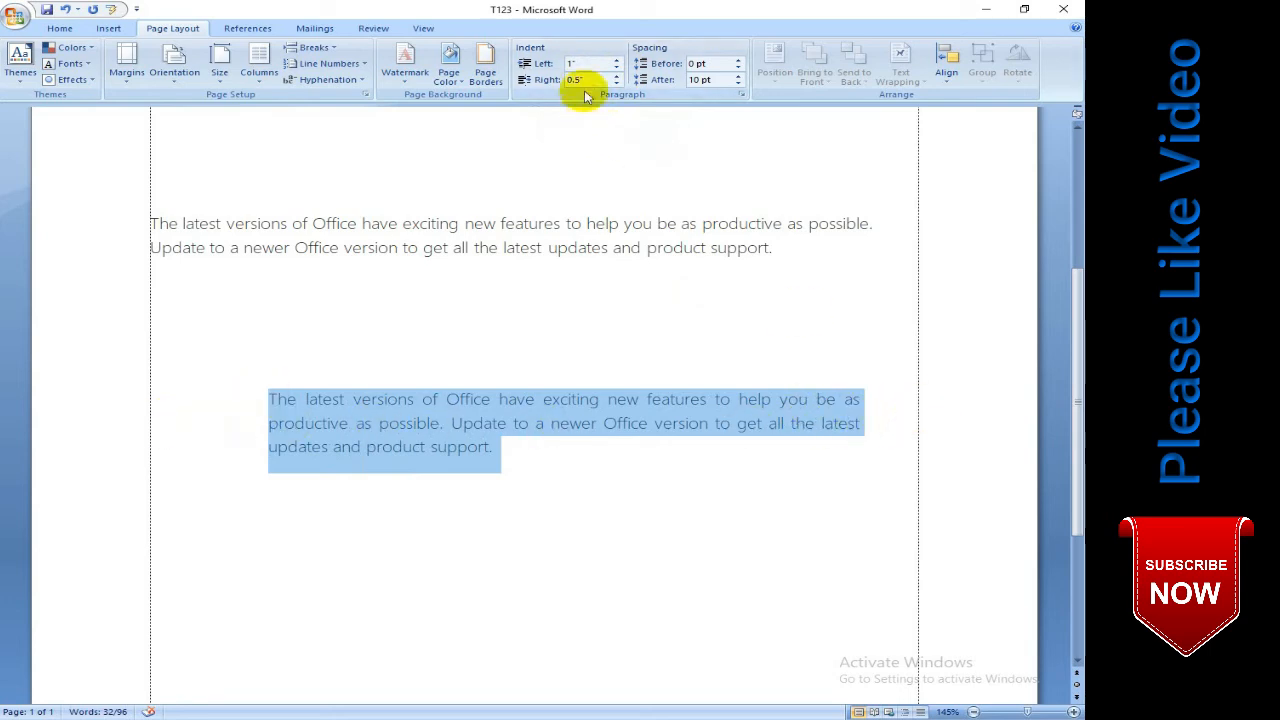
- Add the text "kjkljkljkl" as a new paragraph below the indented one
click(553, 443)
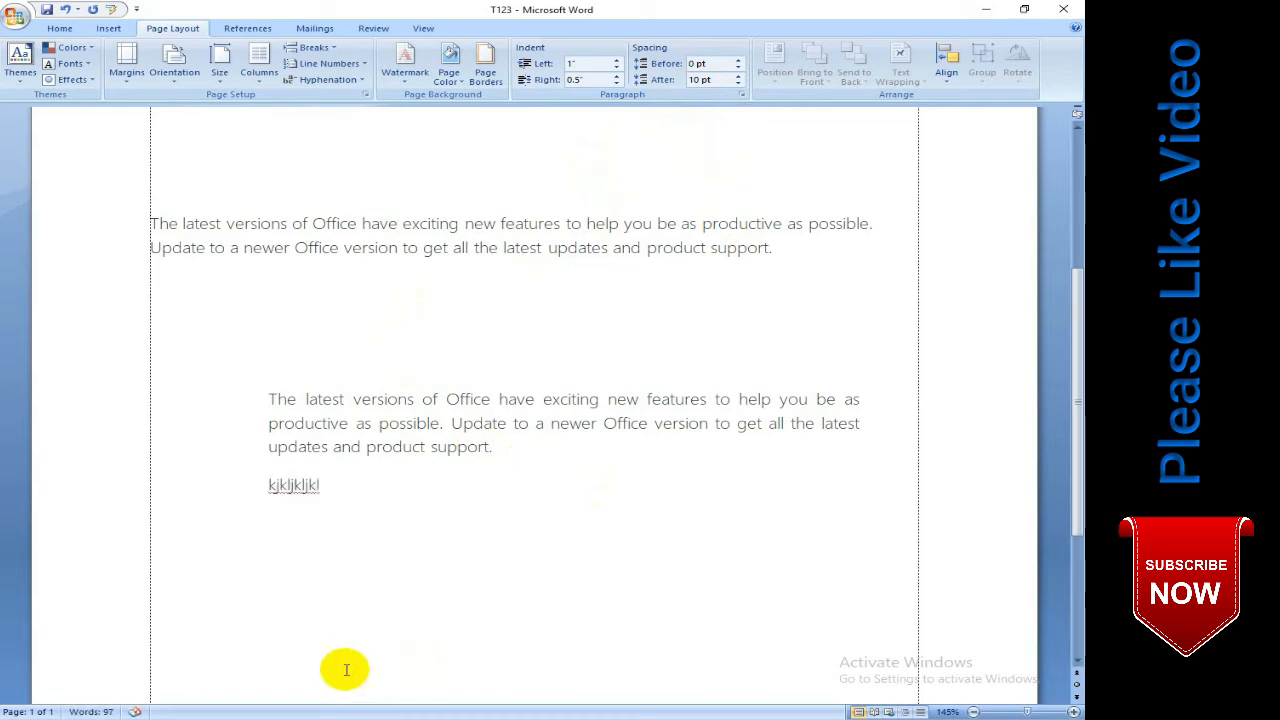
drag(424, 447, 319, 489)
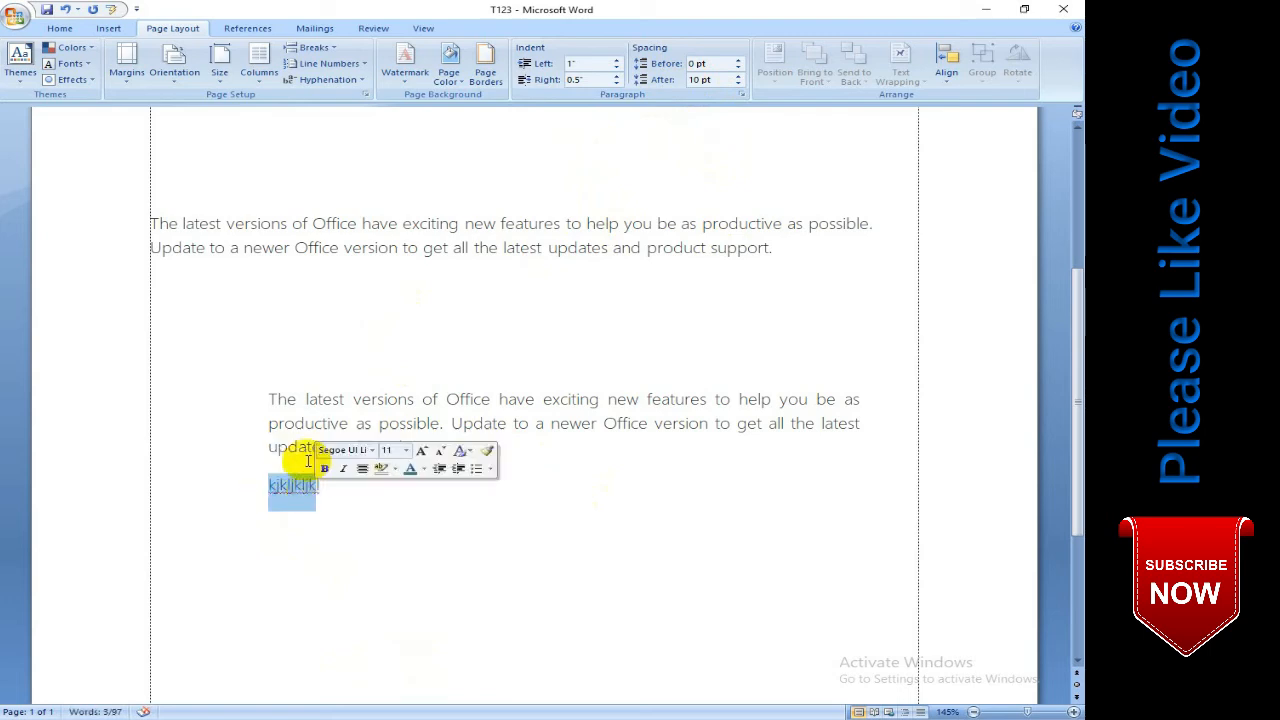
click(318, 507)
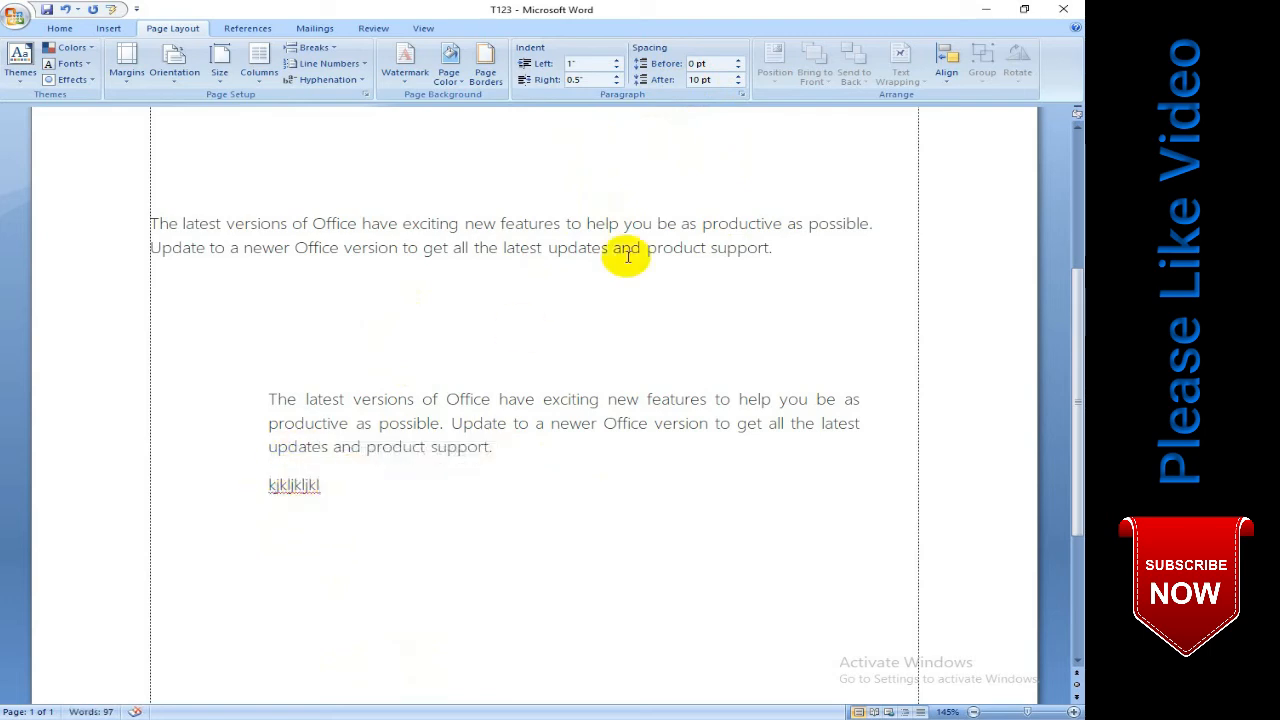
click(700, 80)
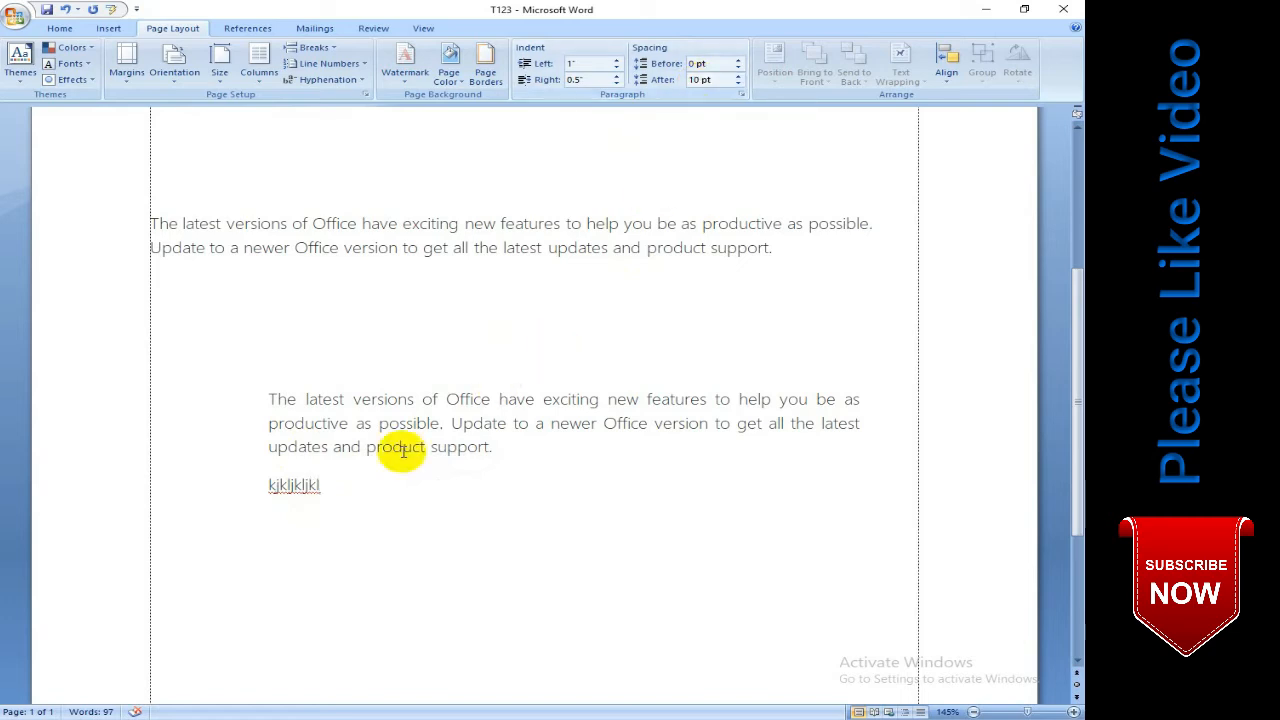
- Set the spacing after the indented paragraph and the "kjkljkljkl" line to 0 pt
drag(331, 491, 246, 411)
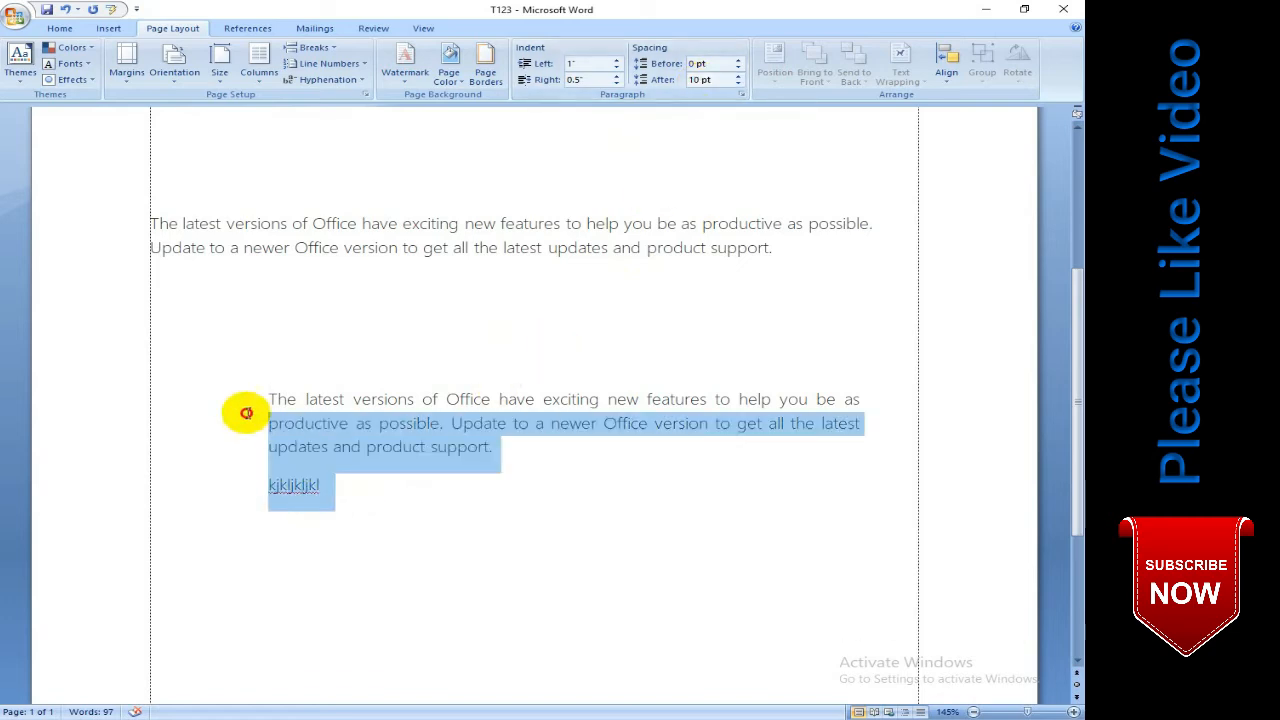
click(738, 84)
click(738, 84)
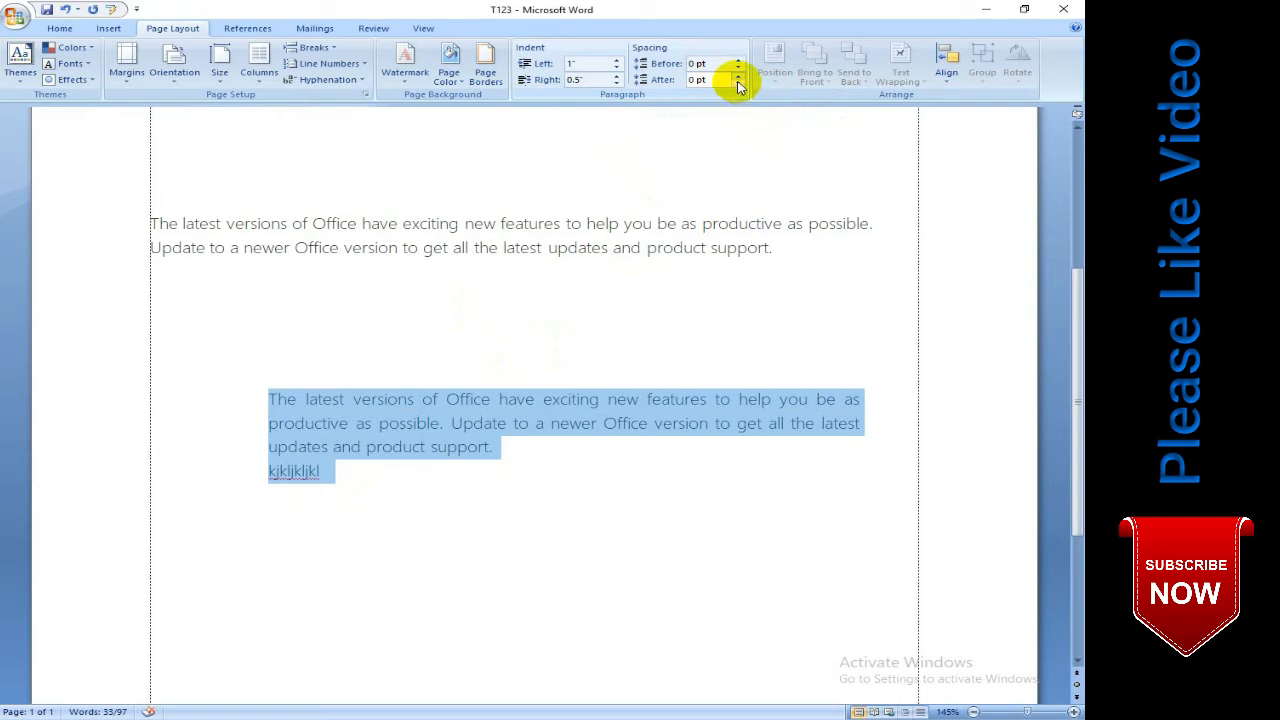
- Try an After spacing of 18 pt on the two selected paragraphs, and reset it to 0 pt
click(739, 76)
click(739, 76)
click(739, 76)
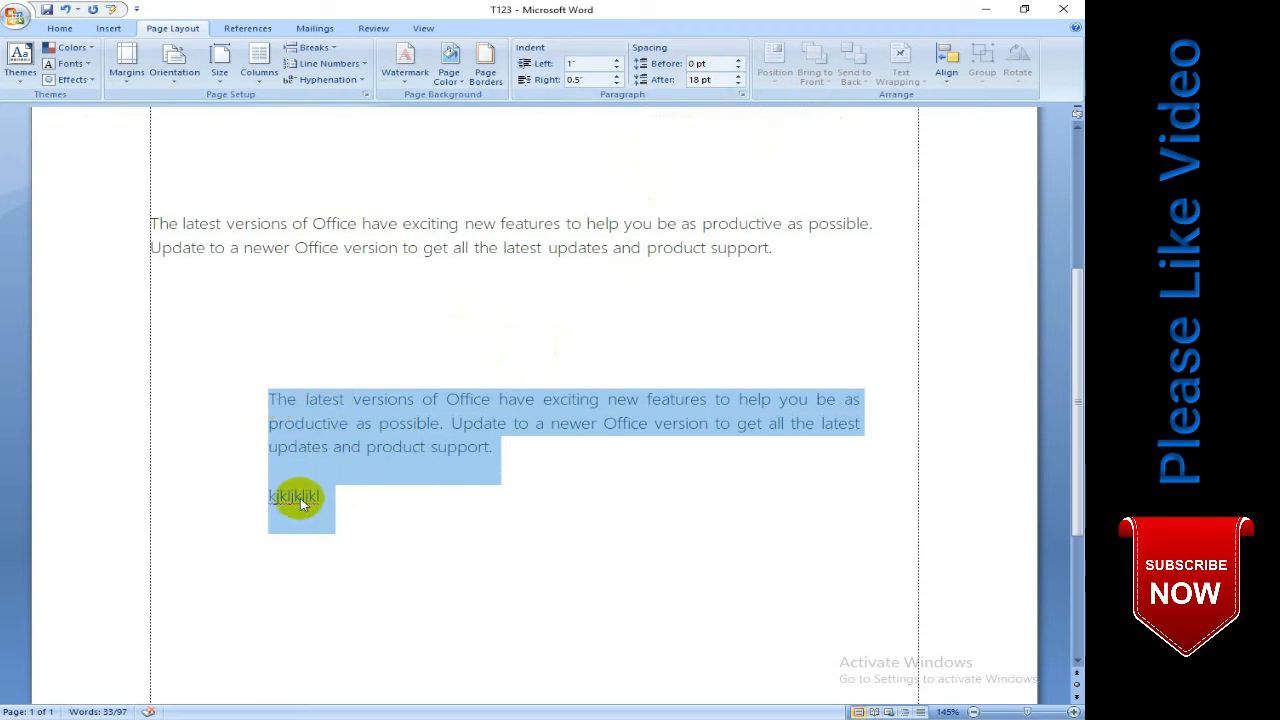
click(737, 84)
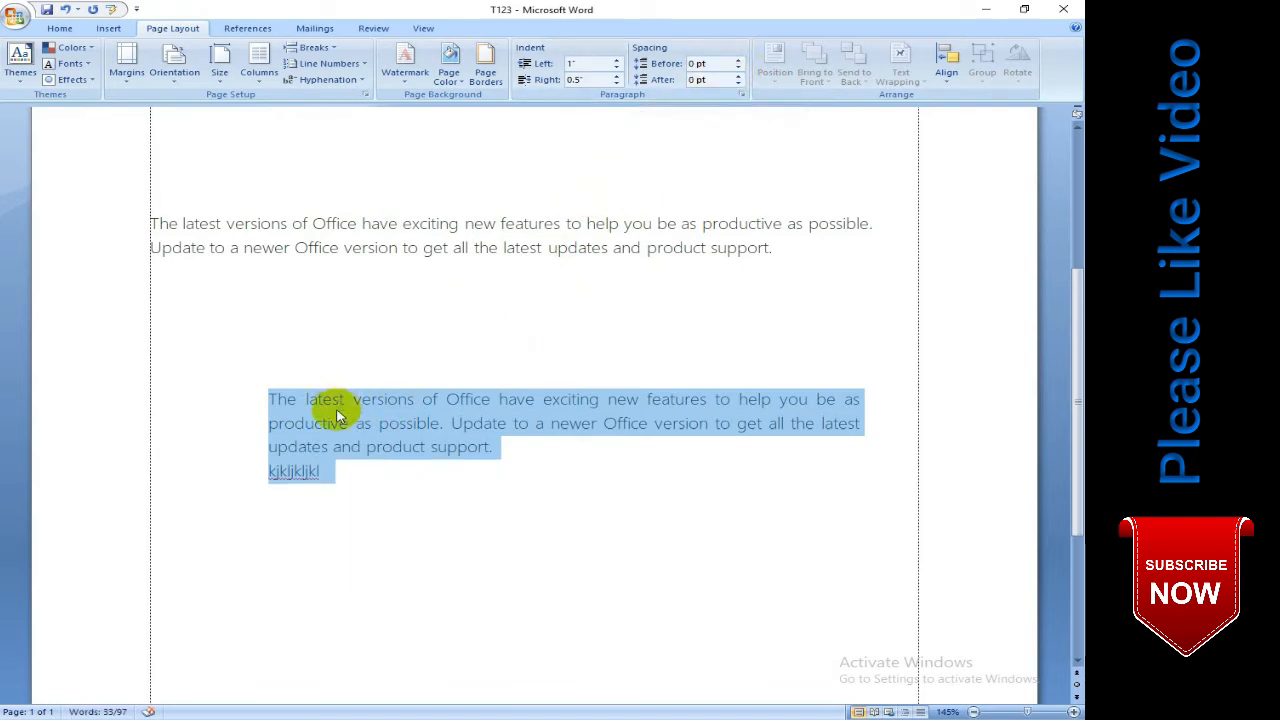
- Try a Before spacing of 30 pt on the two selected paragraphs, and reset it to 0 pt
click(739, 60)
click(739, 60)
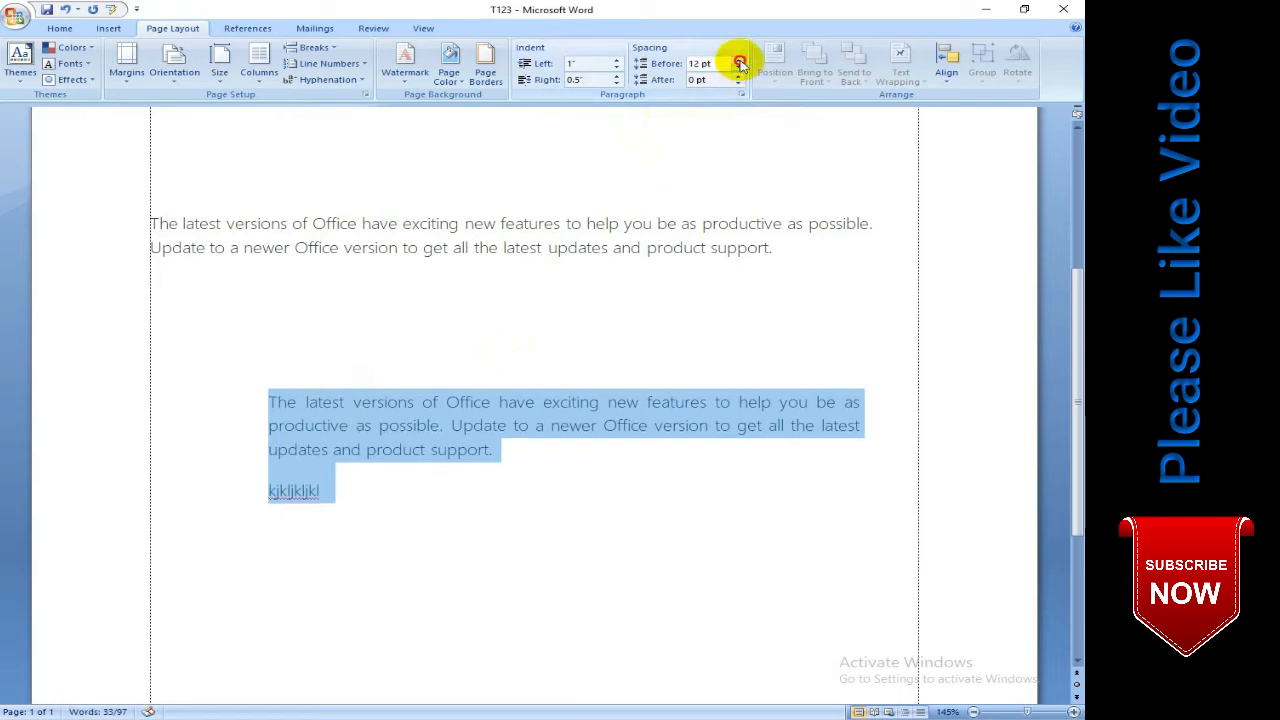
click(739, 60)
click(739, 60)
click(739, 60)
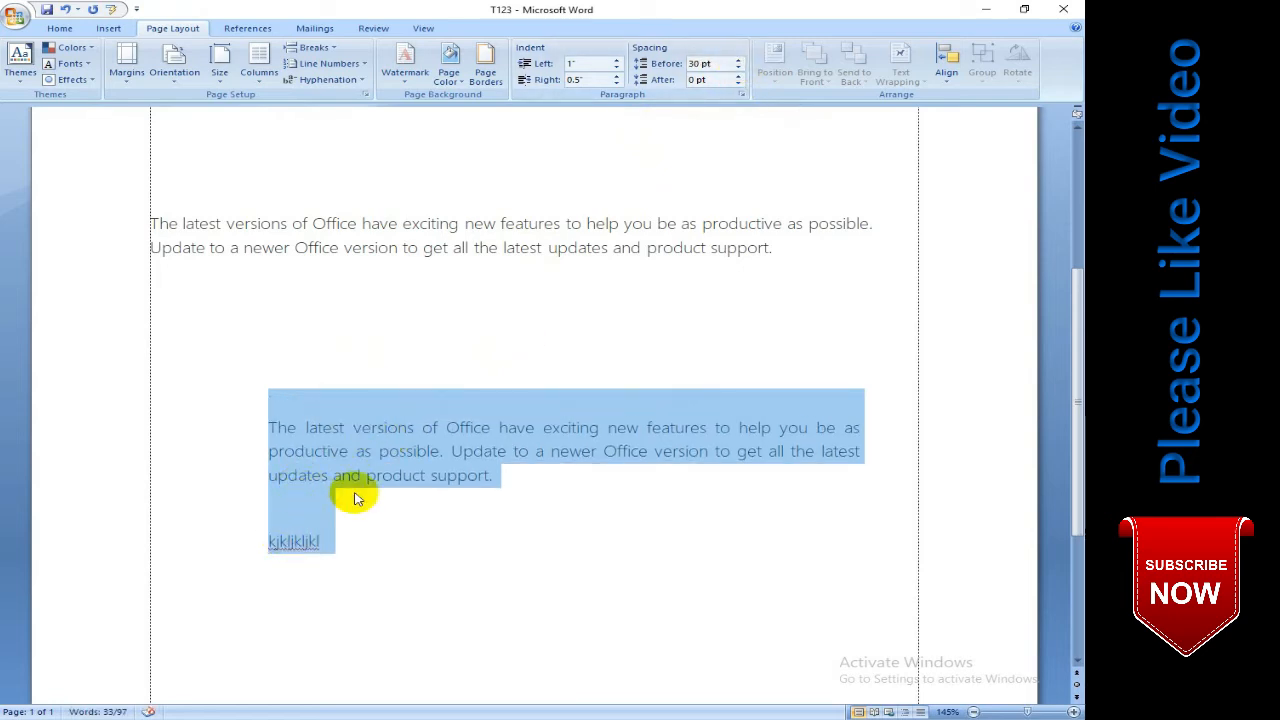
click(738, 69)
click(738, 68)
click(738, 68)
click(738, 68)
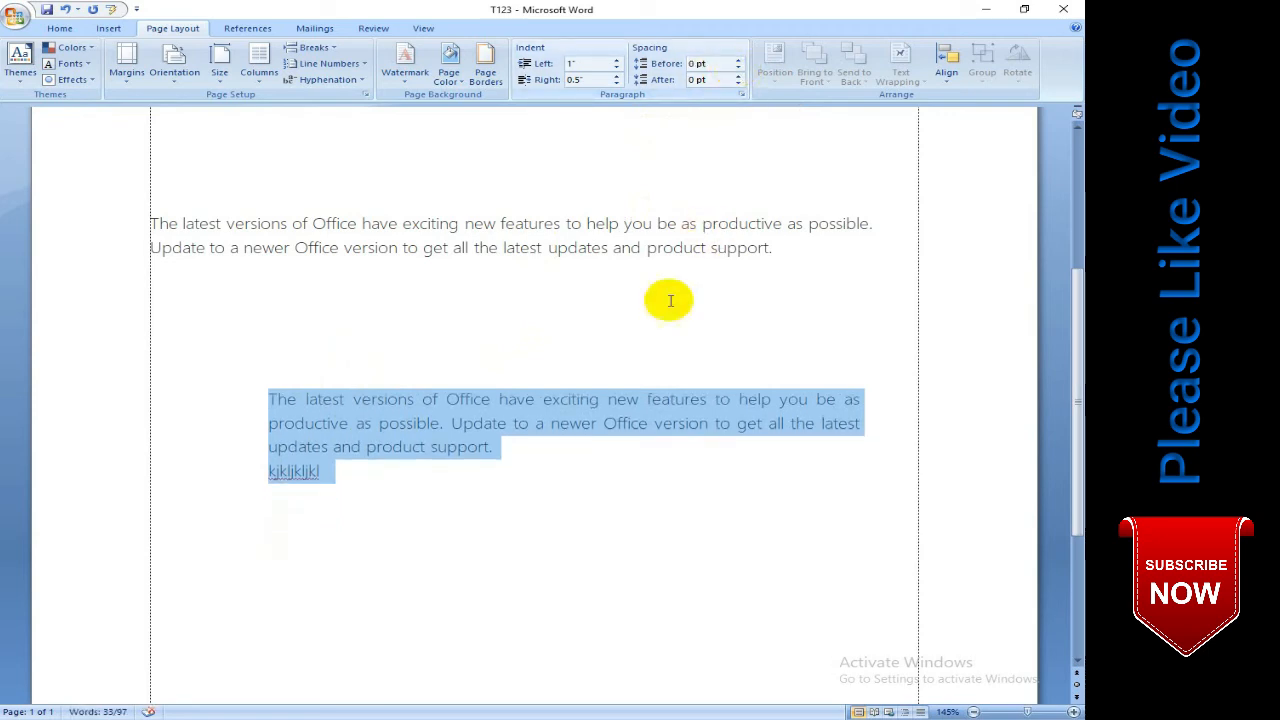
click(541, 397)
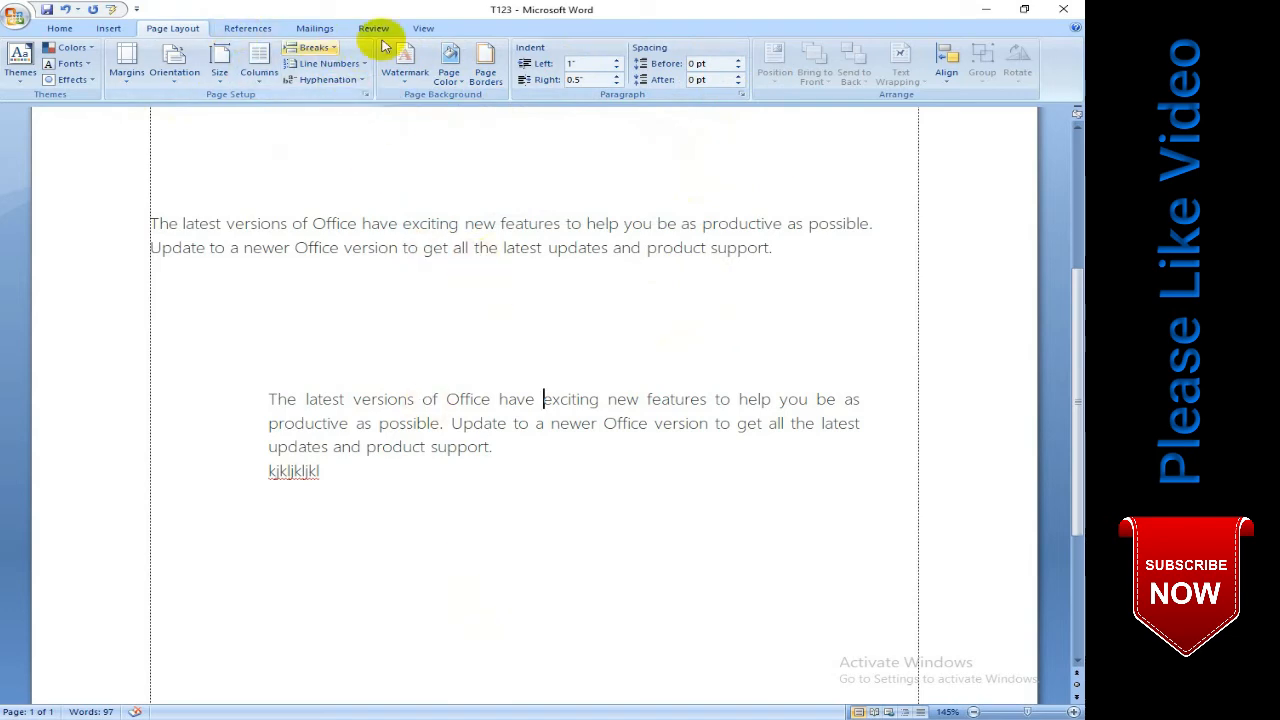
- Preview the document in Full Screen Reading view and close that view
click(423, 28)
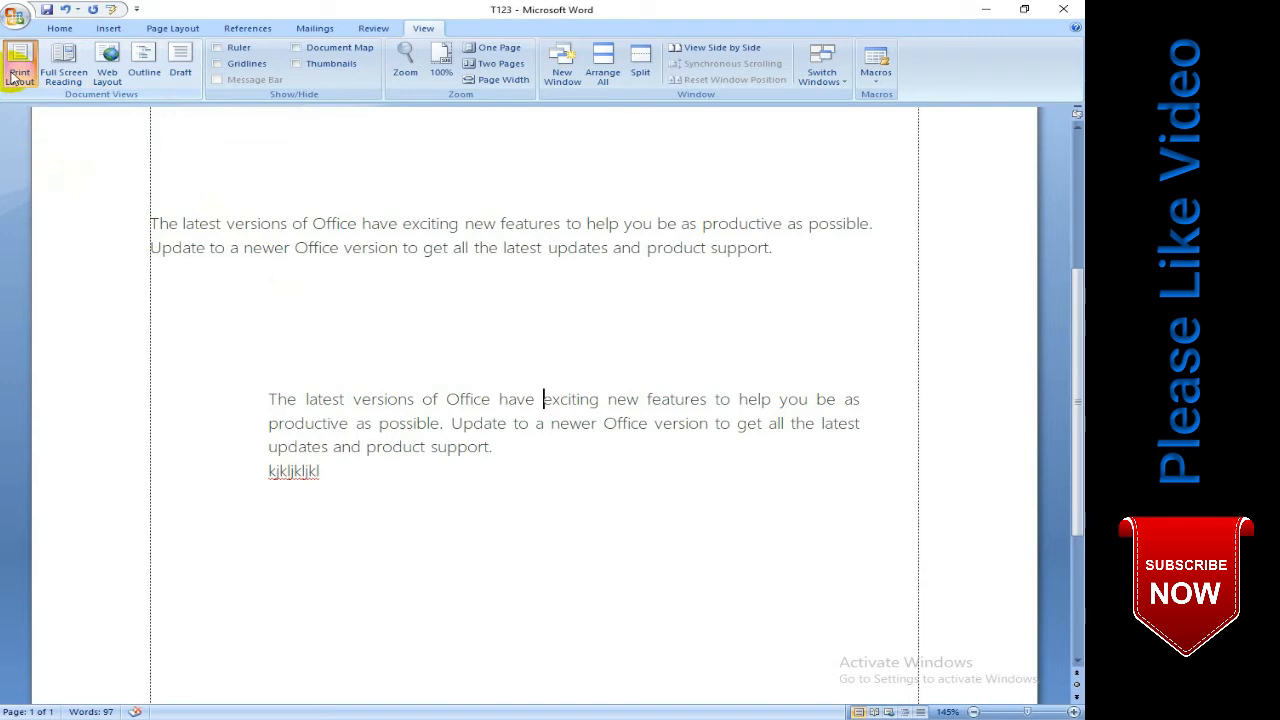
scroll(523, 283, up, 5)
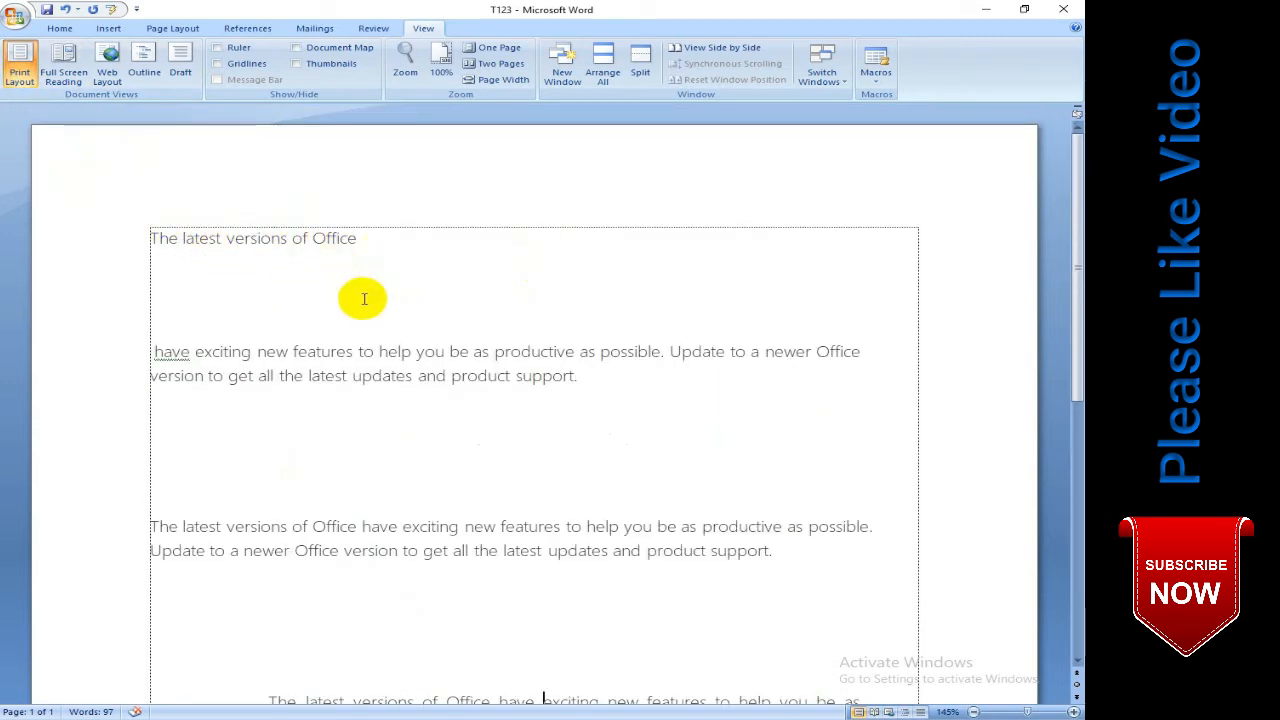
click(64, 78)
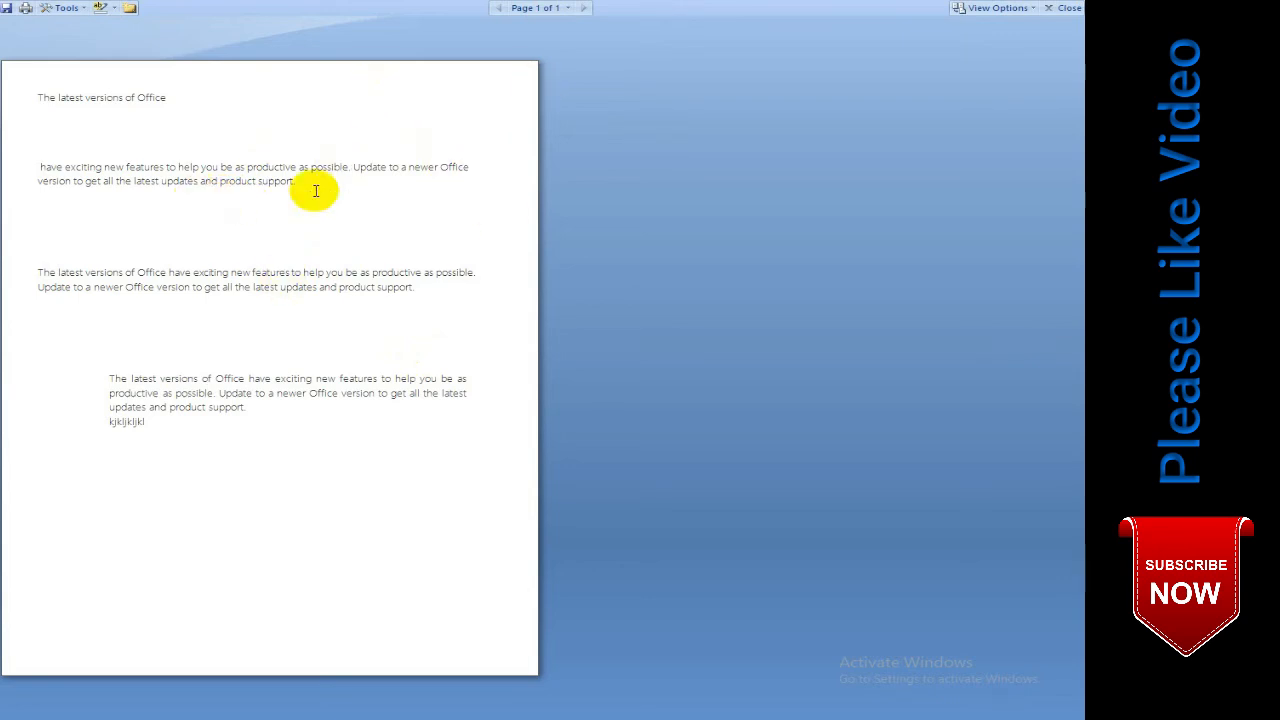
click(1068, 9)
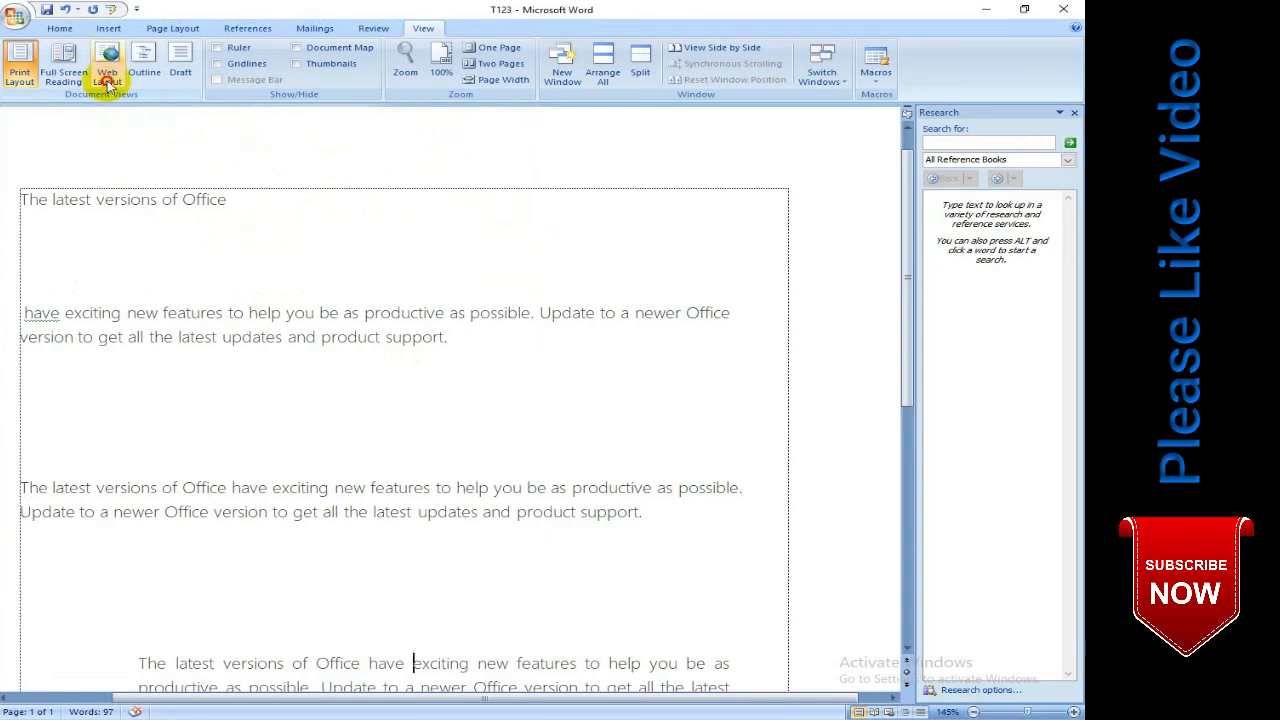
- View the document in Web Layout with the Research pane closed, and in Outline view
click(107, 76)
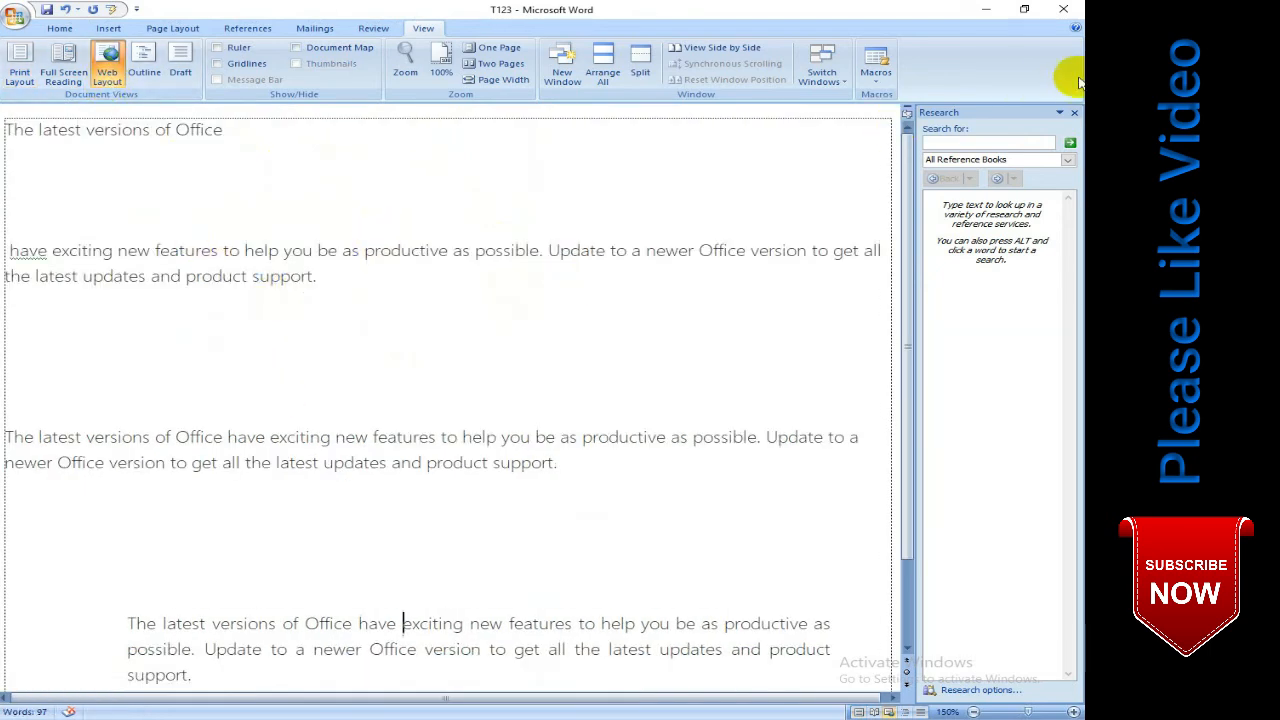
click(1074, 112)
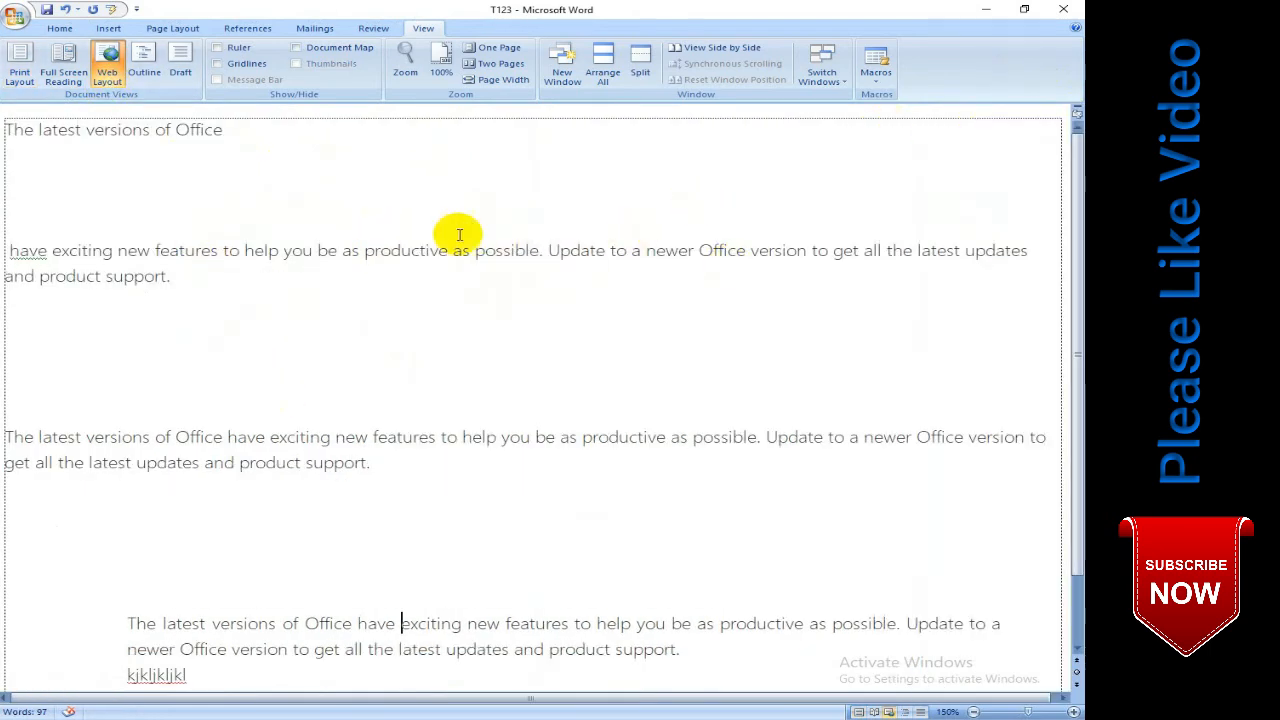
click(144, 66)
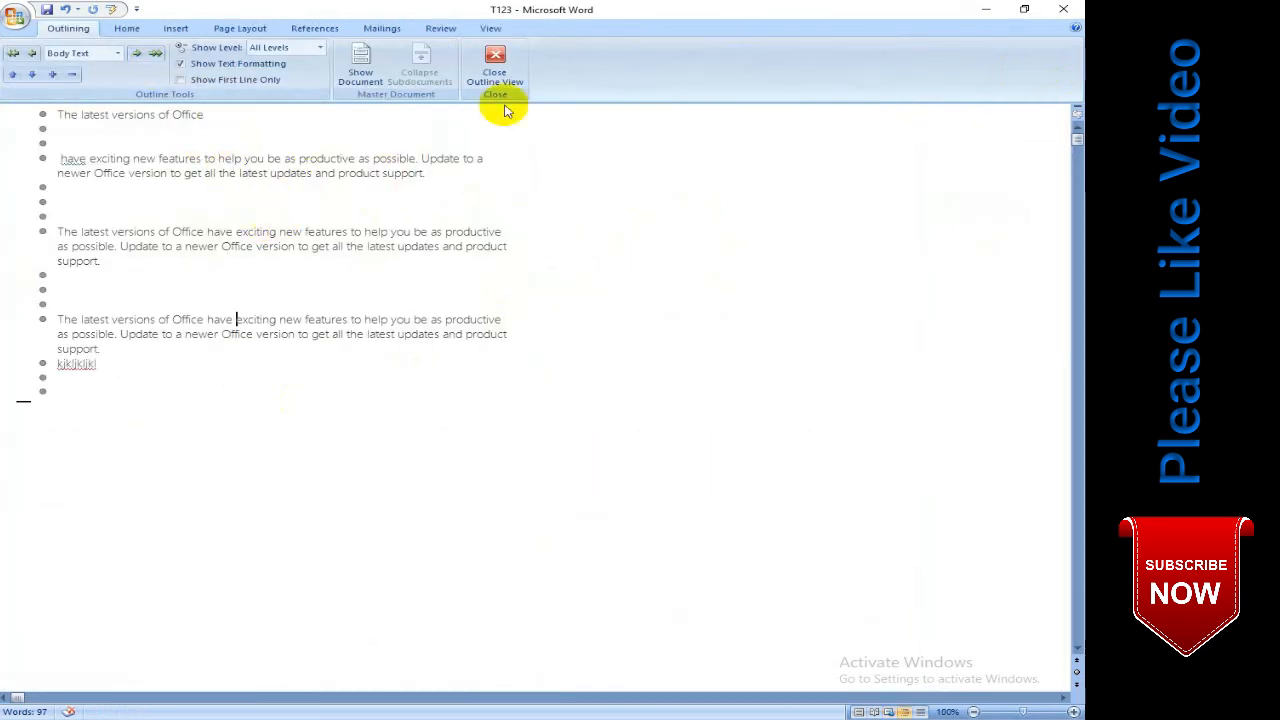
- View the document in Draft view and return to Print Layout view
click(490, 29)
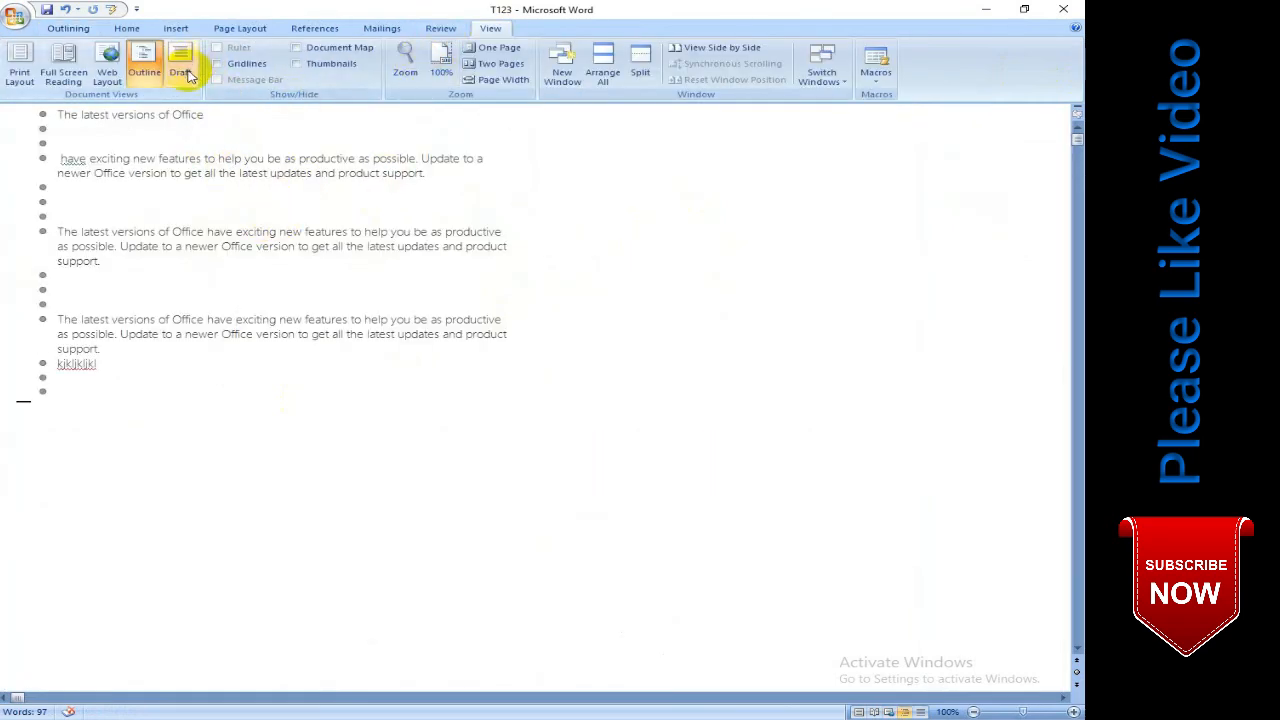
click(188, 74)
scroll(363, 328, down, 5)
scroll(363, 328, up, 5)
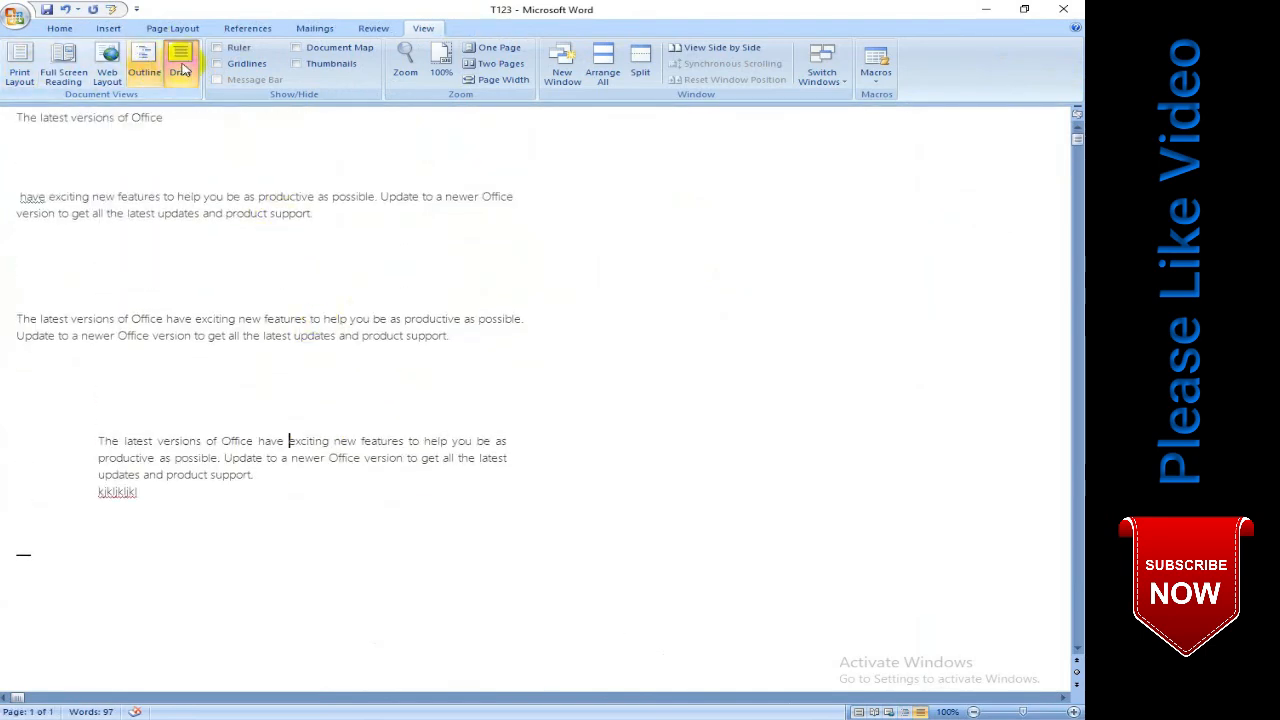
click(20, 76)
scroll(594, 263, up, 3)
scroll(603, 265, up, 4)
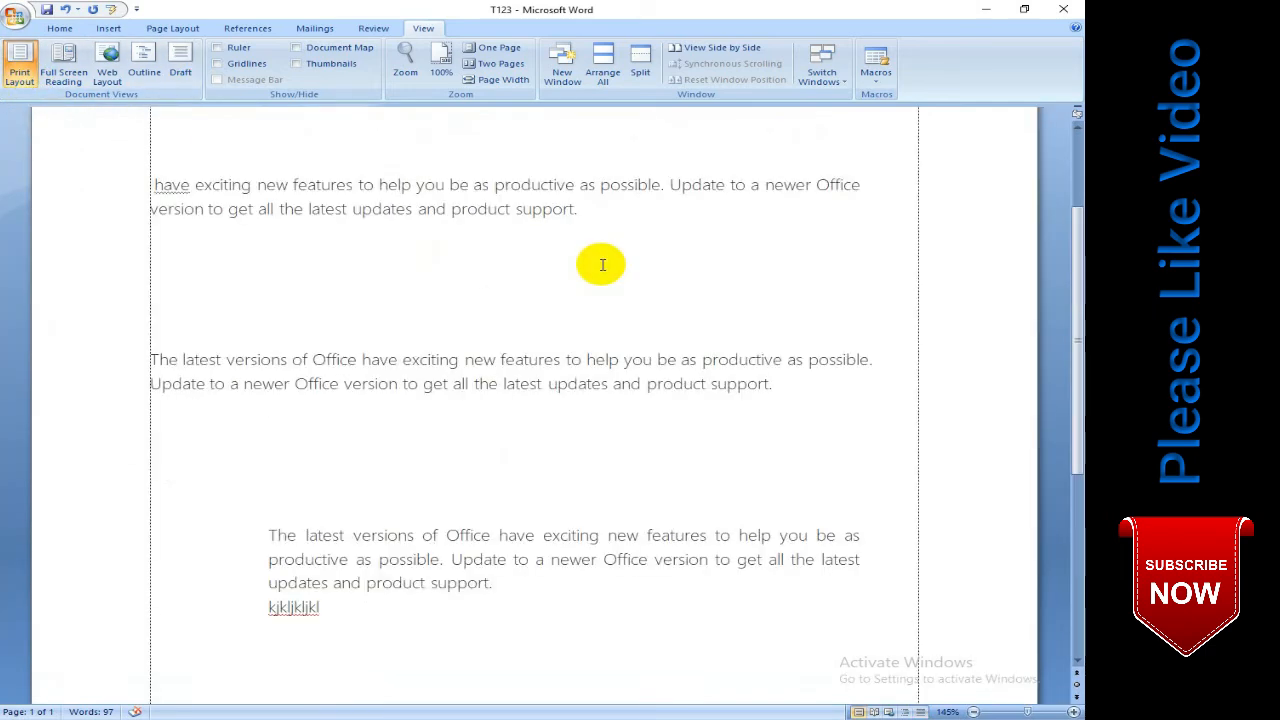
- Return to the start of the document, open Full Screen Reading view again and close it
scroll(603, 265, up, 3)
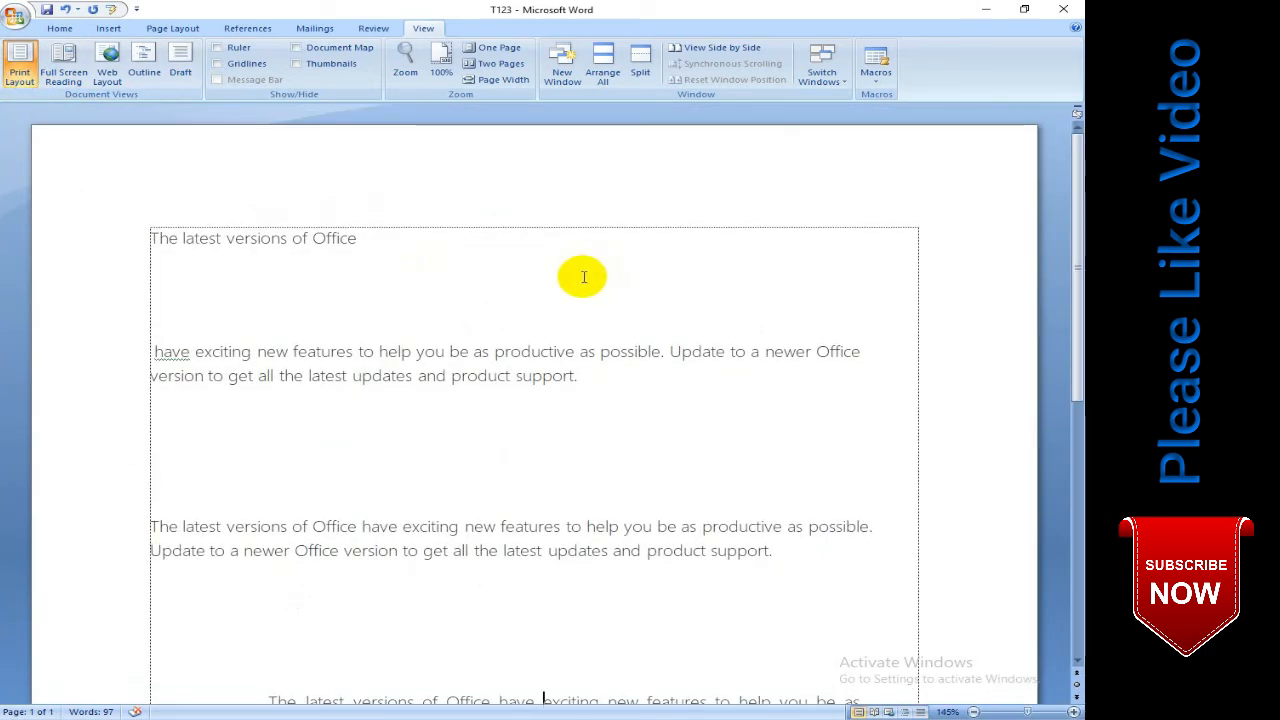
click(60, 75)
click(1066, 9)
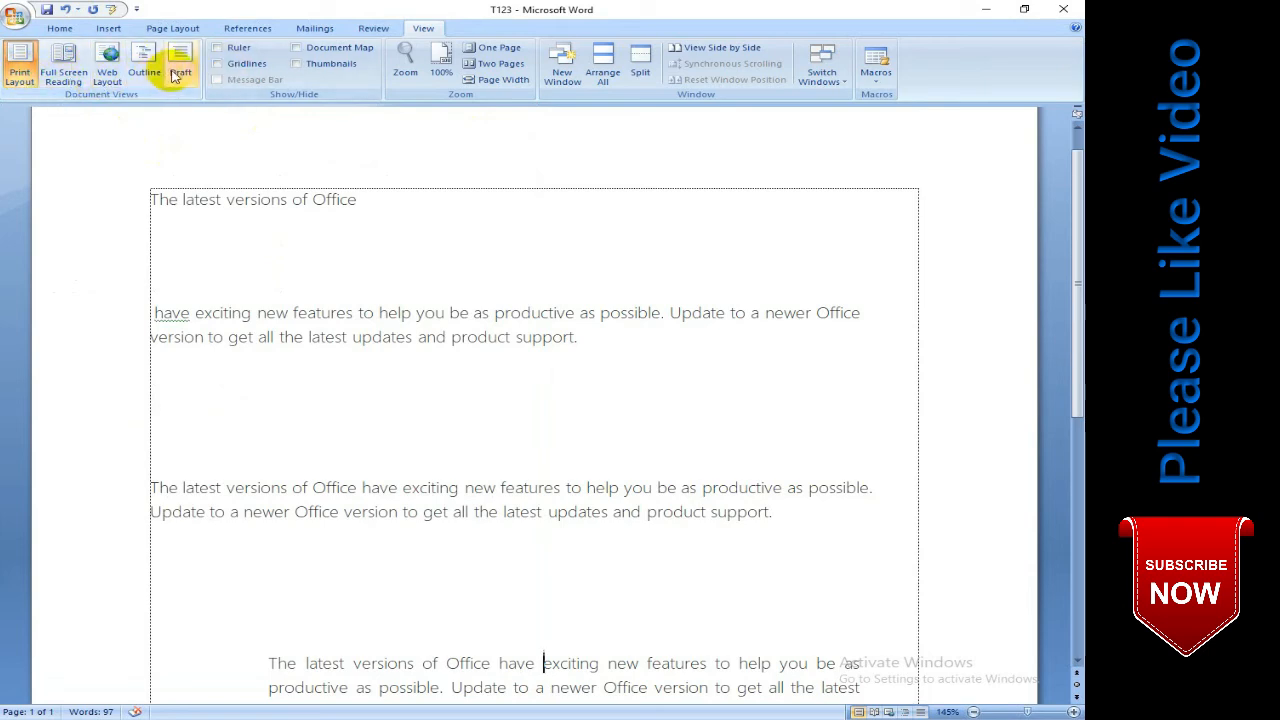
- Show the rulers, hide them, and display them again
click(218, 49)
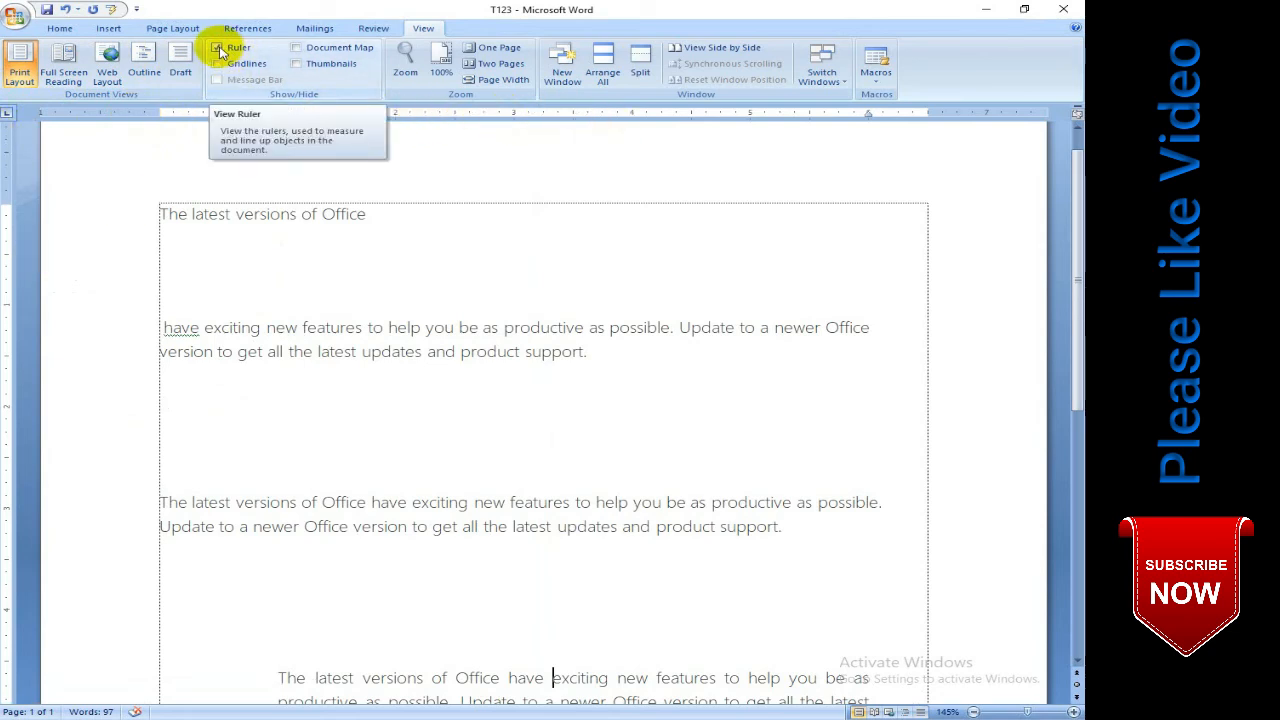
click(219, 49)
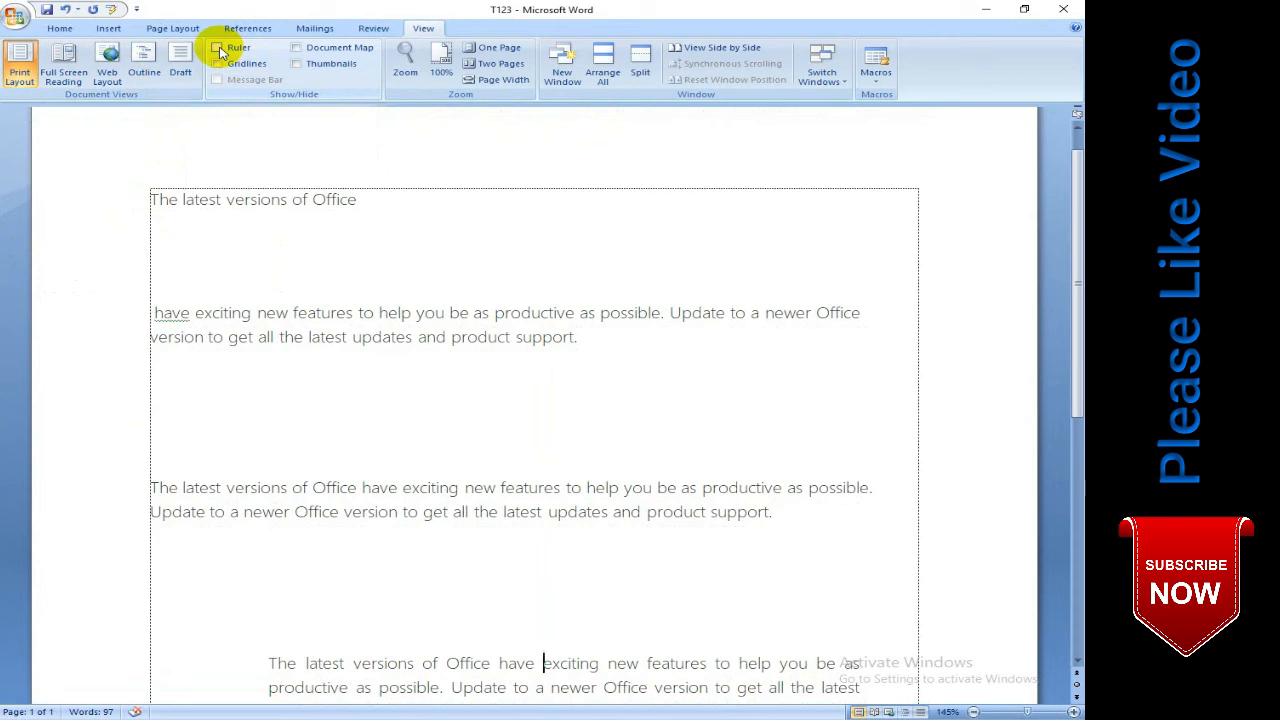
click(219, 49)
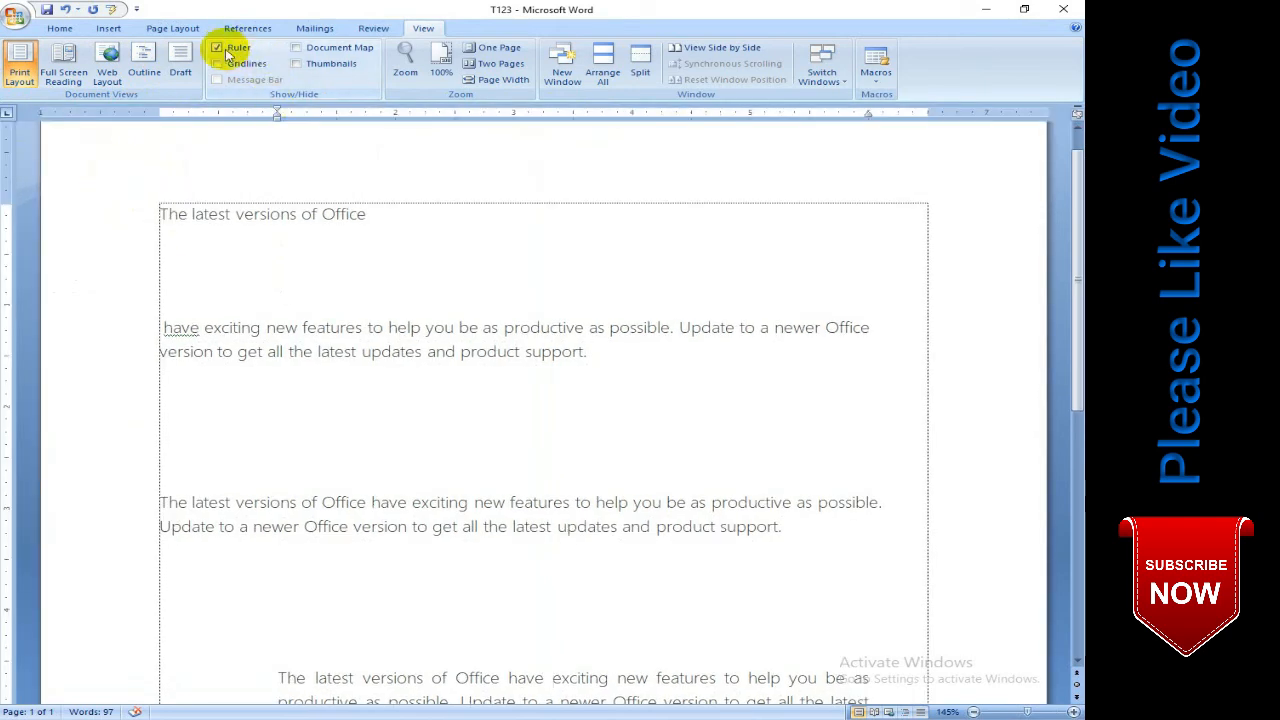
- Show the Document Map, compare it with the body paragraphs, and hide the map again
click(296, 50)
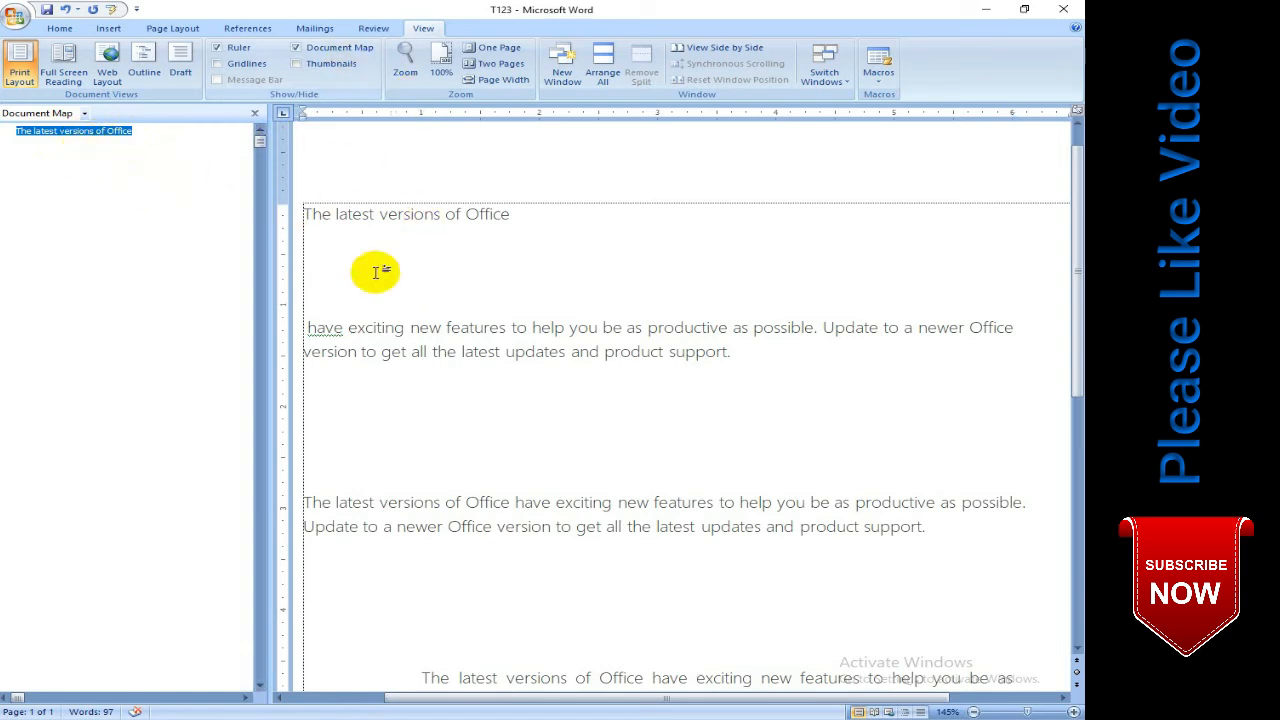
drag(443, 271, 452, 542)
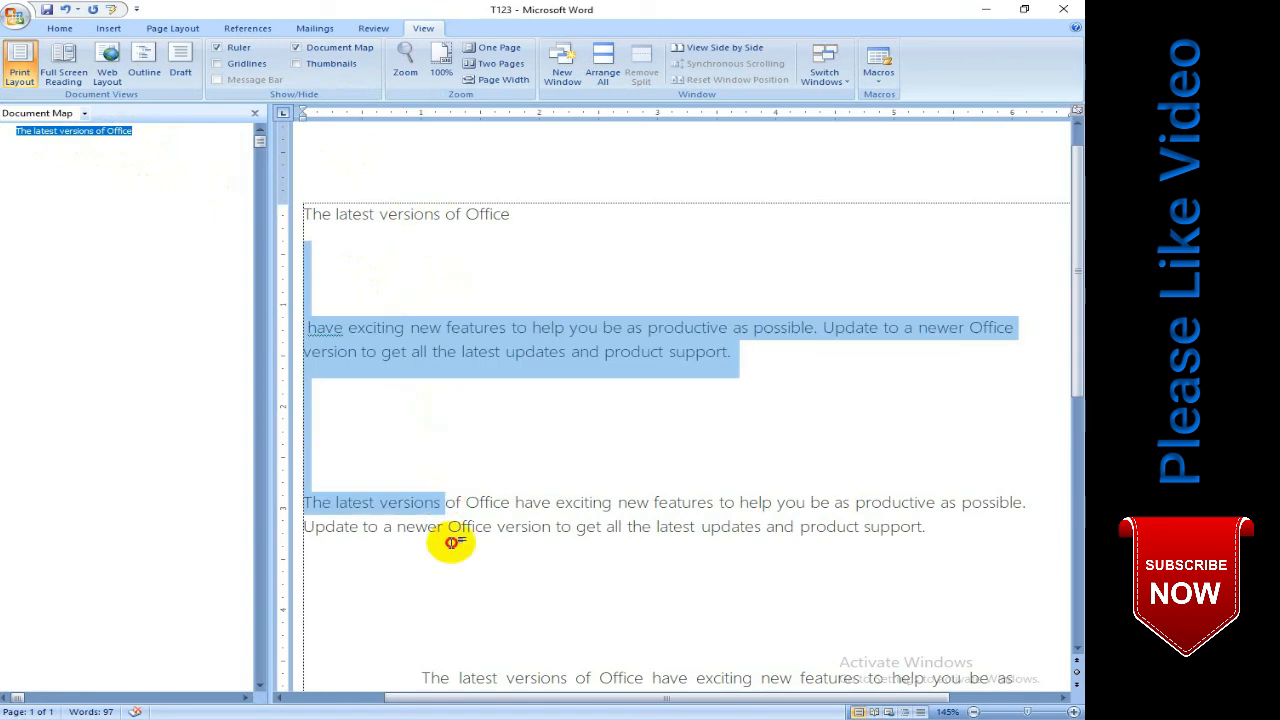
click(437, 251)
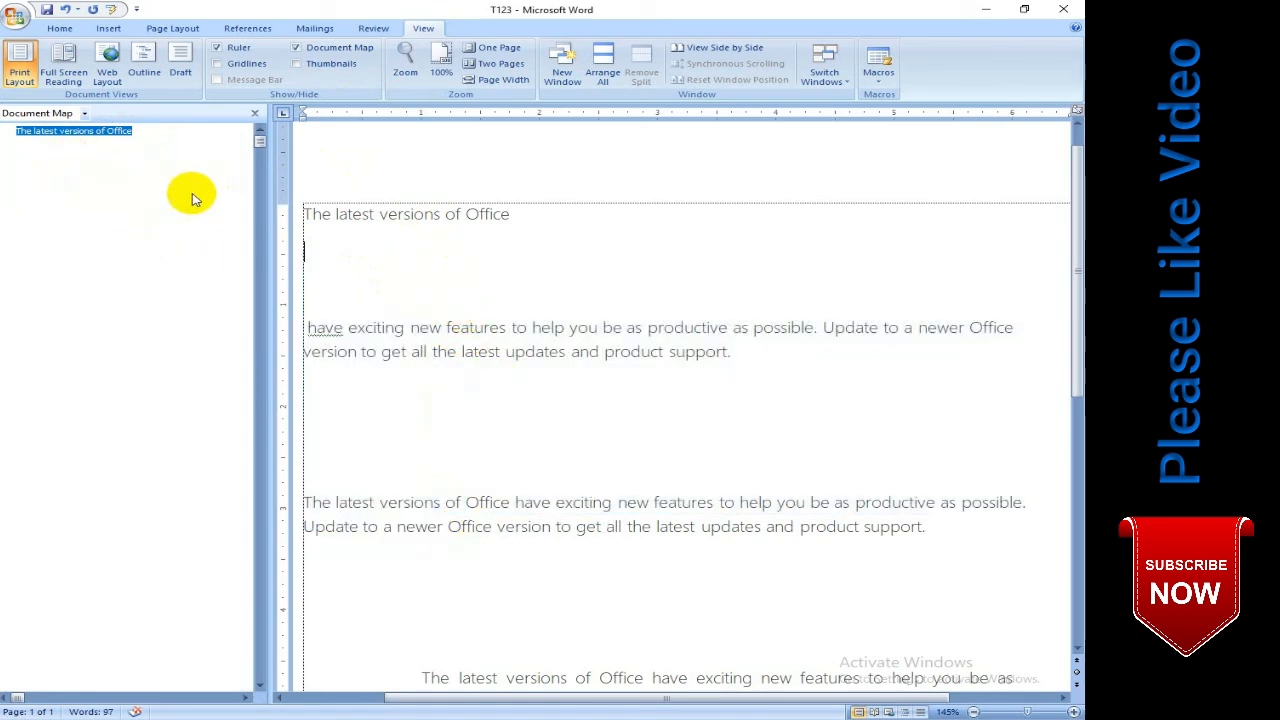
click(309, 47)
- Show the page thumbnails and the gridlines, hide both again, and leave the ruler displayed
click(316, 66)
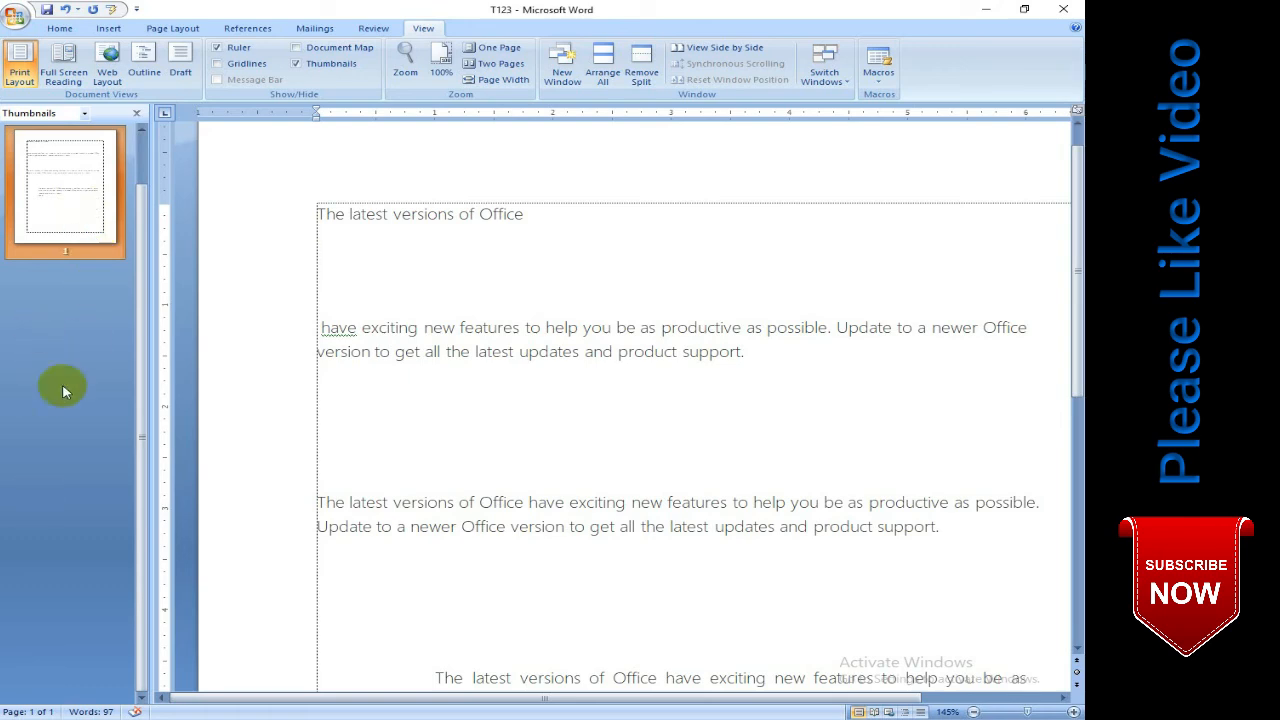
click(216, 64)
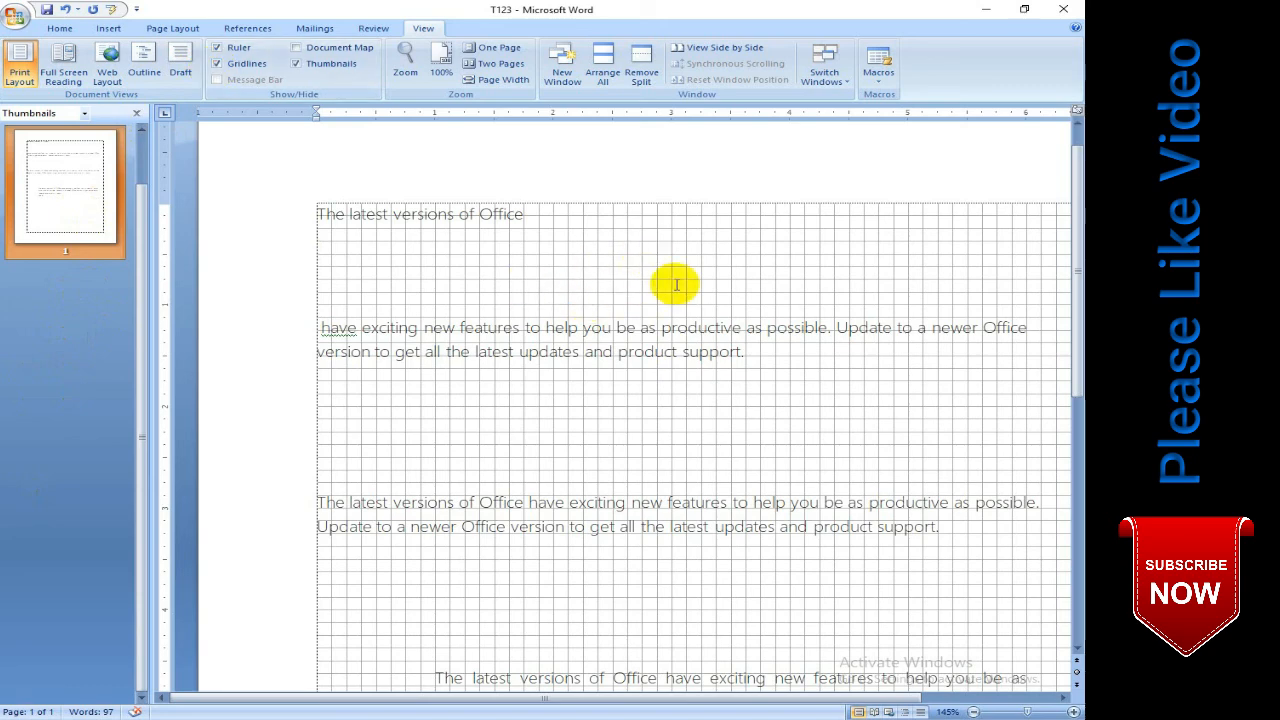
click(220, 65)
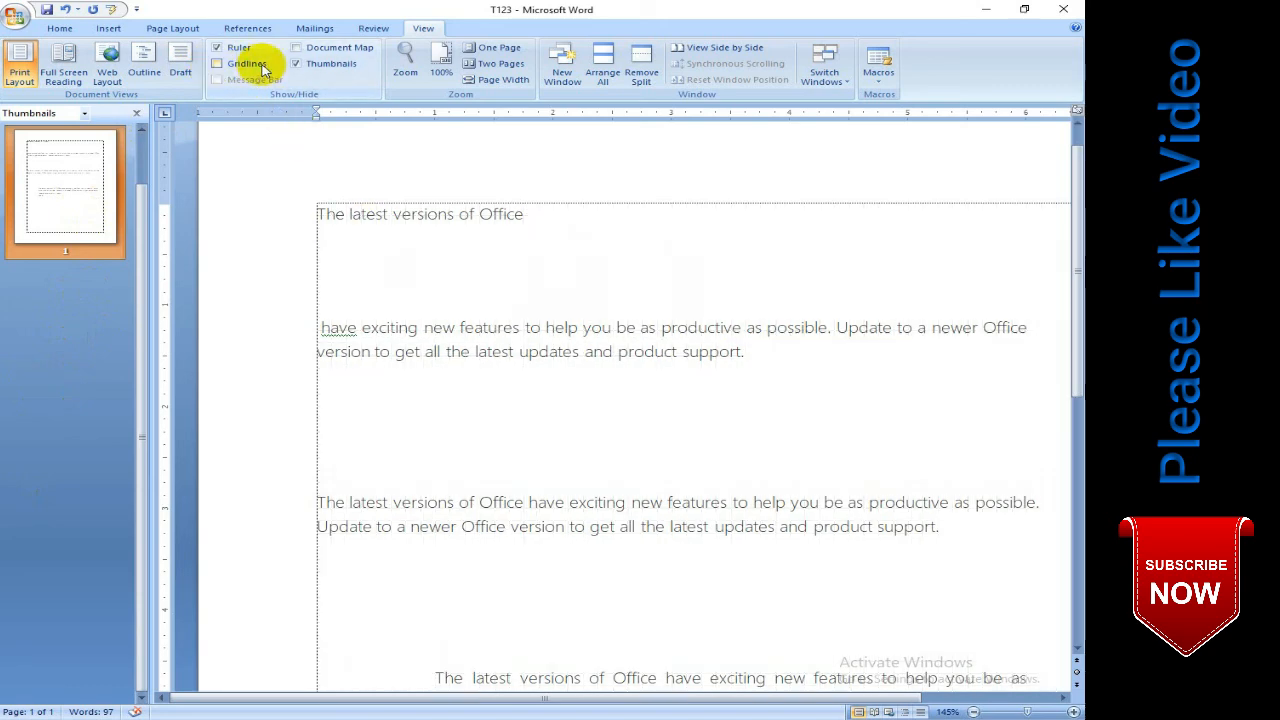
click(295, 63)
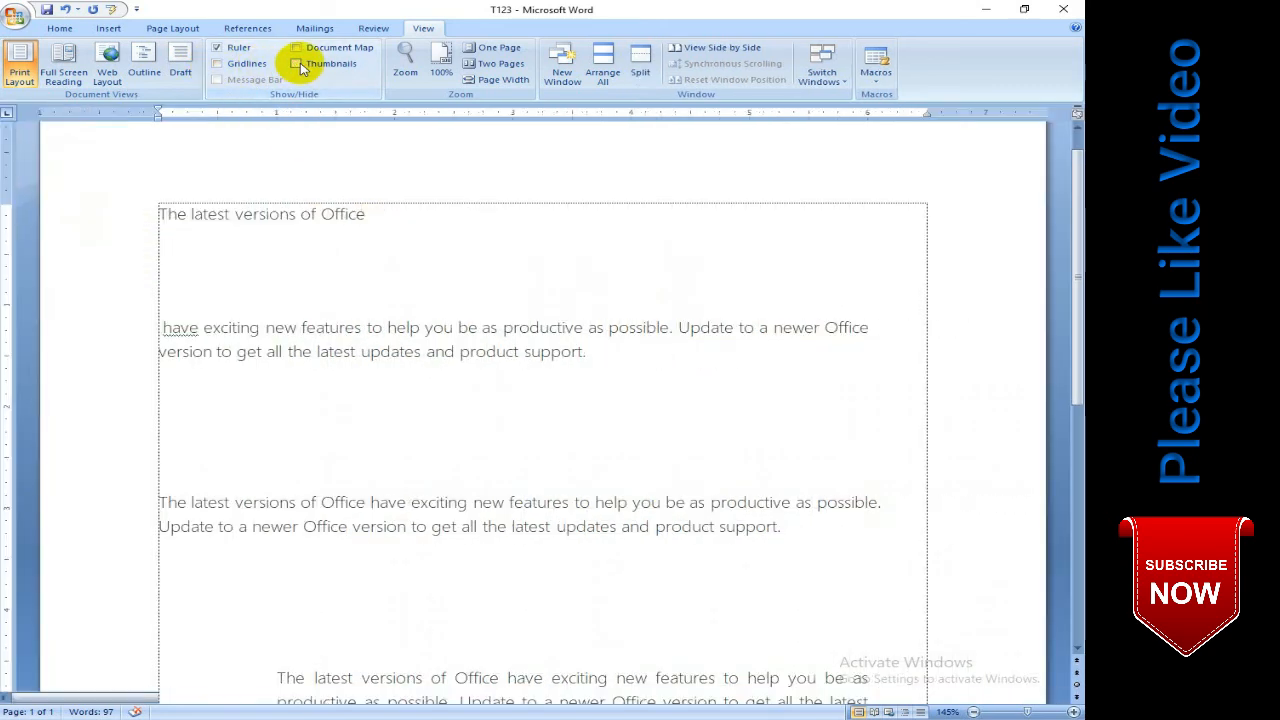
click(213, 48)
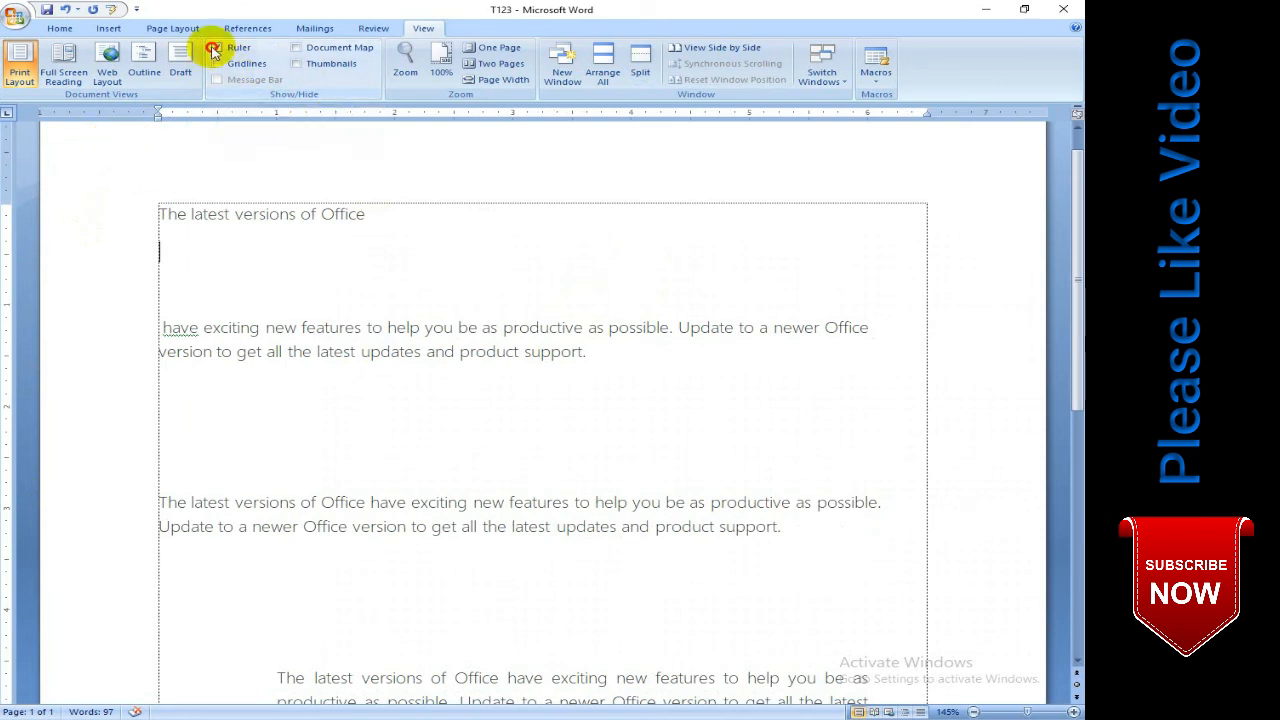
click(218, 50)
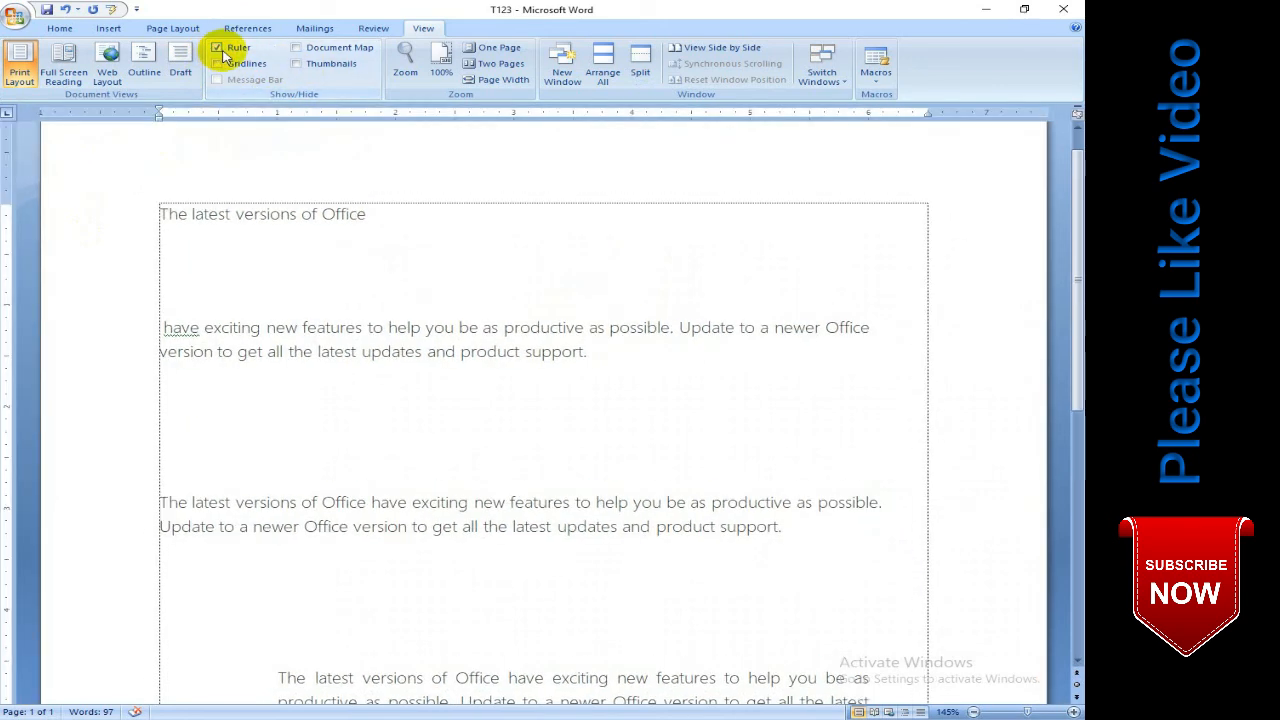
- Zoom the document to 200%, 75% and 100%, and fit one whole page in the window
click(406, 70)
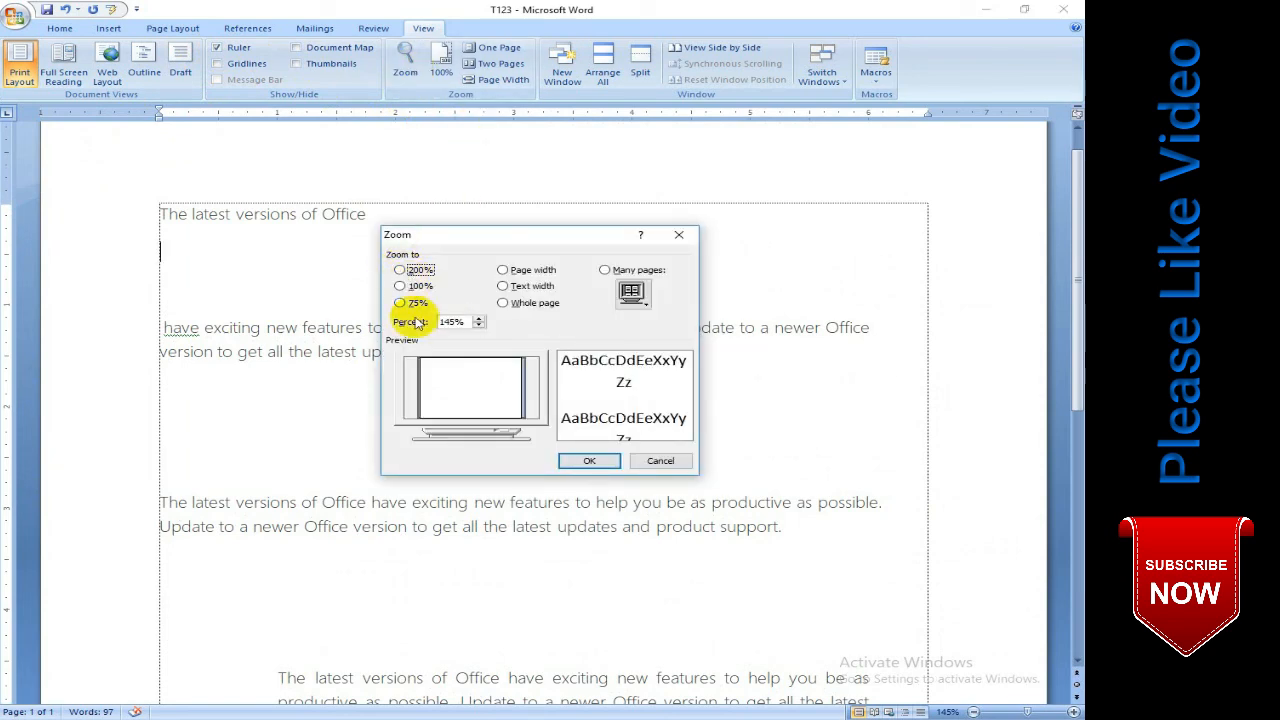
click(399, 270)
click(582, 461)
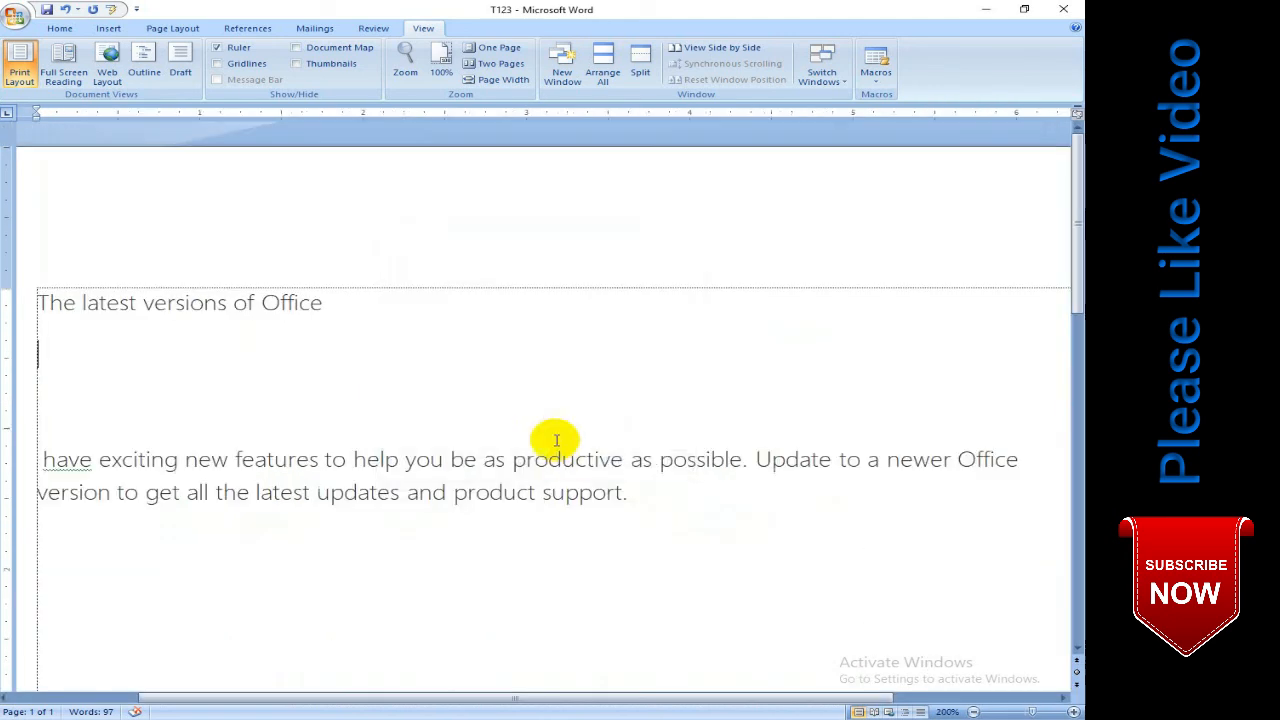
click(406, 70)
click(417, 304)
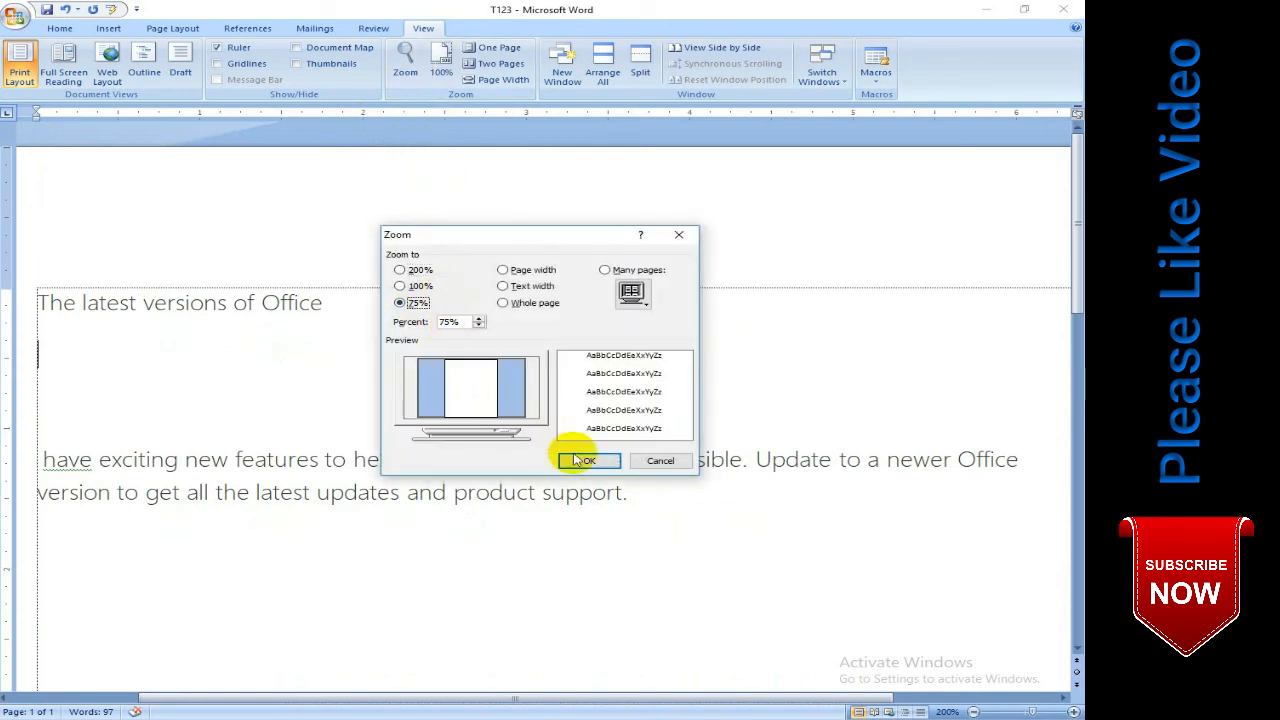
click(589, 461)
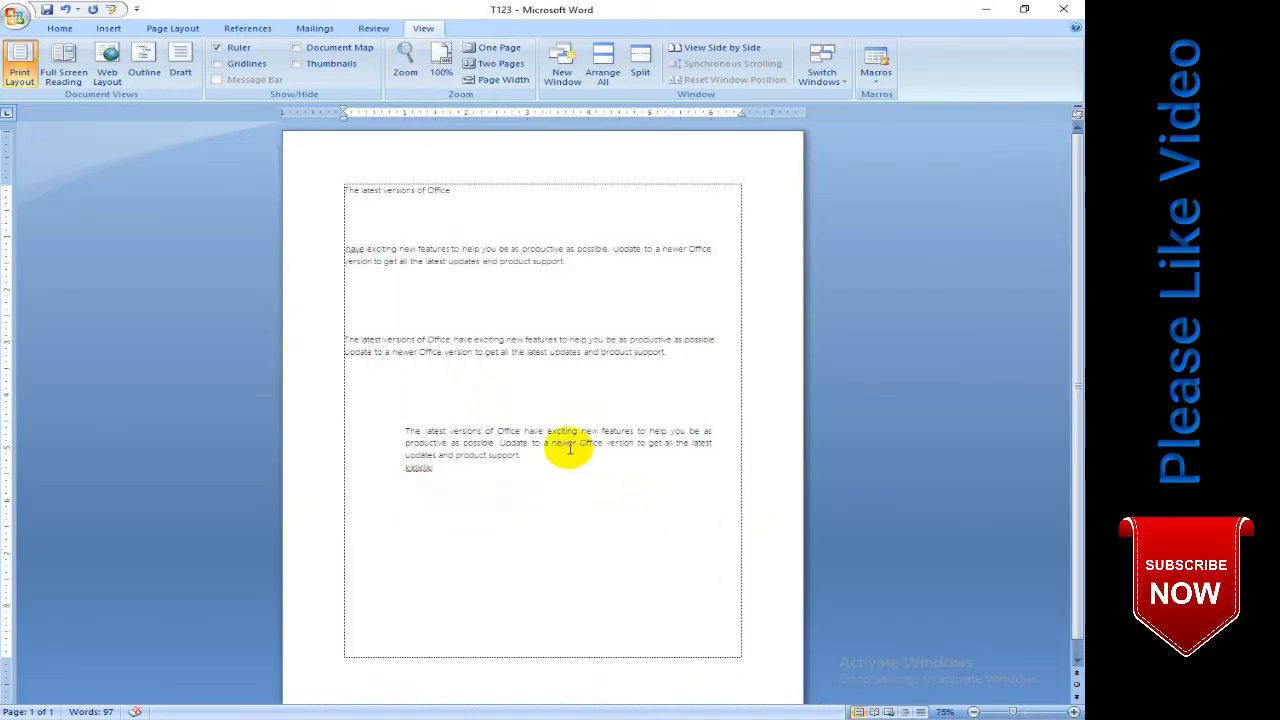
click(448, 66)
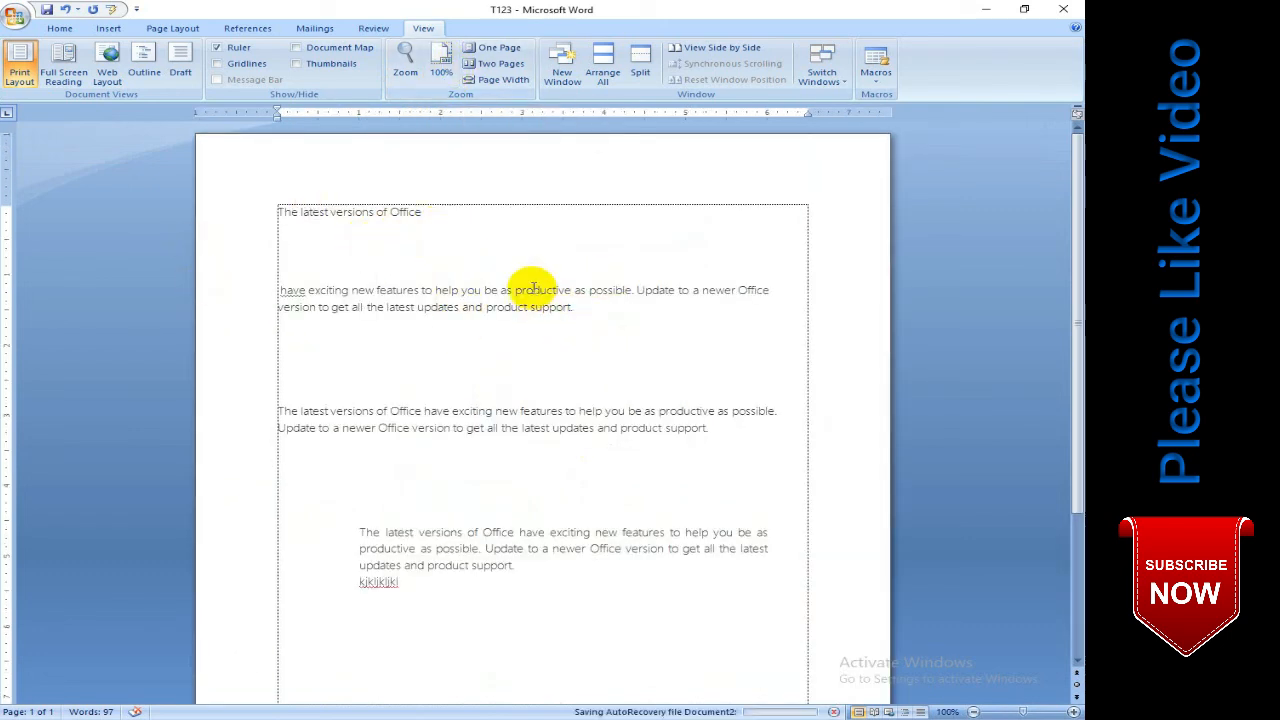
click(492, 50)
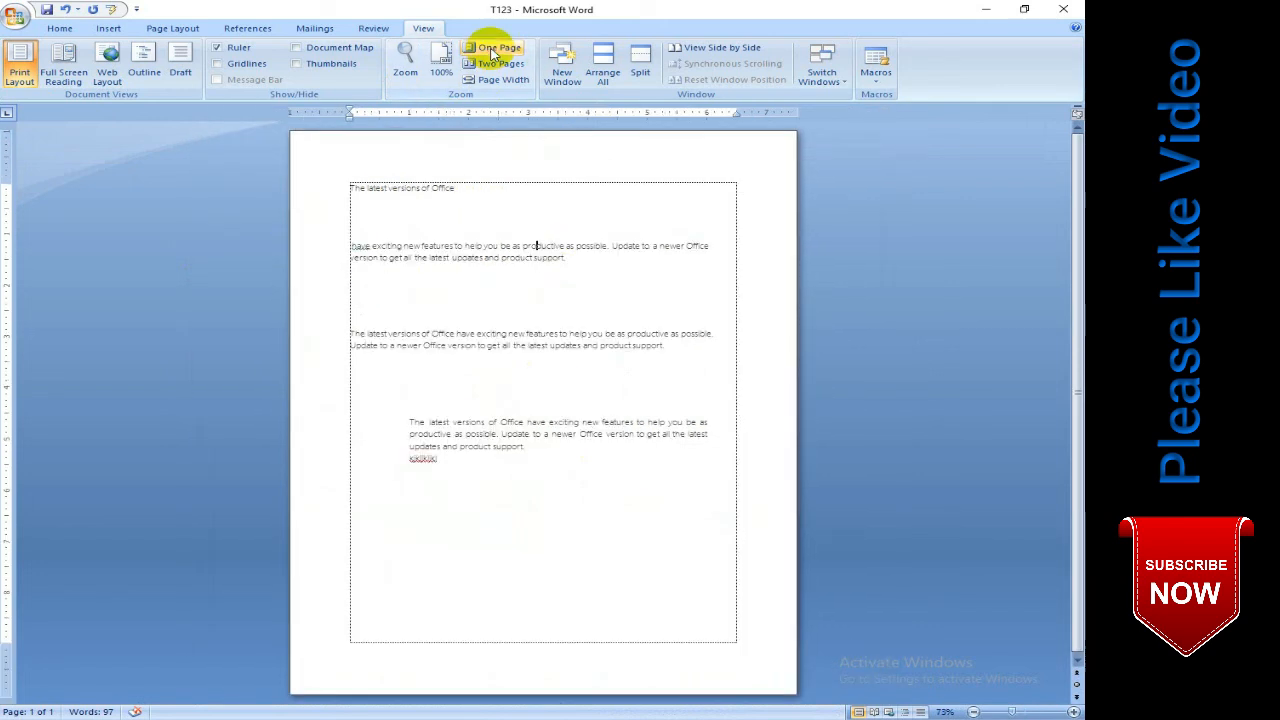
- Insert two page breaks after the document's last line and return to the first page
key(ctrl+Return)
key(ctrl+Return)
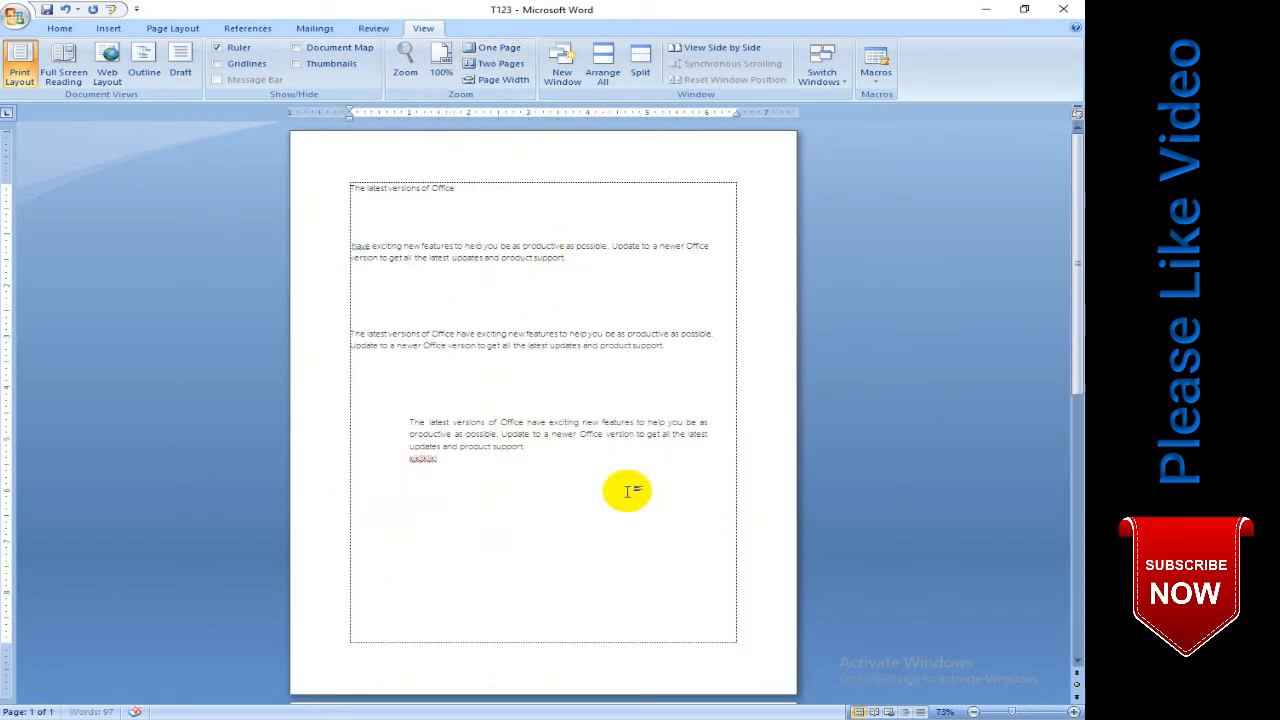
scroll(653, 489, up, 3)
scroll(653, 489, up, 5)
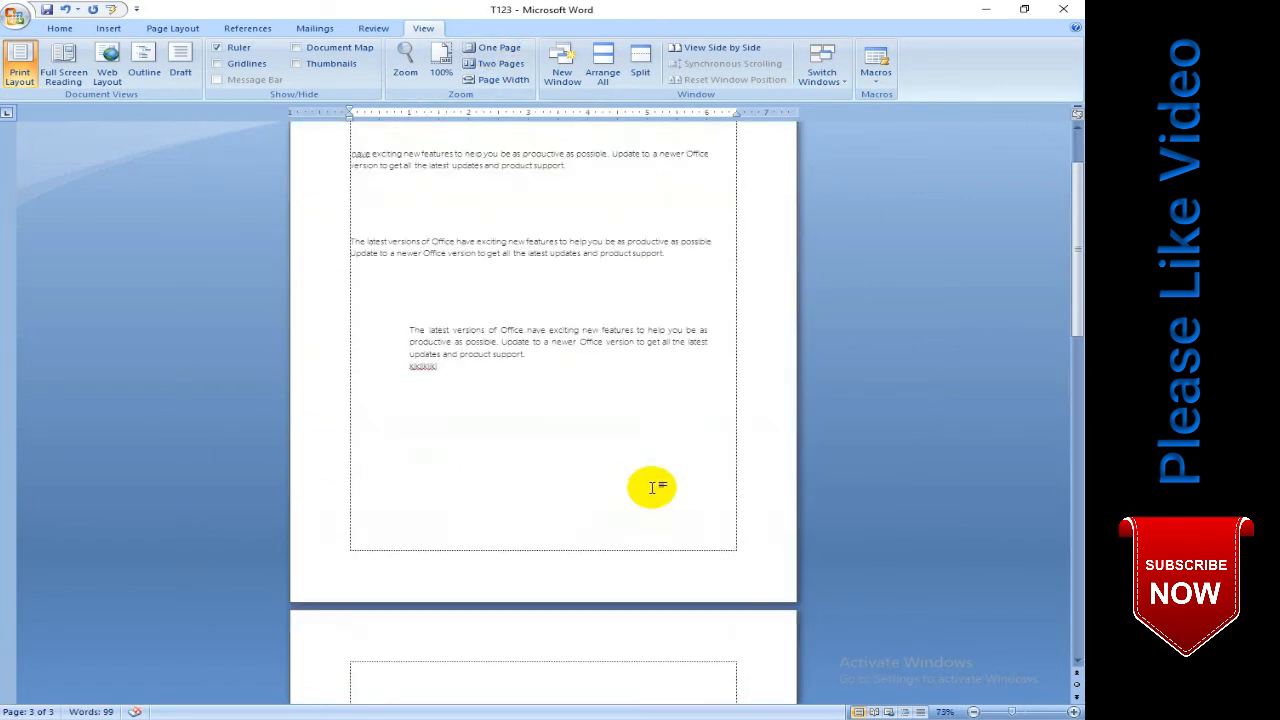
- View two pages side by side, and zoom the document to the page width
click(505, 66)
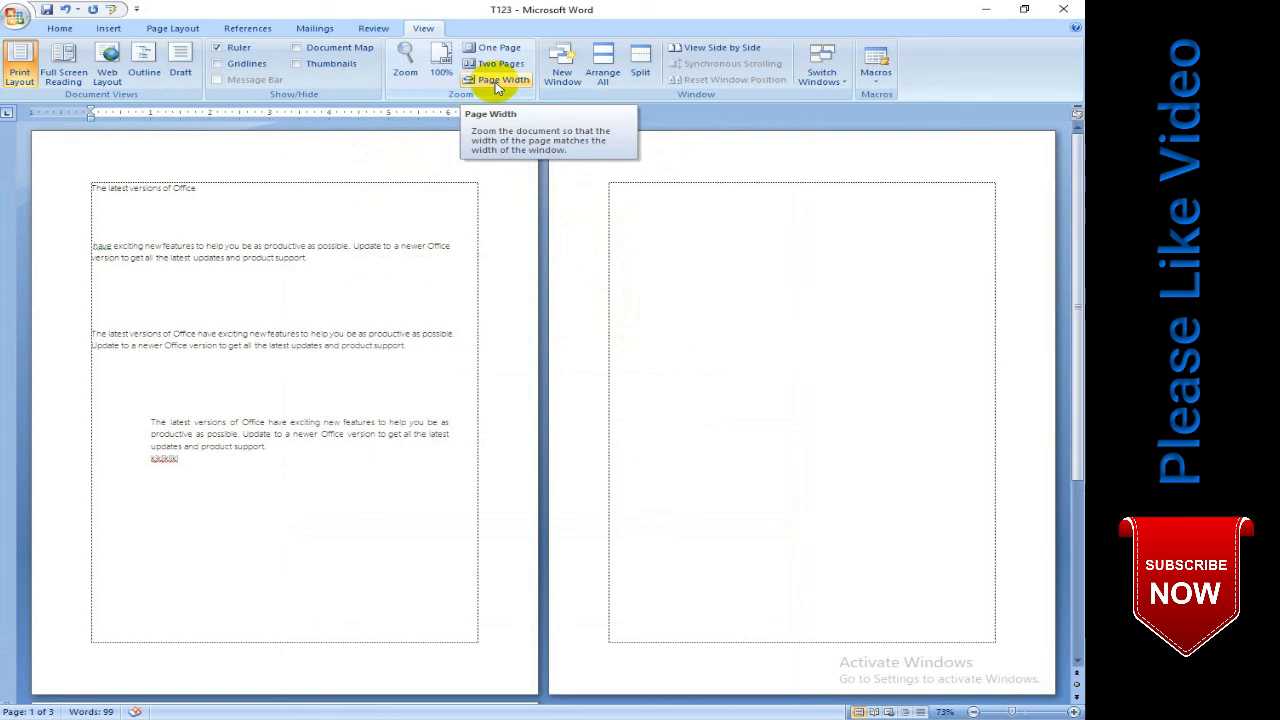
click(497, 81)
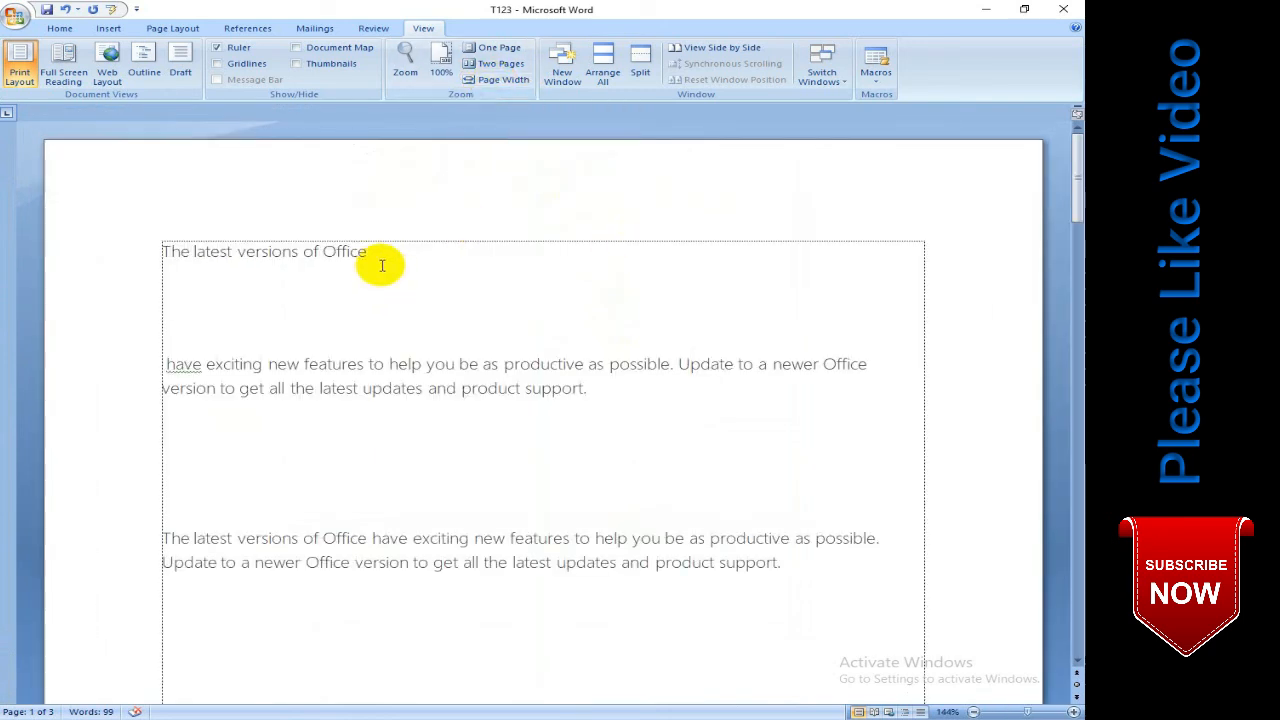
click(416, 302)
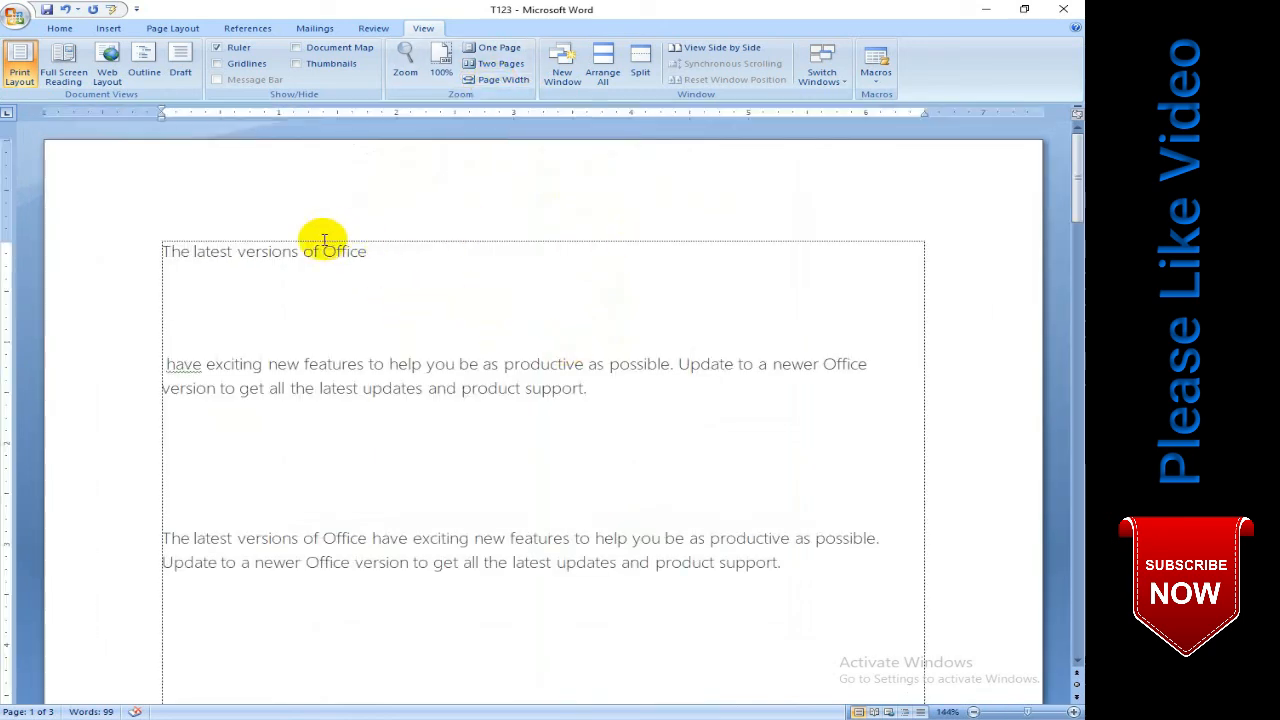